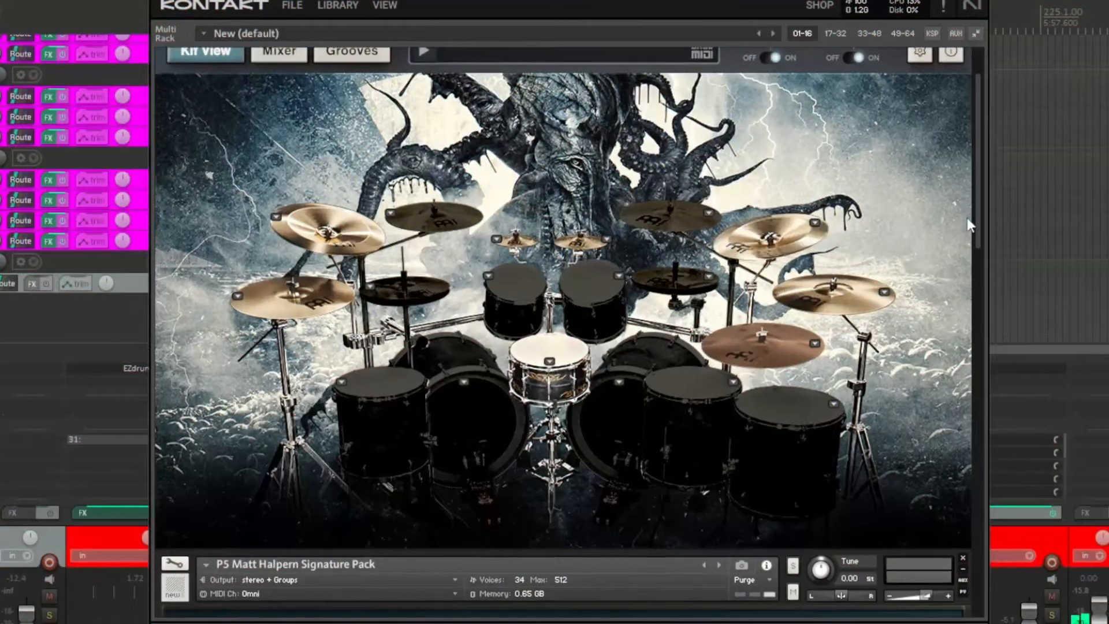
- Look through the drum instruments stacked in the multi rack, from the first kit to the Gojira kit and back
{"action": "scroll", "coordinate": [968, 225], "scroll_direction": "down", "scroll_amount": 5}
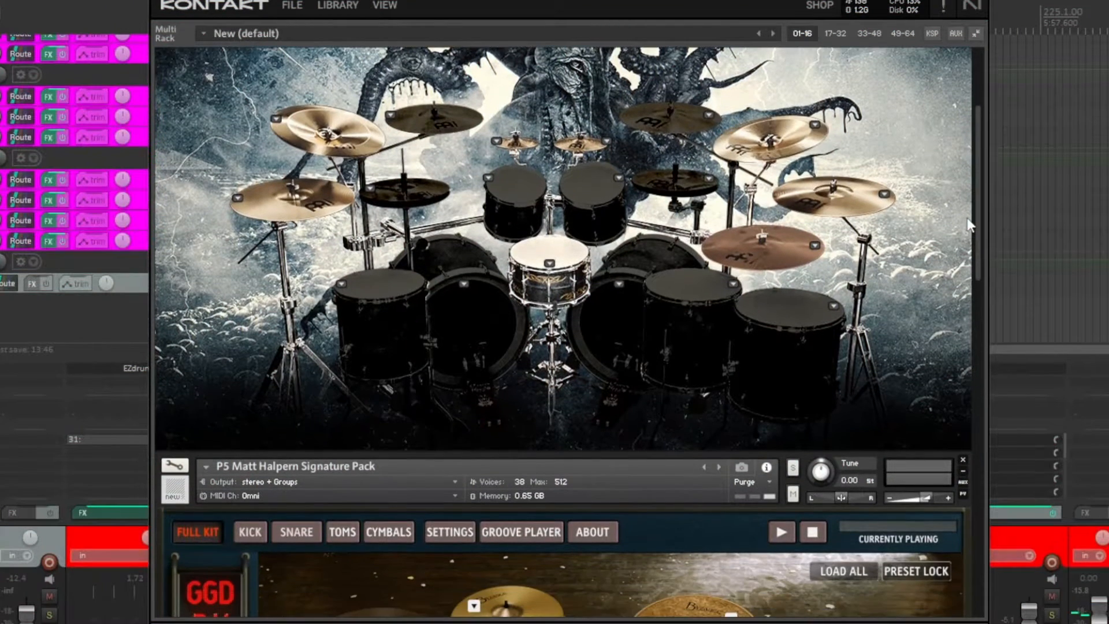
{"action": "scroll", "coordinate": [968, 222], "scroll_direction": "down", "scroll_amount": 5}
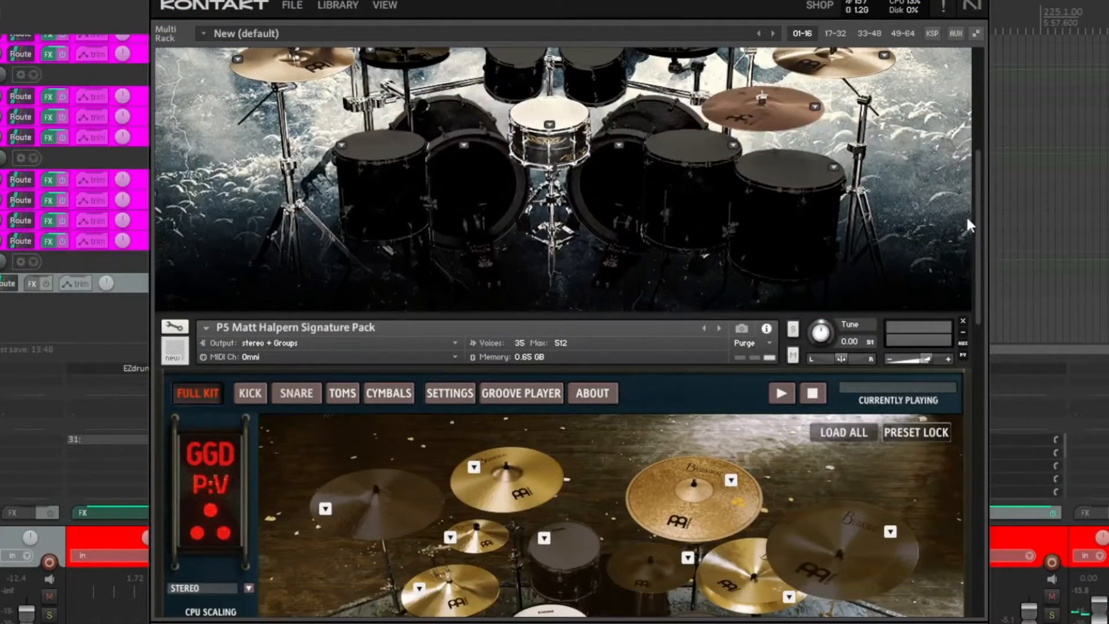
{"action": "scroll", "coordinate": [966, 219], "scroll_direction": "down", "scroll_amount": 3}
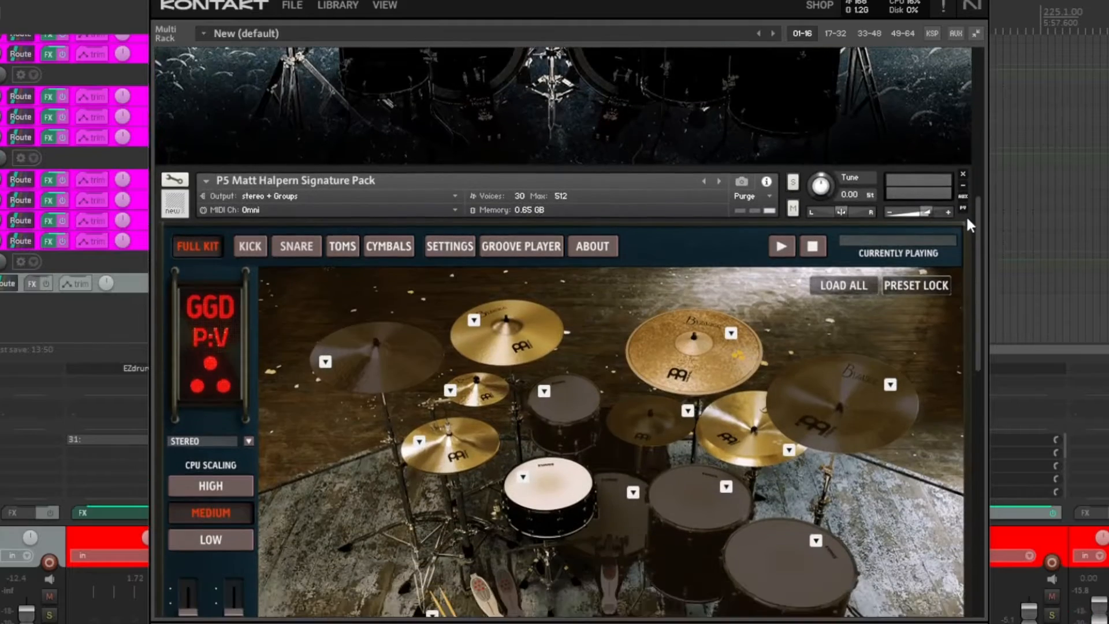
{"action": "scroll", "coordinate": [967, 219], "scroll_direction": "down", "scroll_amount": 5}
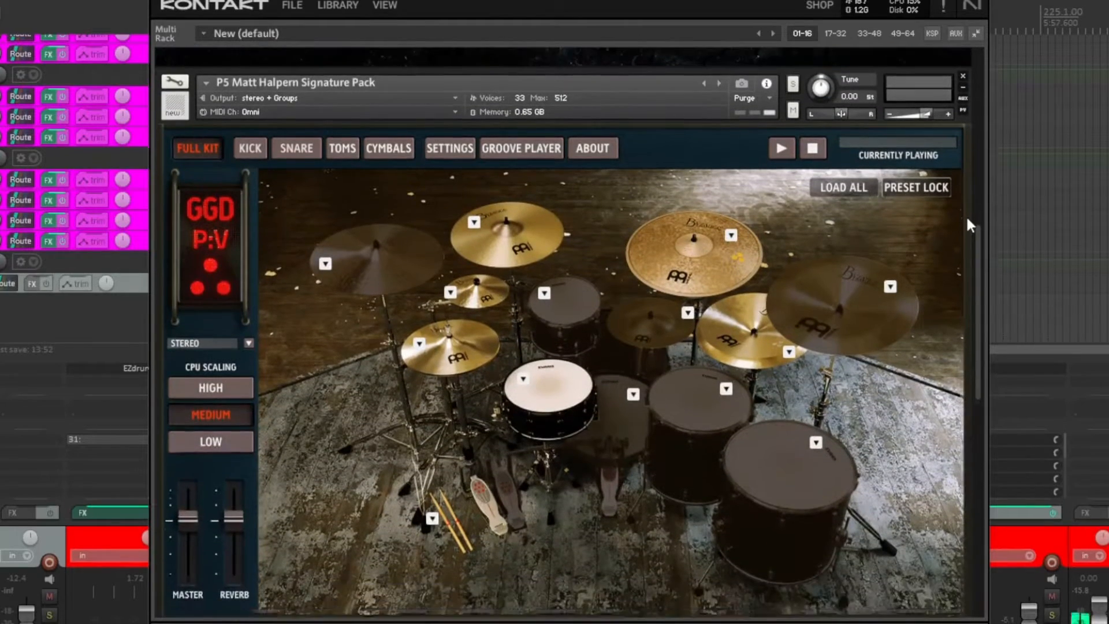
{"action": "scroll", "coordinate": [968, 220], "scroll_direction": "down", "scroll_amount": 7}
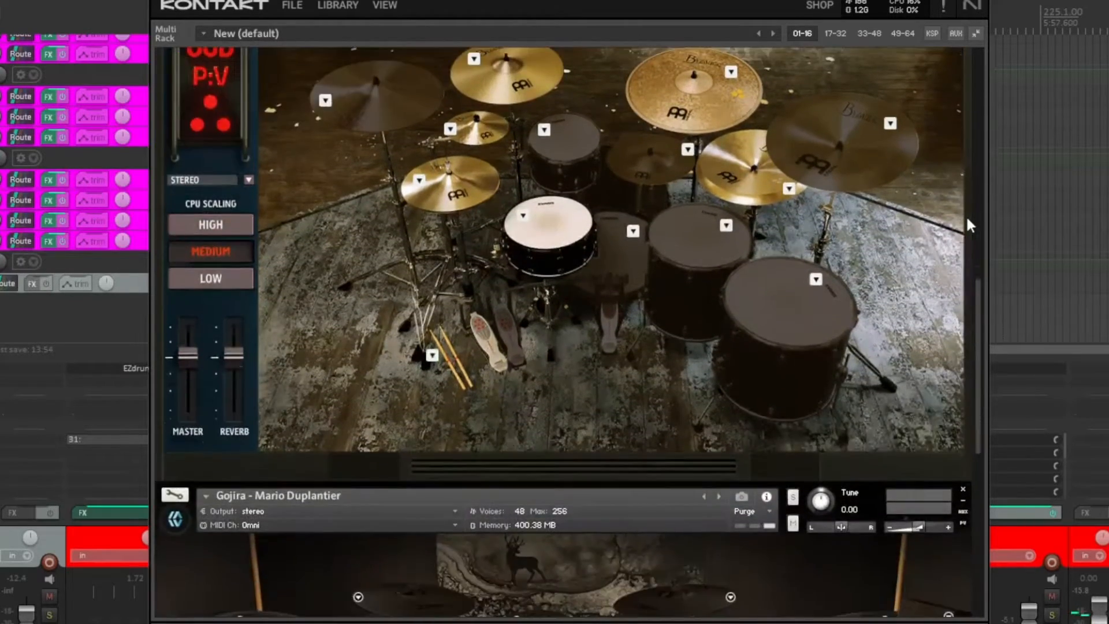
{"action": "scroll", "coordinate": [967, 221], "scroll_direction": "down", "scroll_amount": 5}
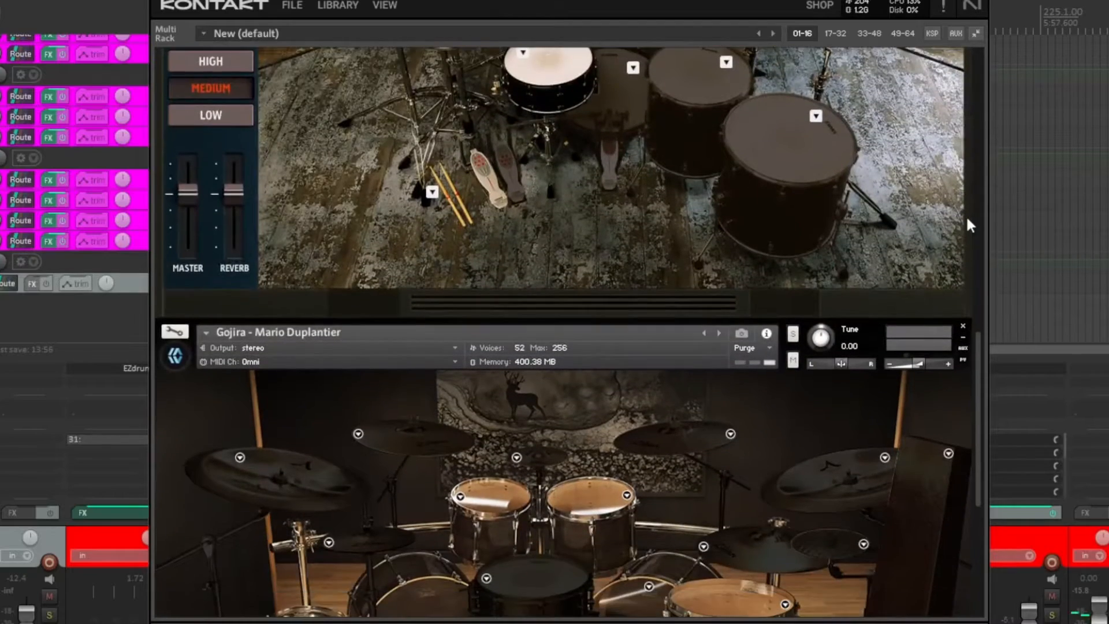
{"action": "scroll", "coordinate": [967, 220], "scroll_direction": "down", "scroll_amount": 5}
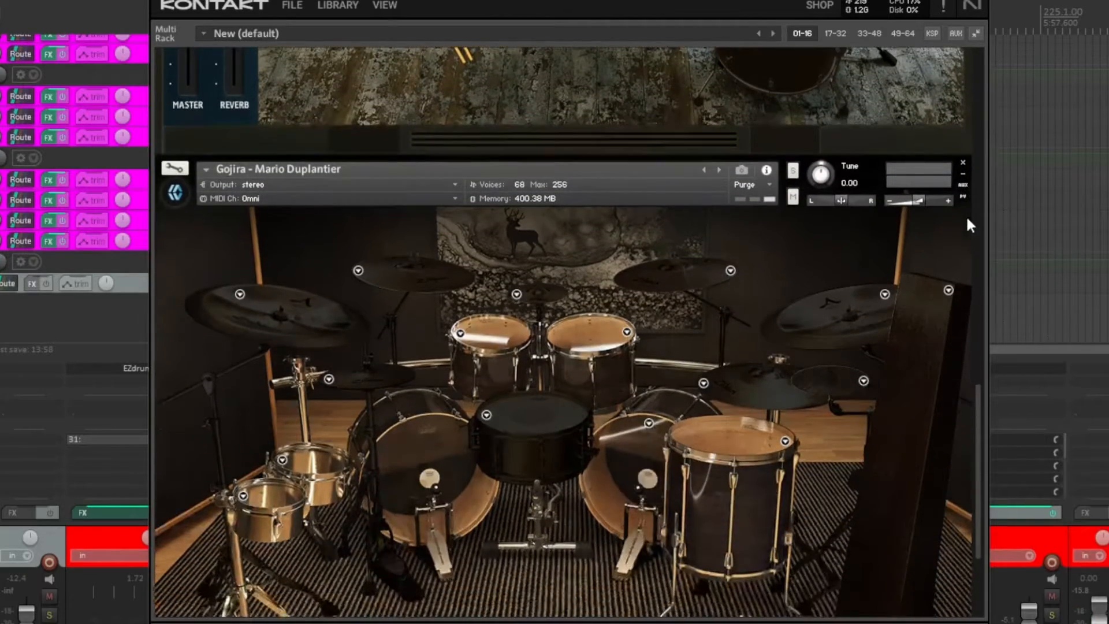
{"action": "scroll", "coordinate": [968, 224], "scroll_direction": "down", "scroll_amount": 1}
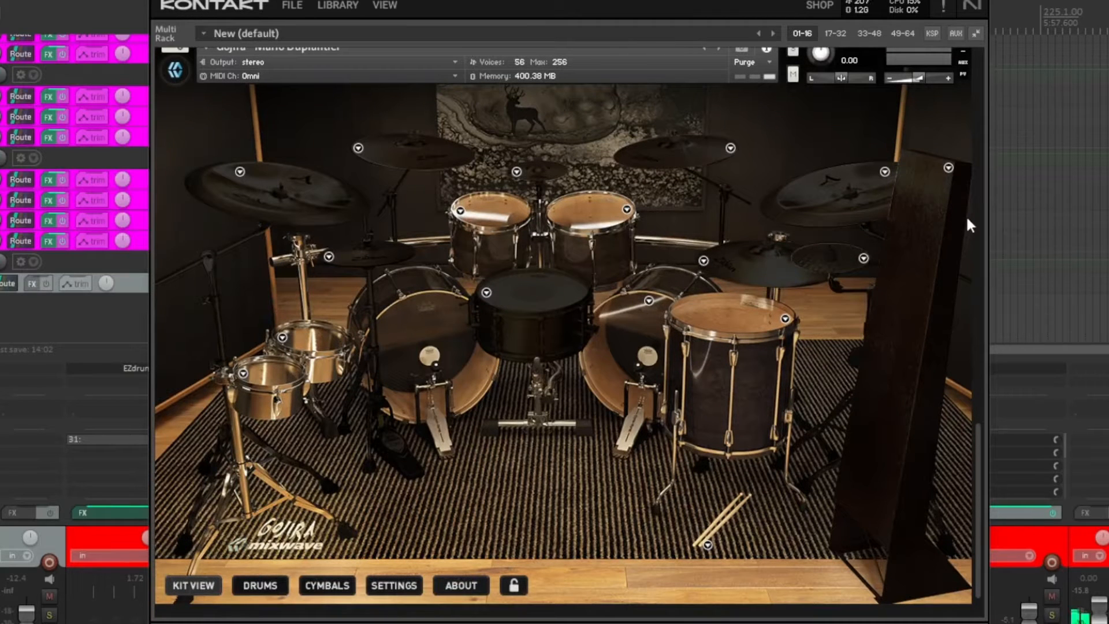
{"action": "scroll", "coordinate": [965, 215], "scroll_direction": "up", "scroll_amount": 4}
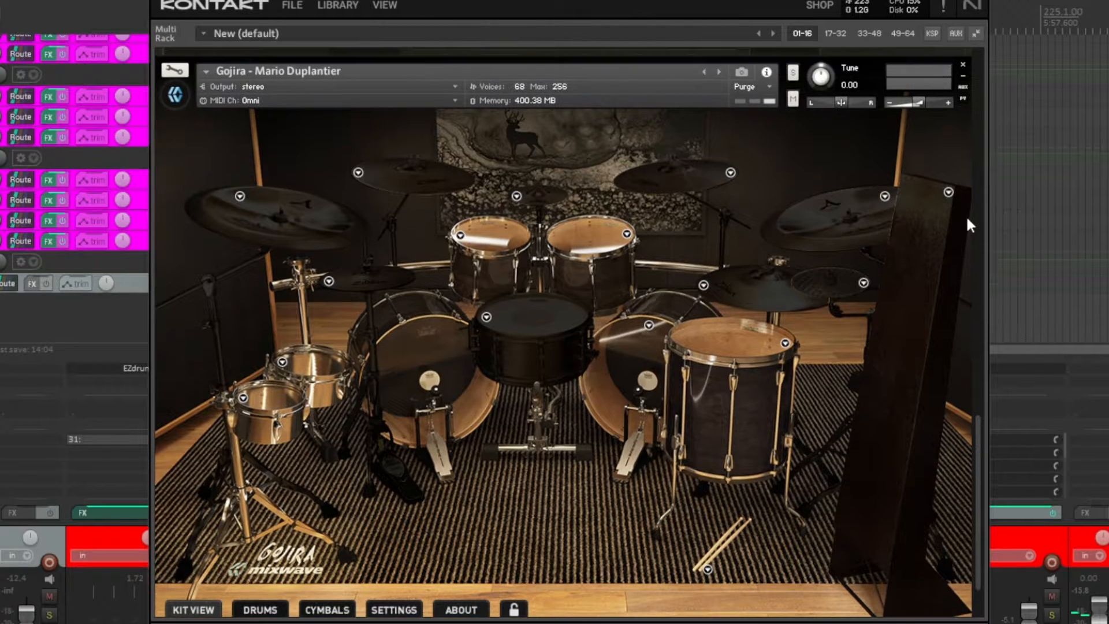
{"action": "left_click_drag", "start_coordinate": [976, 446], "coordinate": [1019, 117]}
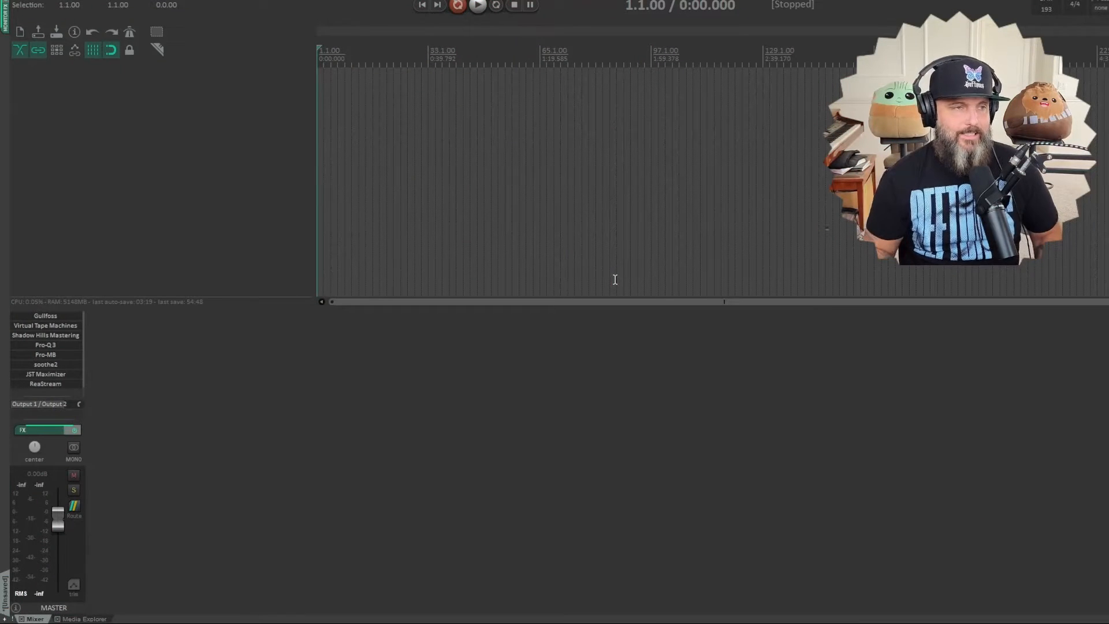
- Add a new track and load Kontakt 7 on it as its instrument
{"action": "double_click", "coordinate": [110, 453]}
{"action": "left_click", "coordinate": [123, 318]}
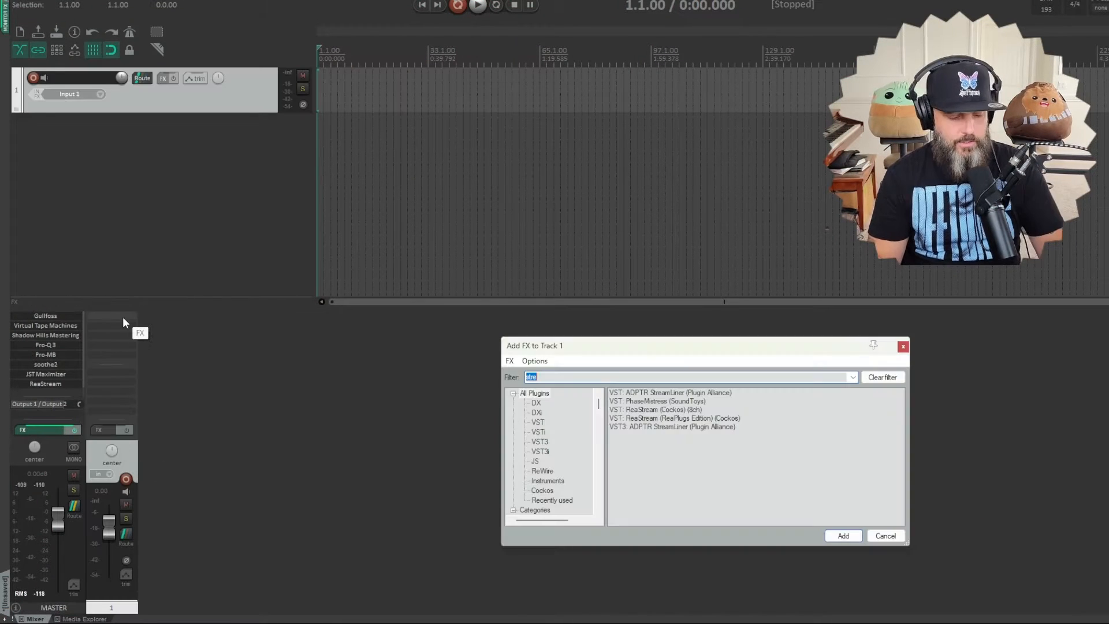
{"action": "type", "text": "ko"}
{"action": "key", "text": "Return"}
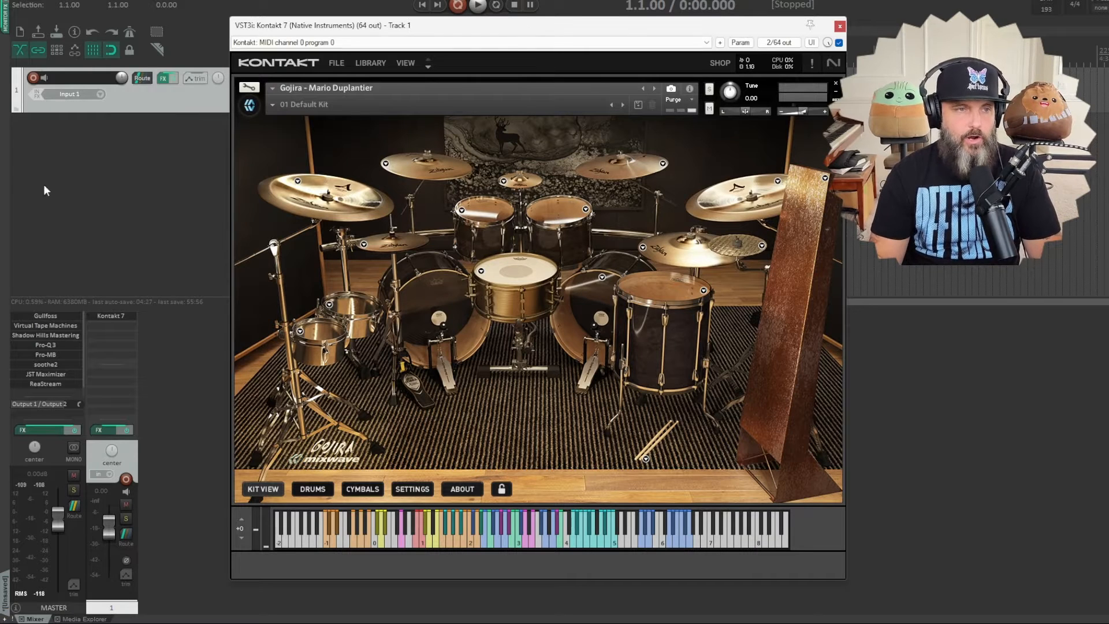
- Audition the two rack toms, the floor tom and the kick drum in the Gojira kit
{"action": "left_click", "coordinate": [488, 222]}
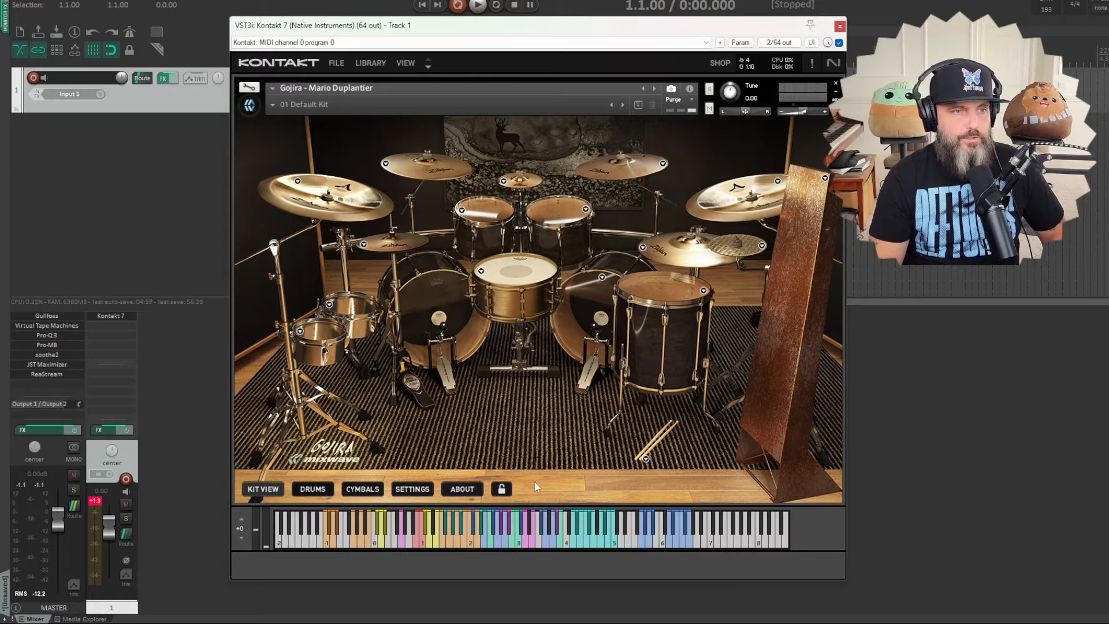
{"action": "left_click", "coordinate": [564, 208]}
{"action": "left_click", "coordinate": [564, 208]}
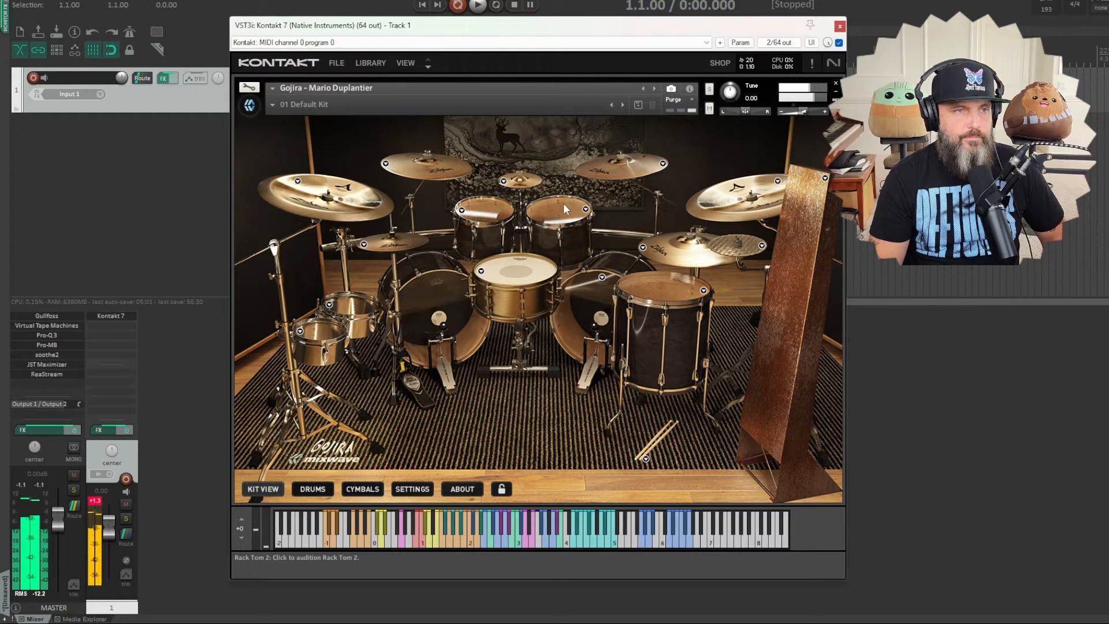
{"action": "left_click", "coordinate": [658, 294]}
{"action": "left_click", "coordinate": [599, 303]}
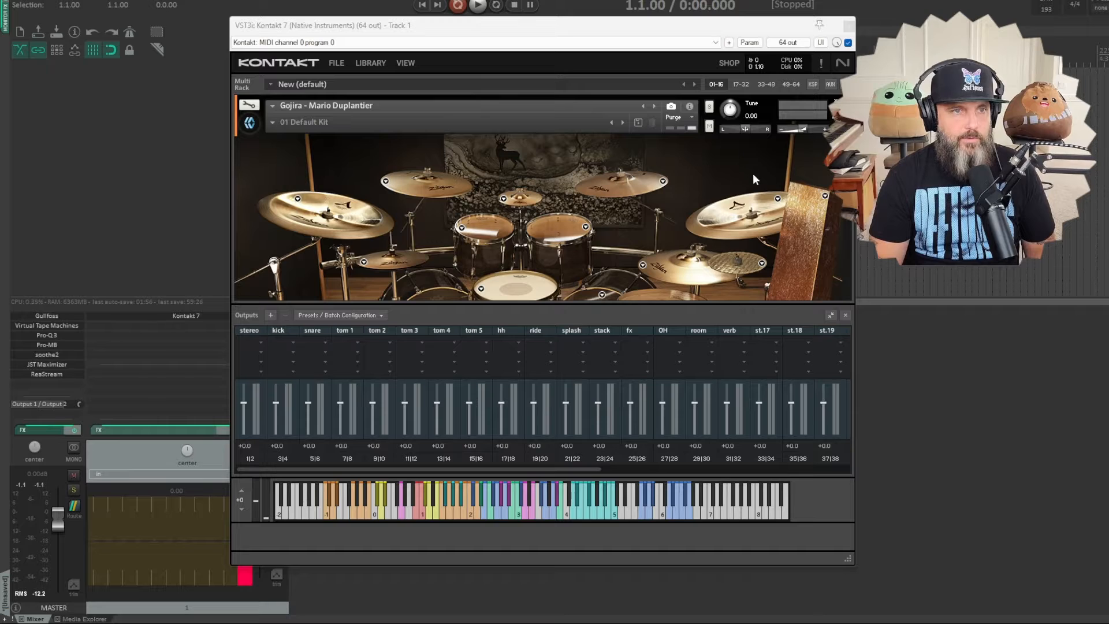
- Build multichannel routing tracks for the outputs of Kontakt 7 on track 1, and close the plug-in windows
{"action": "left_click", "coordinate": [821, 65]}
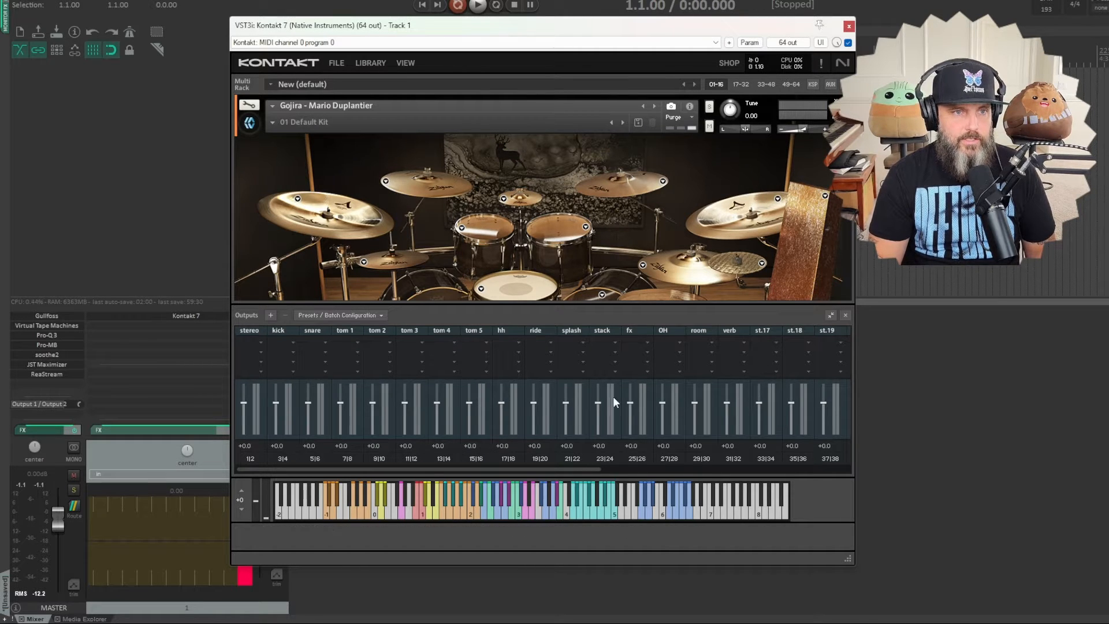
{"action": "left_click", "coordinate": [135, 430]}
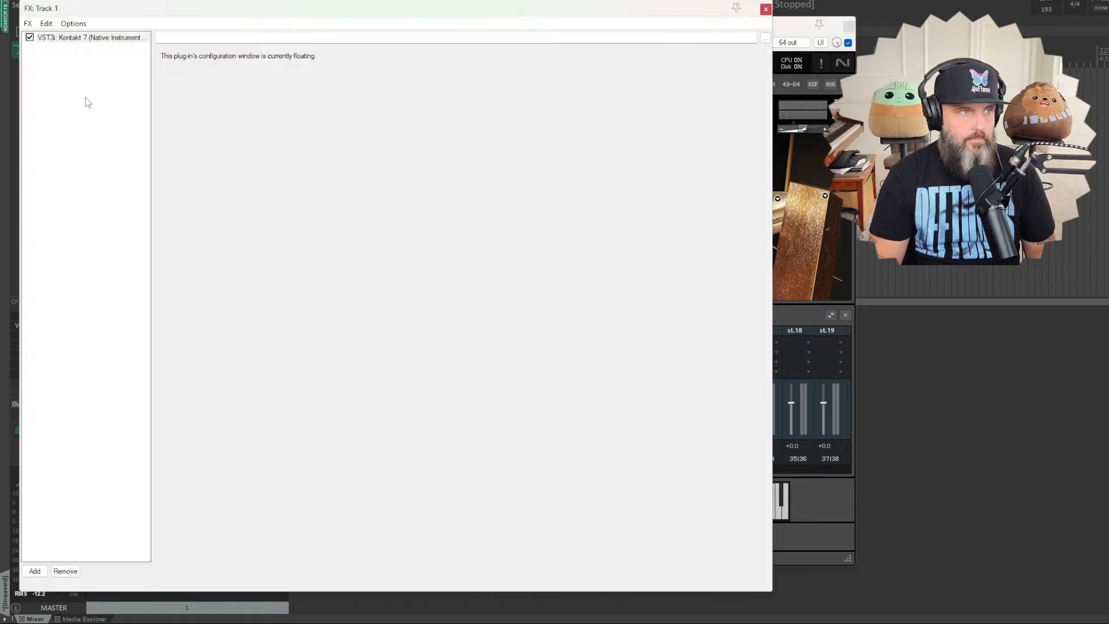
{"action": "right_click", "coordinate": [76, 39]}
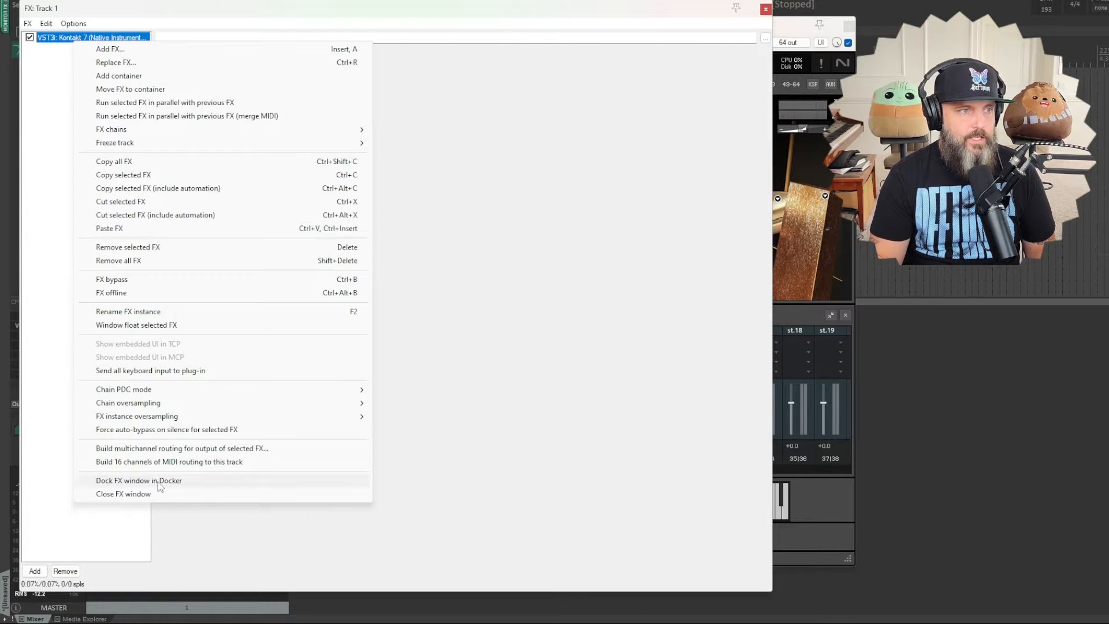
{"action": "left_click", "coordinate": [157, 449]}
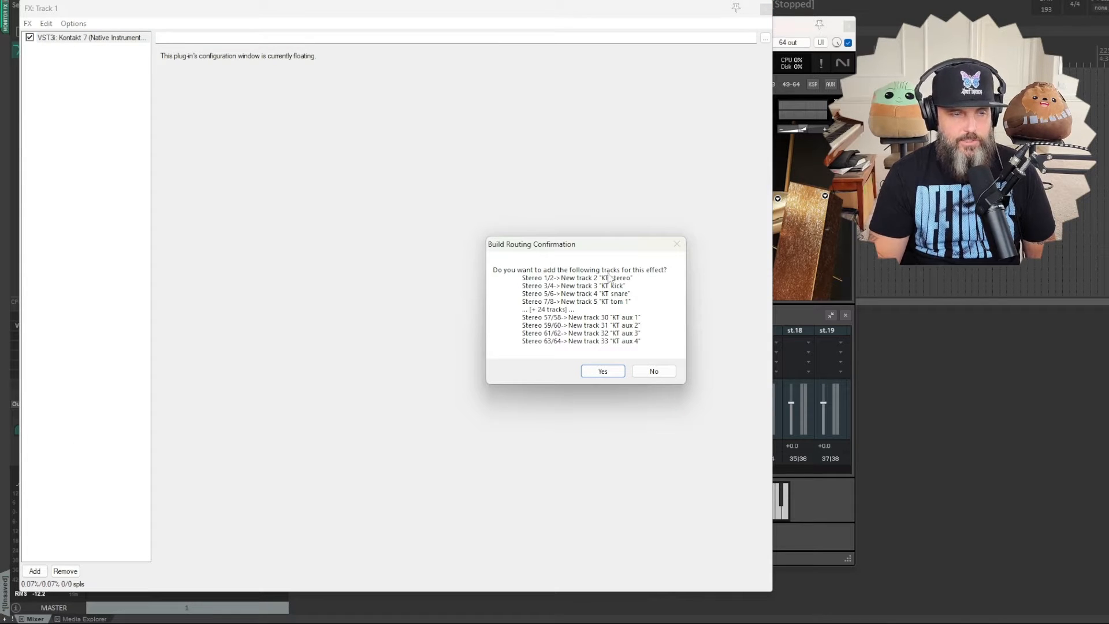
{"action": "left_click", "coordinate": [598, 370]}
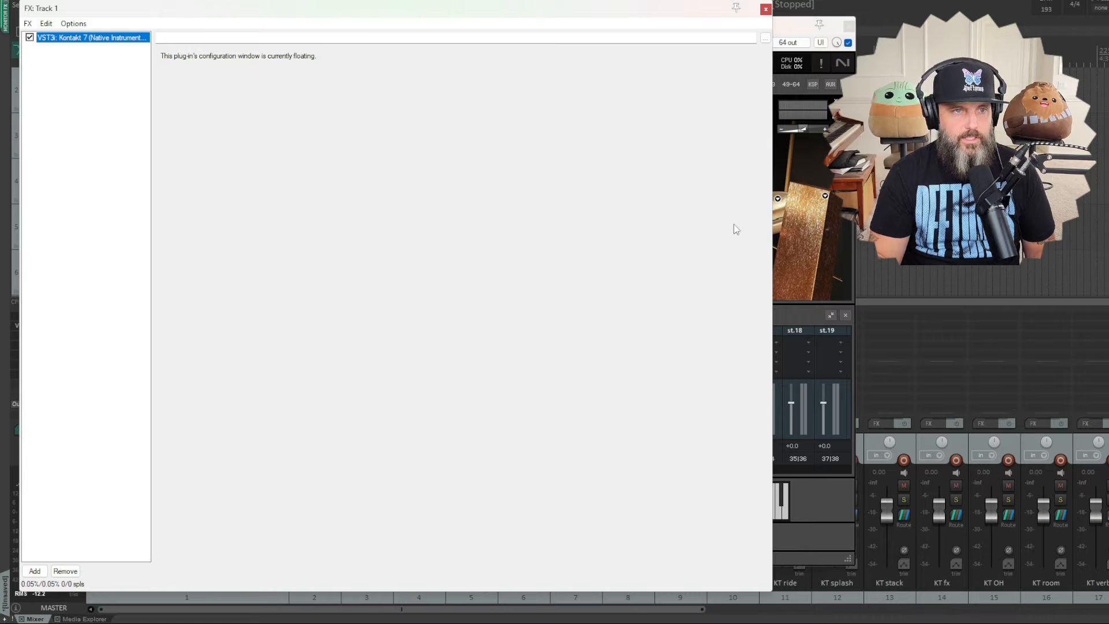
{"action": "left_click", "coordinate": [765, 10]}
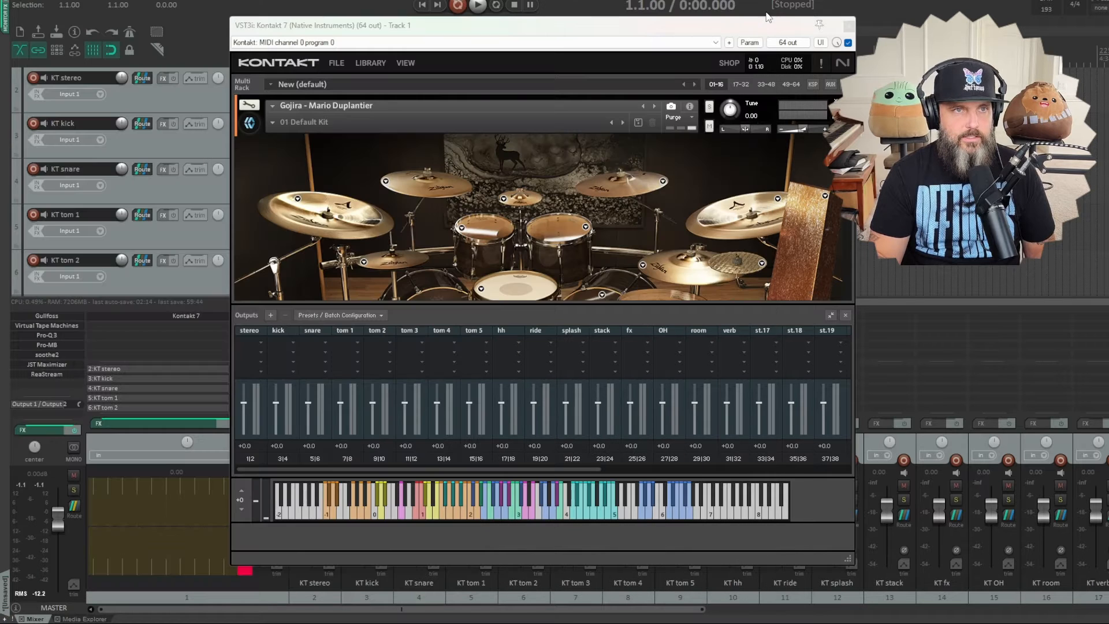
{"action": "left_click", "coordinate": [848, 26]}
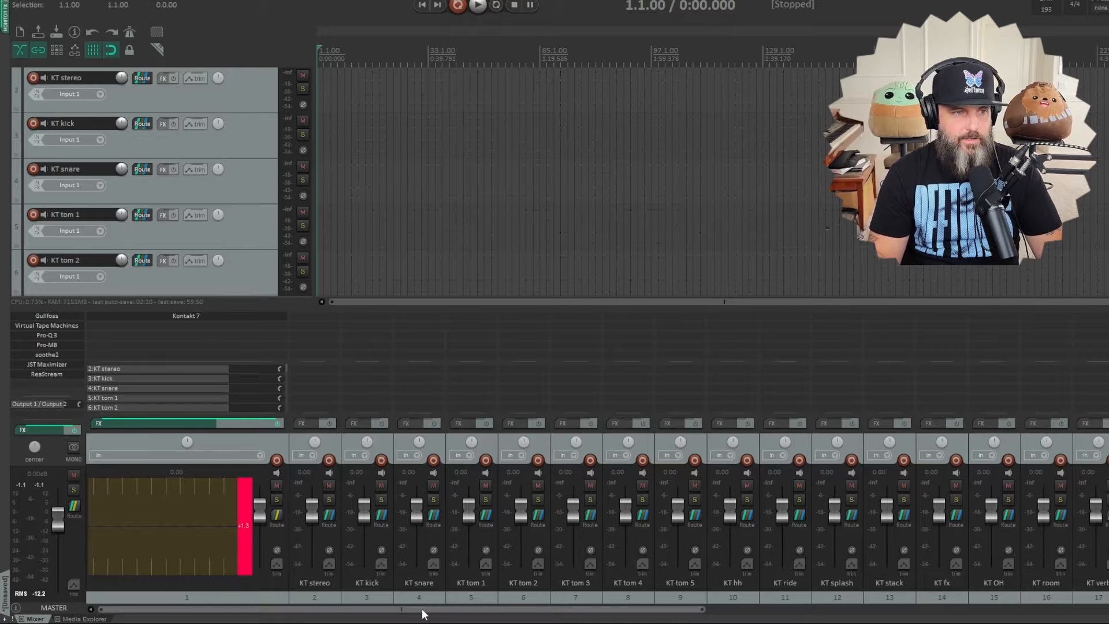
- Delete the unused output tracks from KT st.17 through KT aux 4
{"action": "left_click_drag", "start_coordinate": [422, 608], "coordinate": [866, 620]}
{"action": "left_click", "coordinate": [1108, 595]}
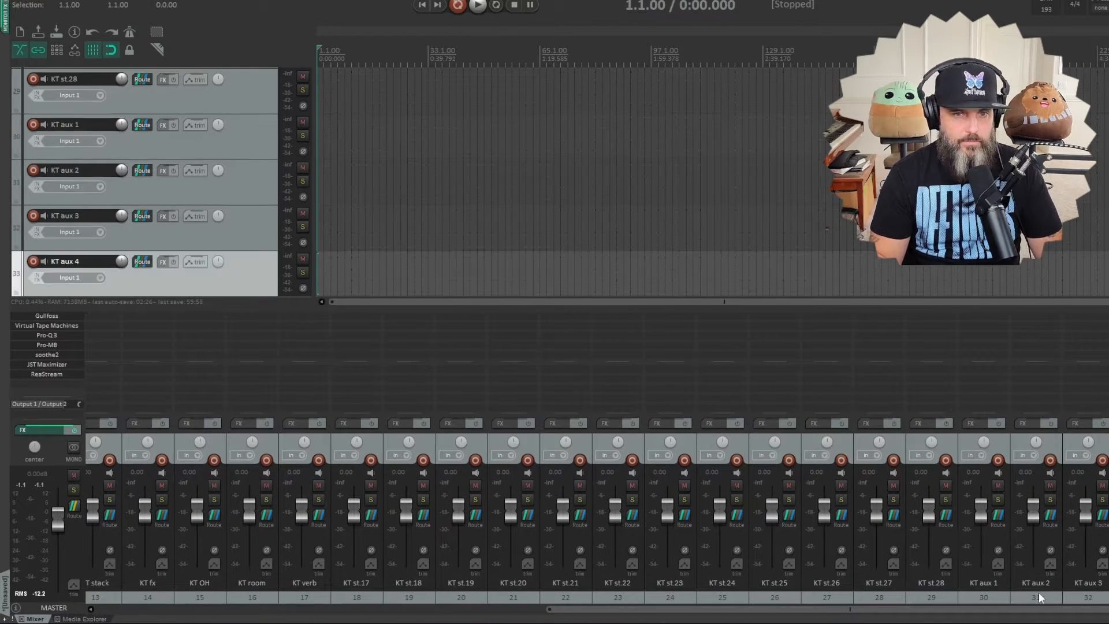
{"action": "left_click_drag", "start_coordinate": [1003, 611], "coordinate": [881, 608]}
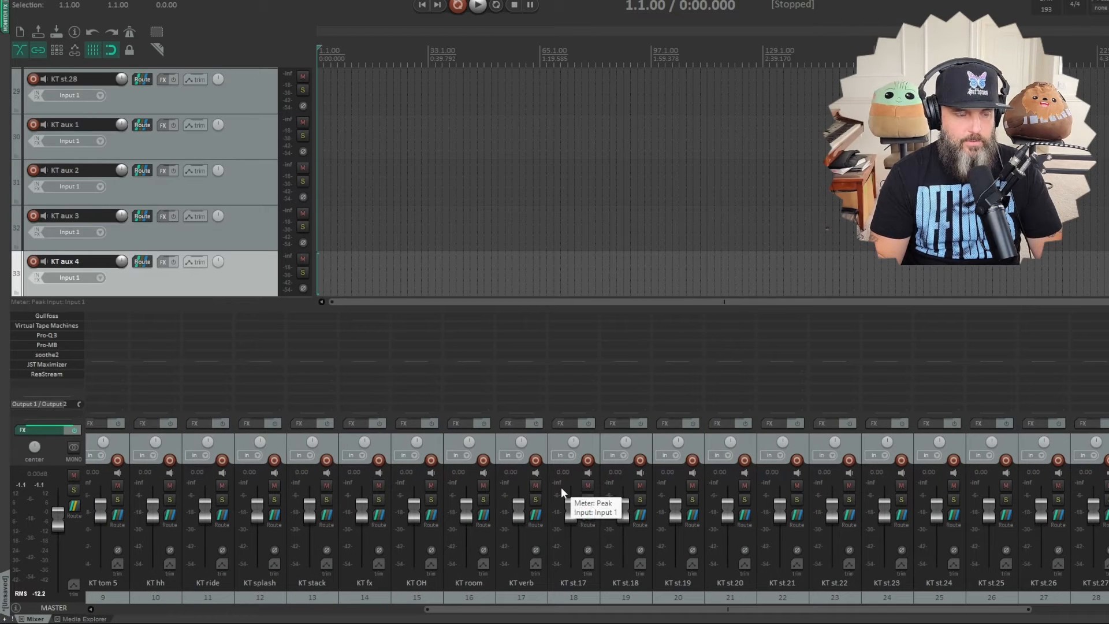
{"action": "left_click", "coordinate": [587, 443], "text": "shift"}
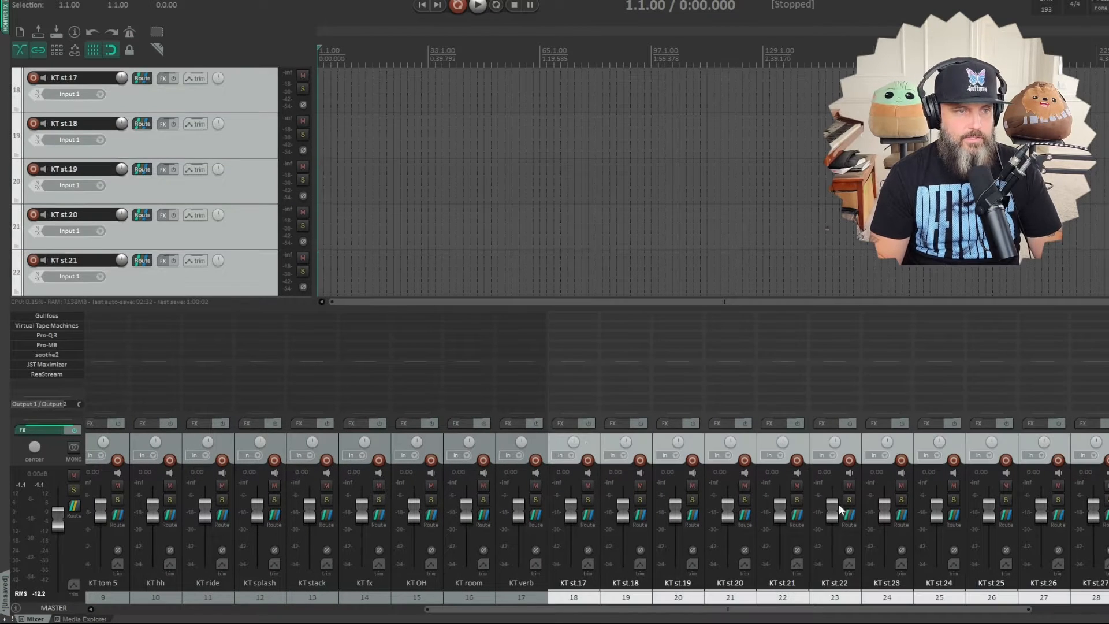
{"action": "key", "text": "Delete"}
{"action": "left_click", "coordinate": [563, 339]}
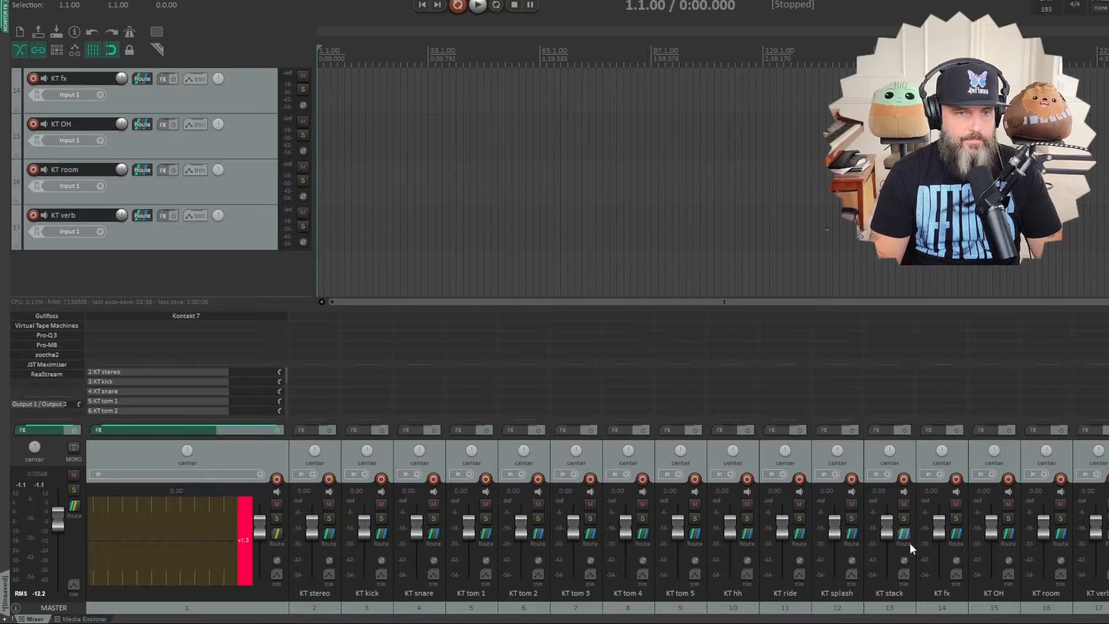
- Reopen Kontakt 7 on track 1 and load the Mike Mangini drum instrument from the library alongside the Gojira kit
{"action": "mouse_move", "coordinate": [269, 594]}
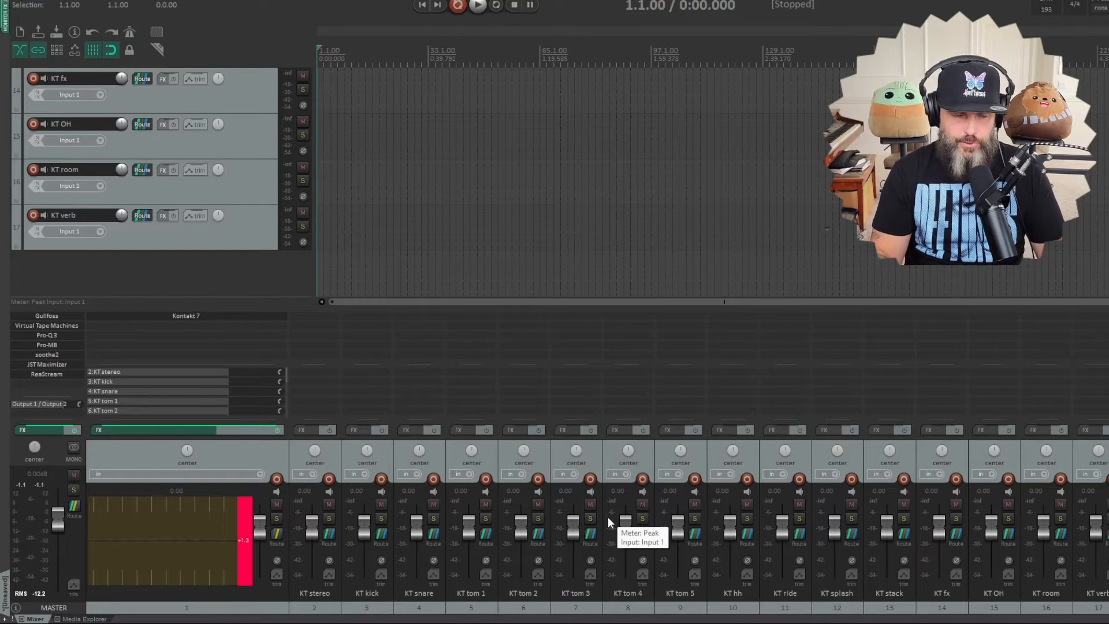
{"action": "left_click", "coordinate": [161, 314]}
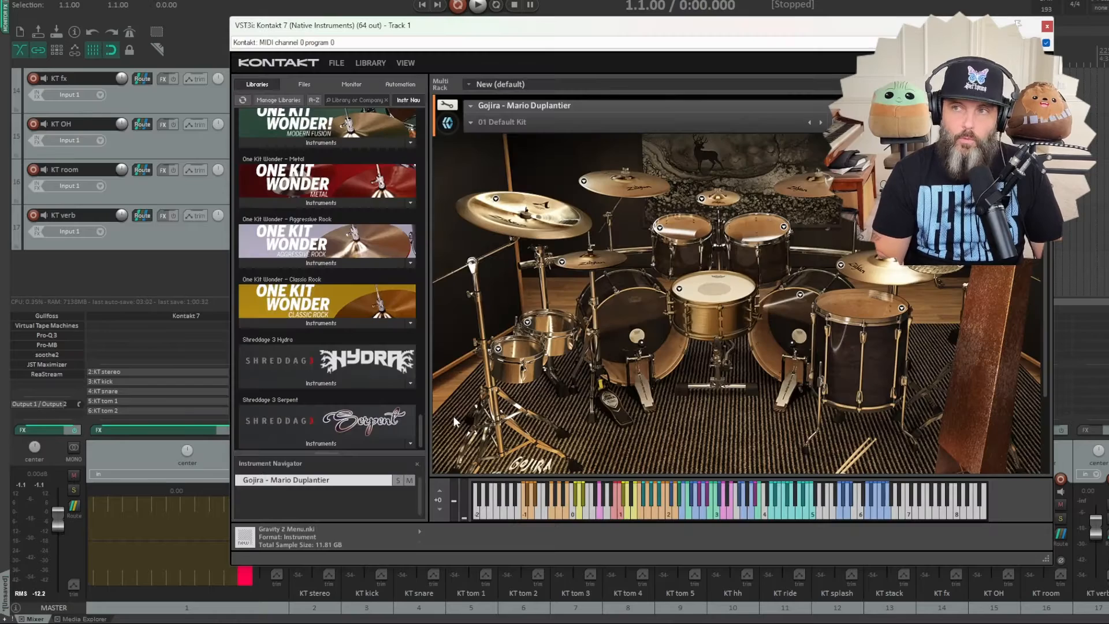
{"action": "scroll", "coordinate": [356, 310], "scroll_direction": "up", "scroll_amount": 15}
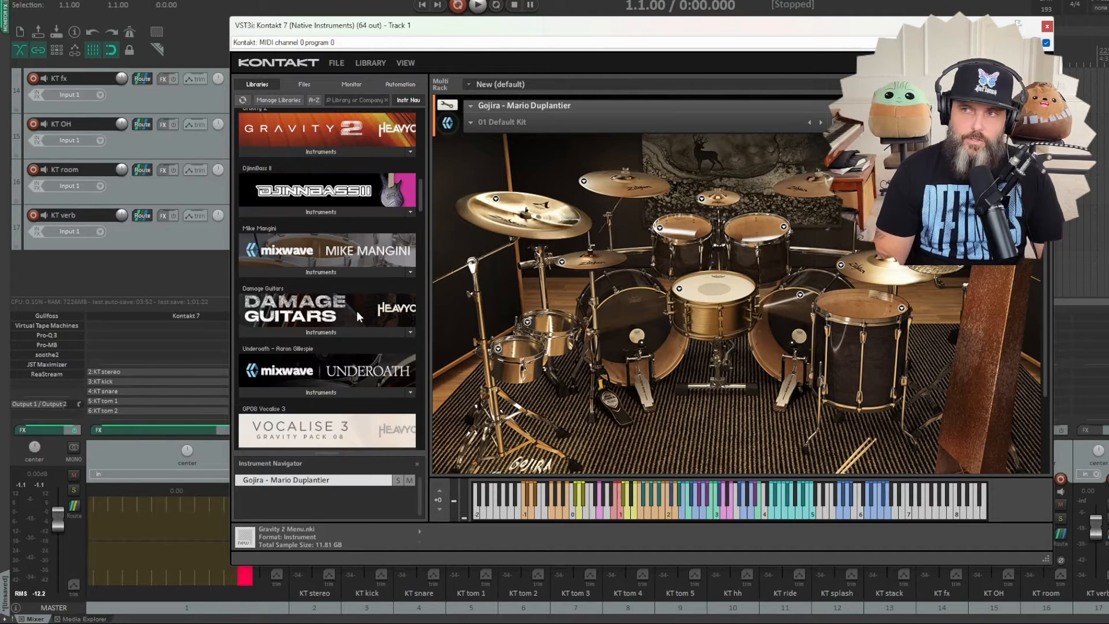
{"action": "left_click", "coordinate": [314, 274]}
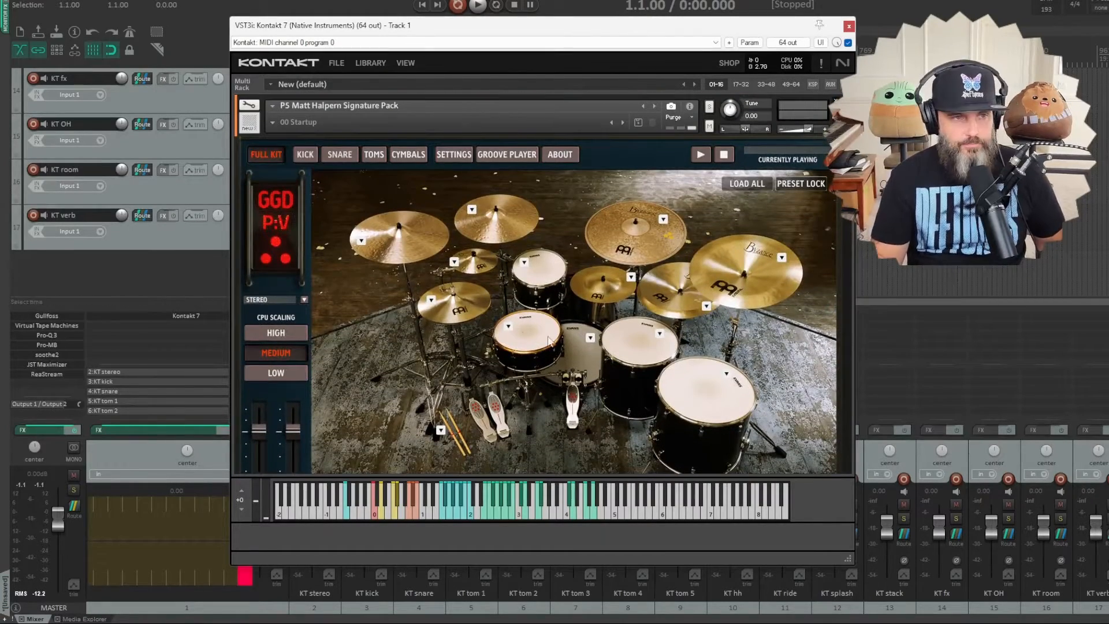
- Audition a snare in each of the Matt Halpern, Mike Mangini and Gojira kits
{"action": "left_click", "coordinate": [522, 331]}
{"action": "left_click", "coordinate": [538, 427]}
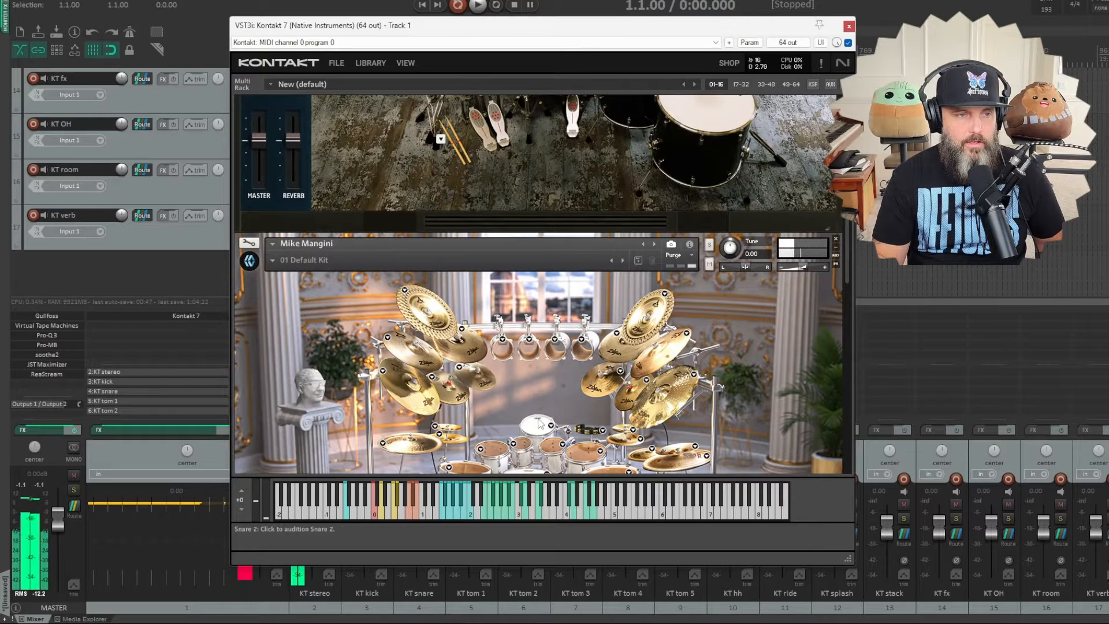
{"action": "left_click", "coordinate": [510, 397]}
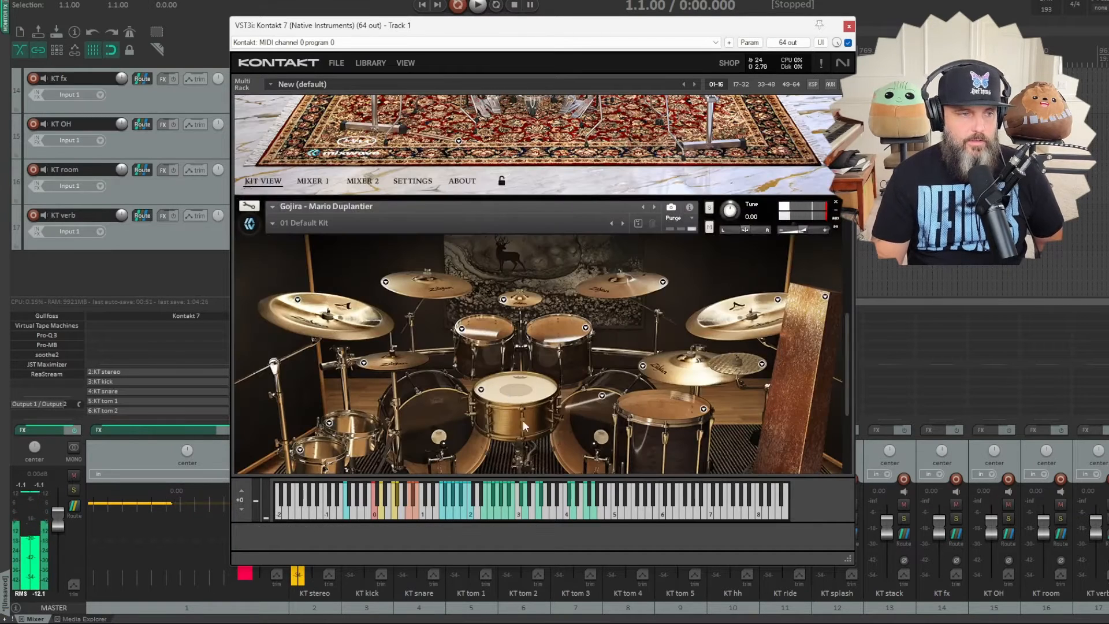
- Show the output and MIDI channel settings of the Gojira and Matt Halpern instruments
{"action": "left_click", "coordinate": [690, 208]}
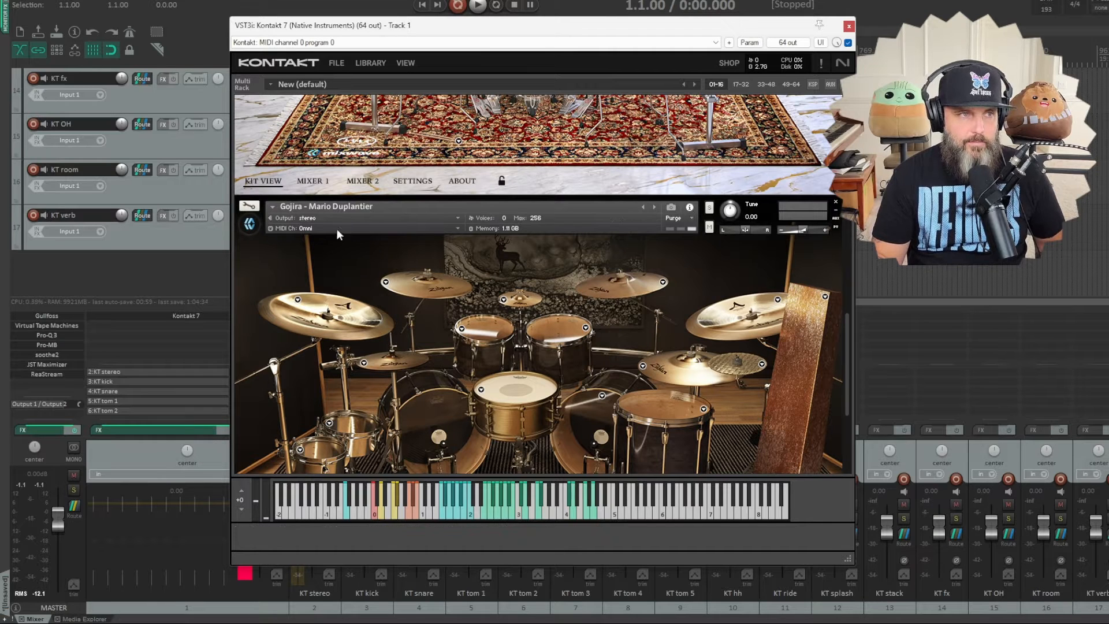
{"action": "left_click", "coordinate": [305, 228]}
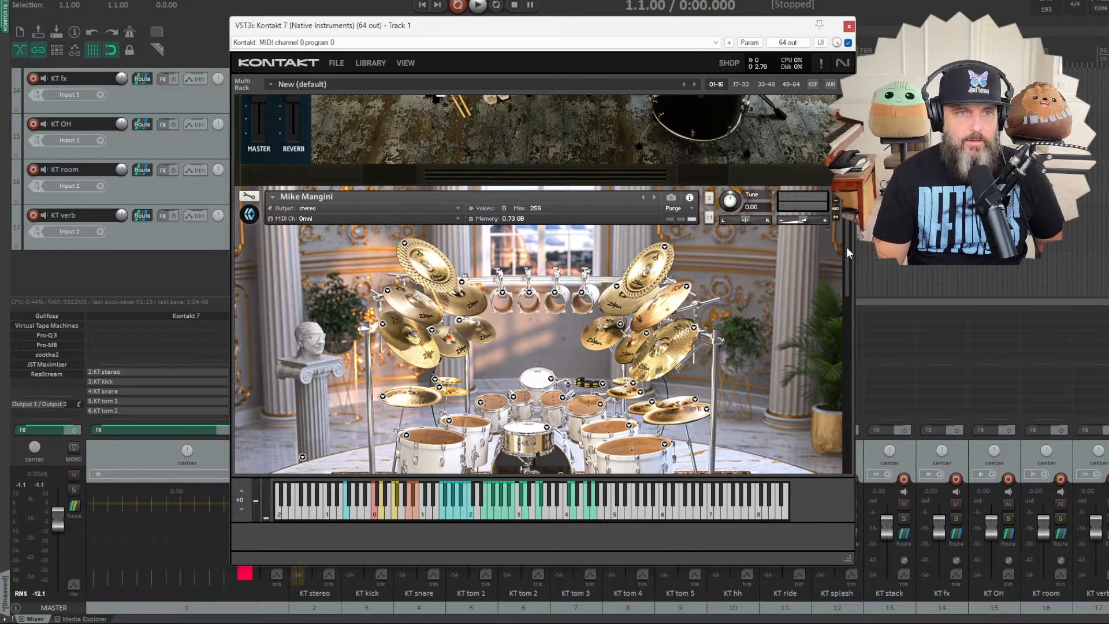
{"action": "left_click_drag", "start_coordinate": [847, 248], "coordinate": [846, 111]}
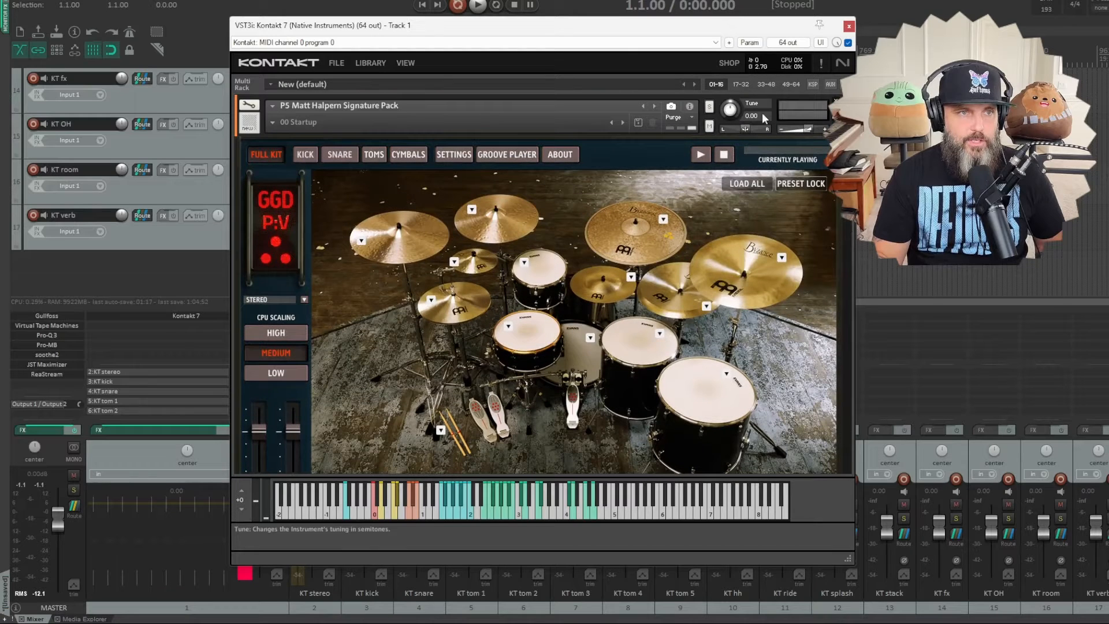
{"action": "left_click", "coordinate": [671, 106]}
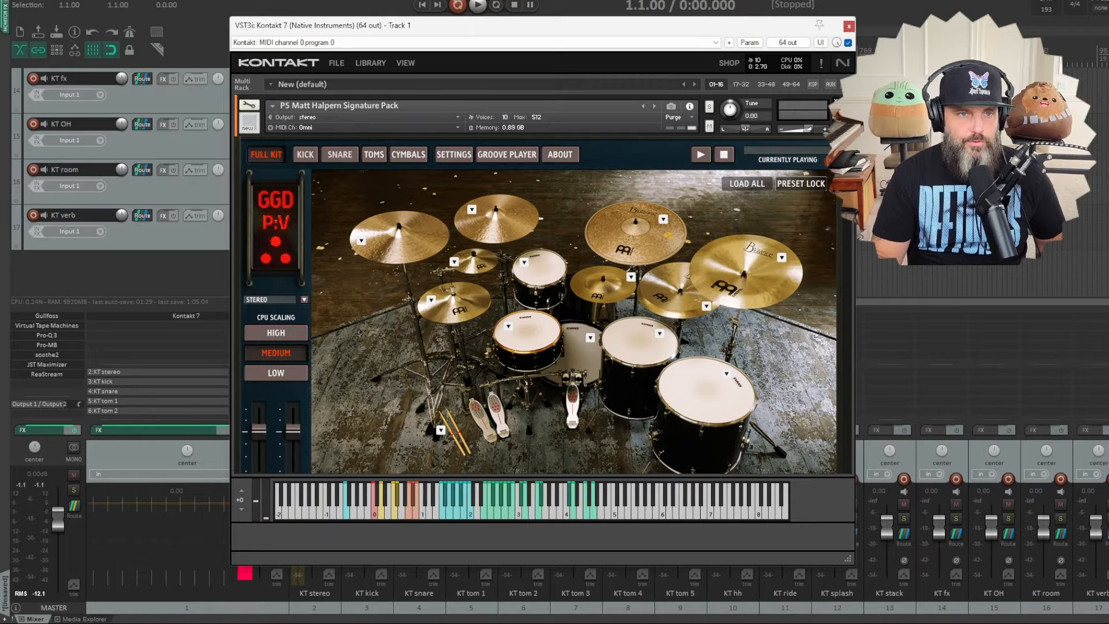
- Route the Kick In channel of the Matt Halpern kit's kick mixer to the kick output
{"action": "scroll", "coordinate": [536, 284], "scroll_direction": "down", "scroll_amount": 2}
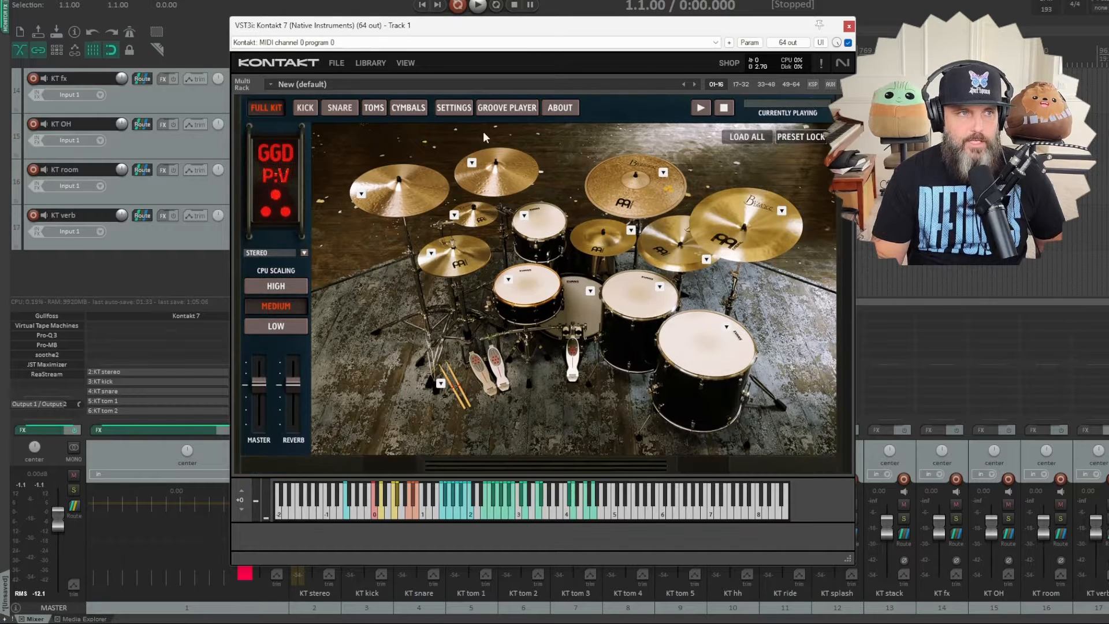
{"action": "left_click", "coordinate": [302, 109]}
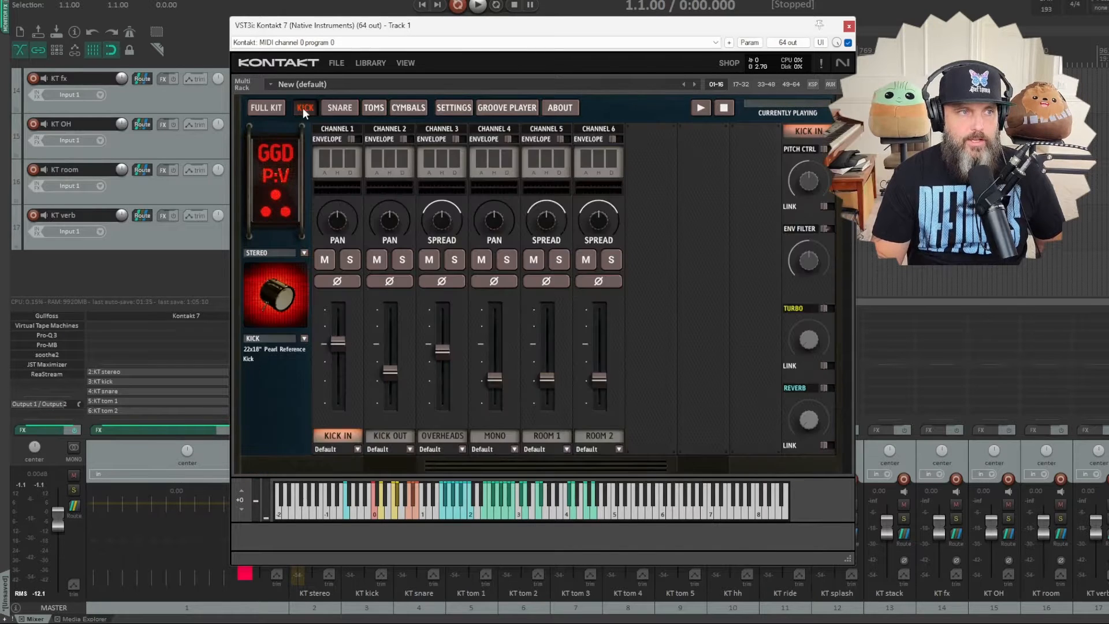
{"action": "left_click", "coordinate": [357, 448]}
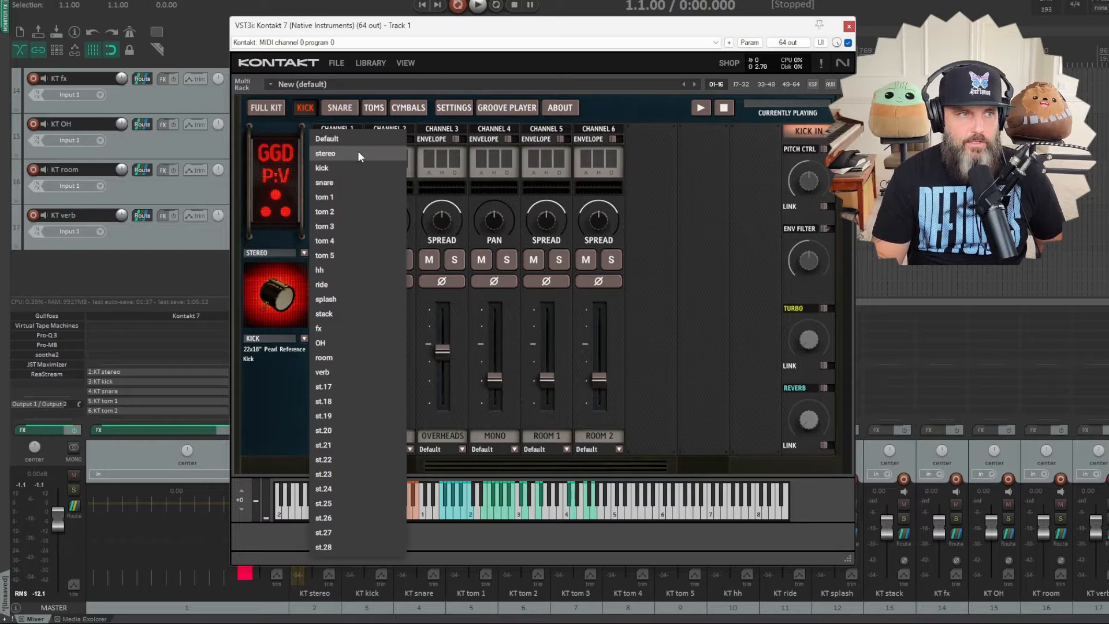
{"action": "left_click", "coordinate": [358, 166]}
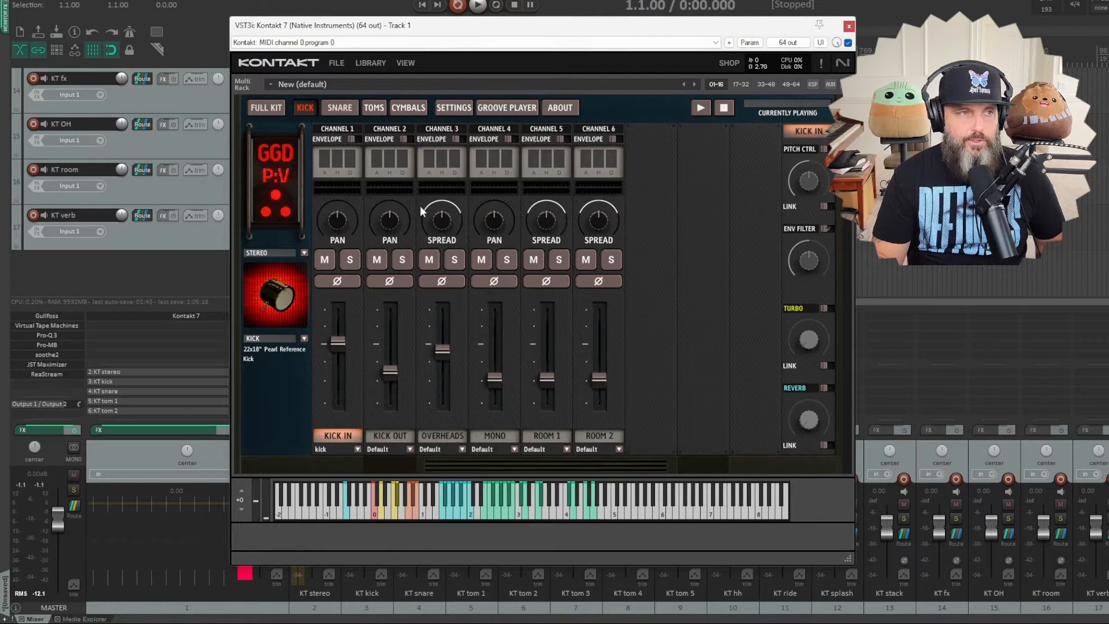
- Audition the Matt Halpern kick in the full kit view and show the kit's articulation mappings
{"action": "left_click", "coordinate": [267, 108]}
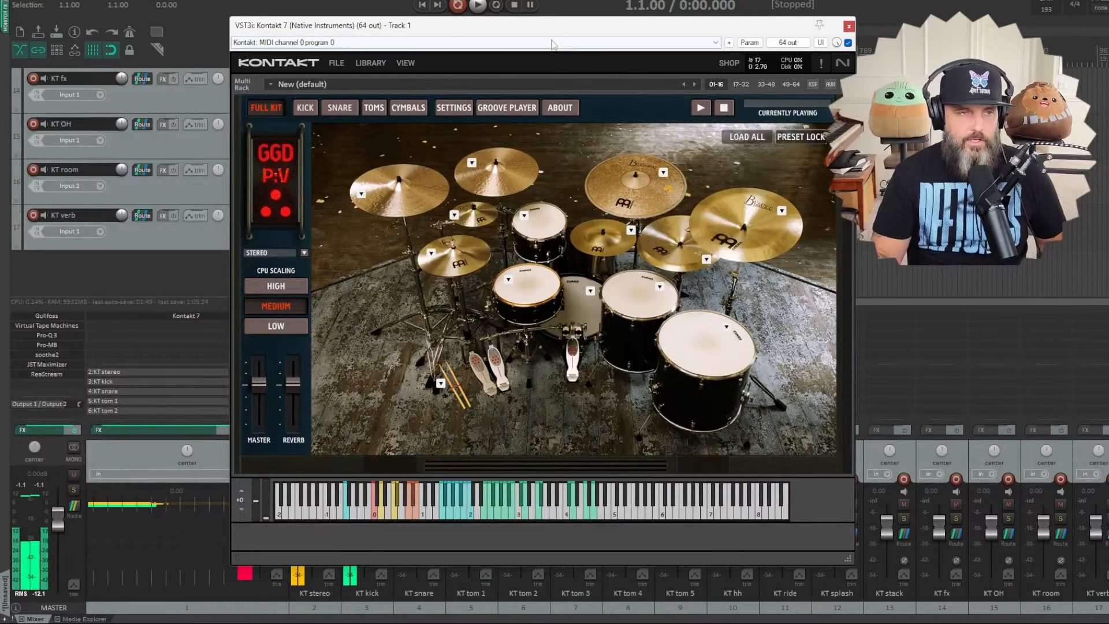
{"action": "left_click", "coordinate": [453, 108]}
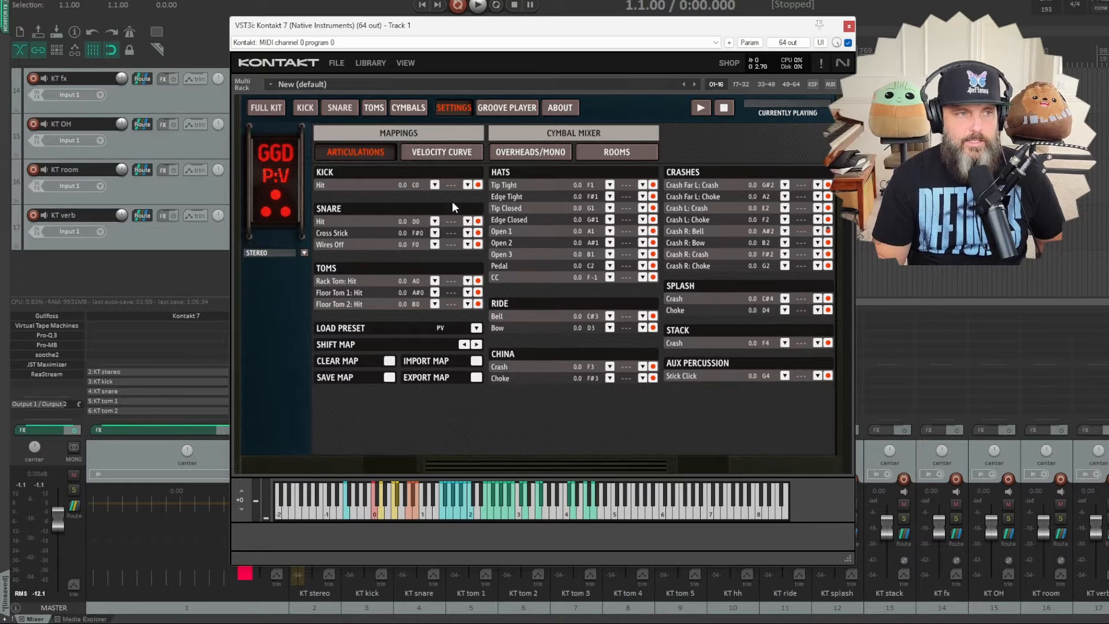
{"action": "left_click", "coordinate": [452, 511]}
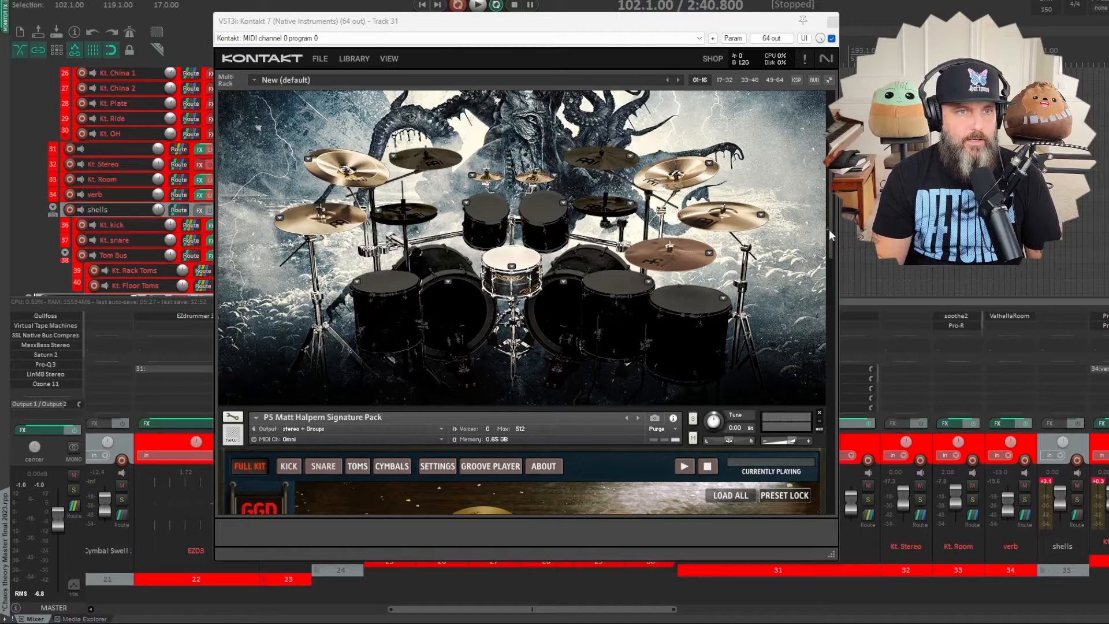
- Look through the kits stacked in Kontakt 7 on track 31 of the other project and play back its drums from bar 102
{"action": "left_click_drag", "start_coordinate": [829, 230], "coordinate": [830, 200]}
{"action": "left_click_drag", "start_coordinate": [829, 201], "coordinate": [834, 404]}
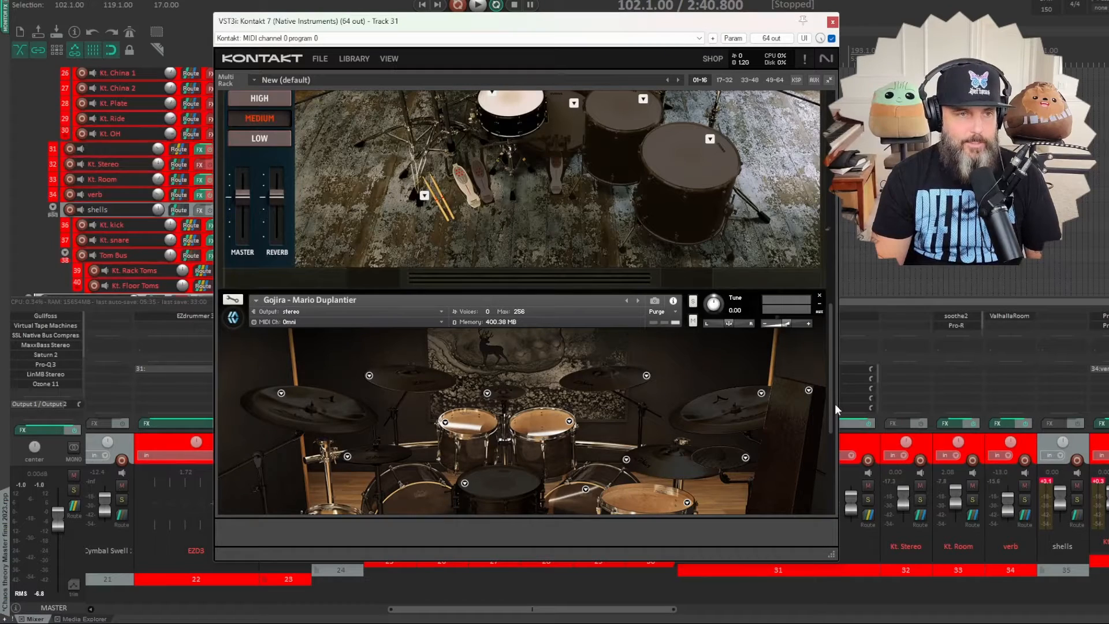
{"action": "left_click_drag", "start_coordinate": [834, 404], "coordinate": [834, 231]}
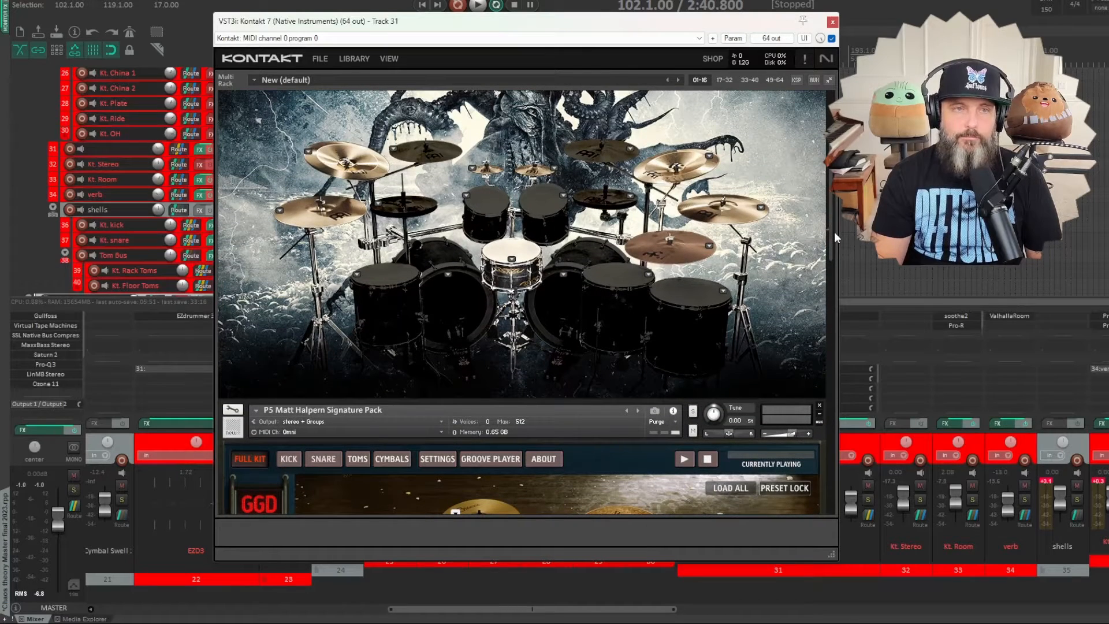
{"action": "left_click", "coordinate": [477, 5]}
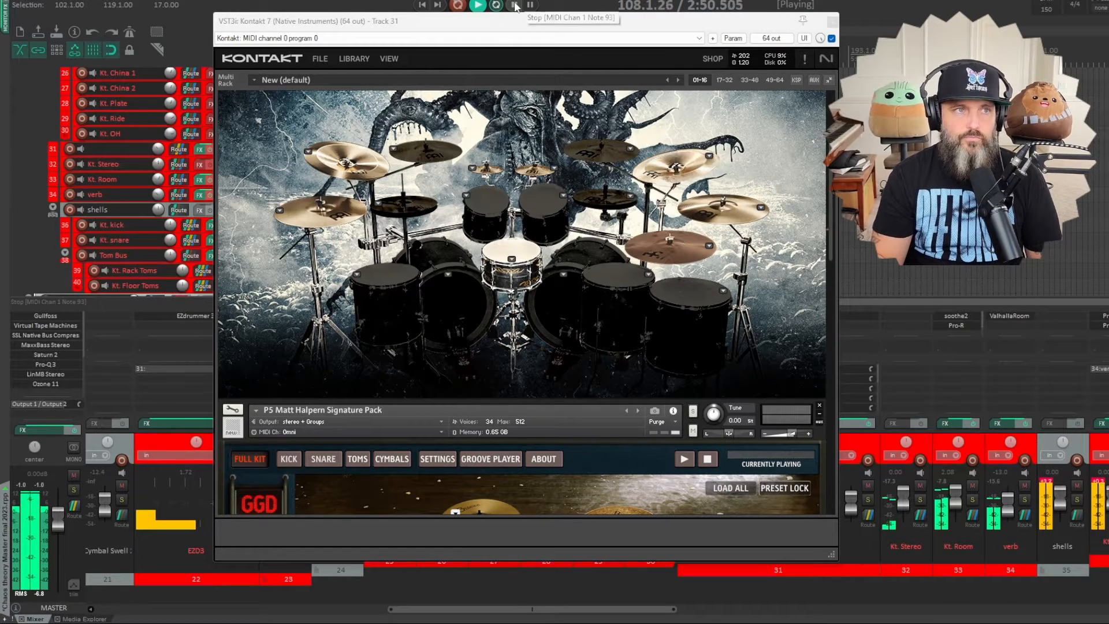
{"action": "key", "text": "space"}
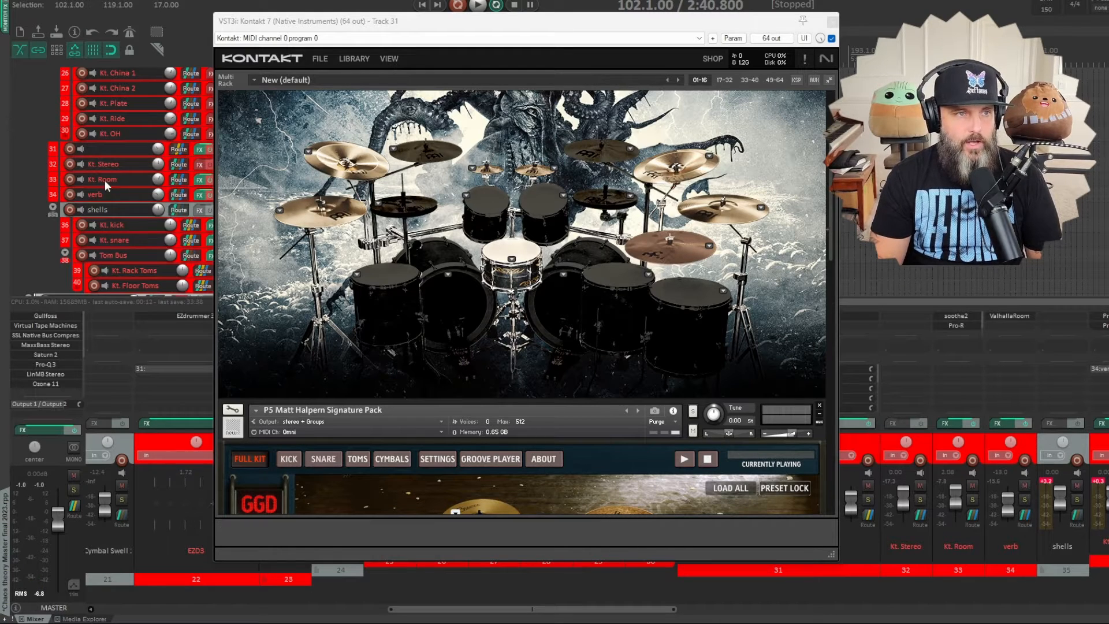
- Audition the crash and ride cymbals of the Krimh Drums kit and check the ride's instrument options
{"action": "scroll", "coordinate": [453, 246], "scroll_direction": "up", "scroll_amount": 3}
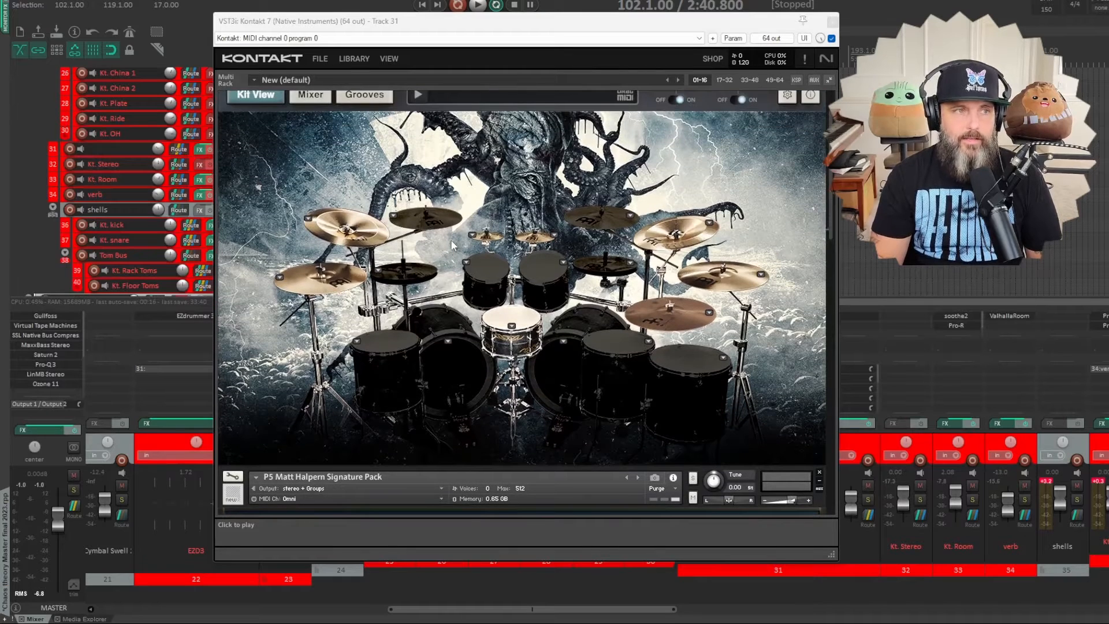
{"action": "scroll", "coordinate": [452, 241], "scroll_direction": "up", "scroll_amount": 1}
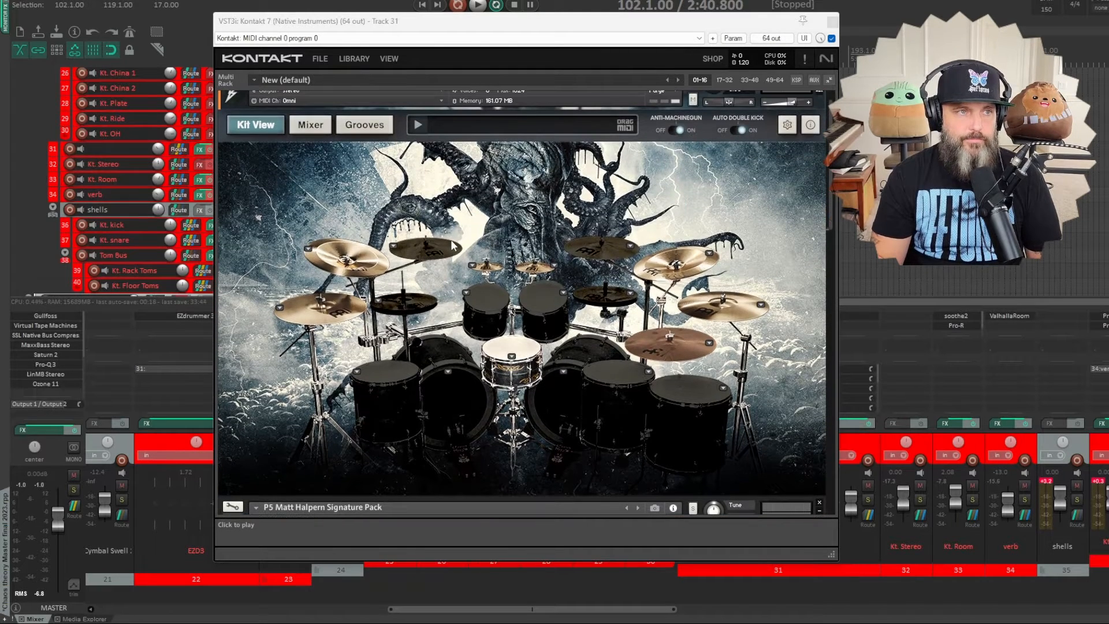
{"action": "scroll", "coordinate": [454, 245], "scroll_direction": "up", "scroll_amount": 1}
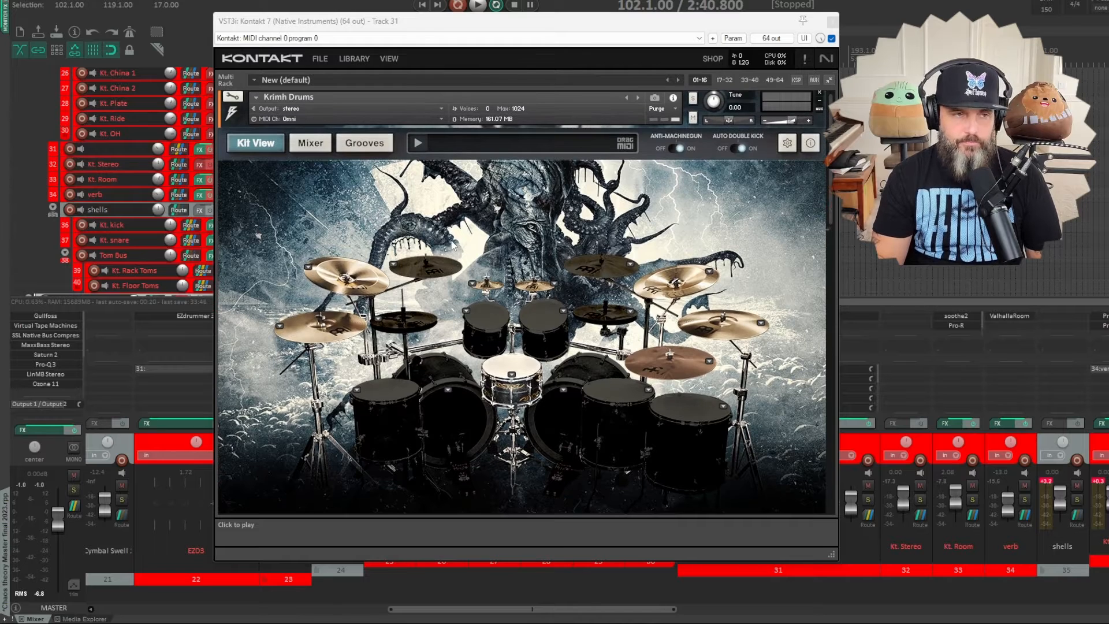
{"action": "left_click", "coordinate": [342, 339]}
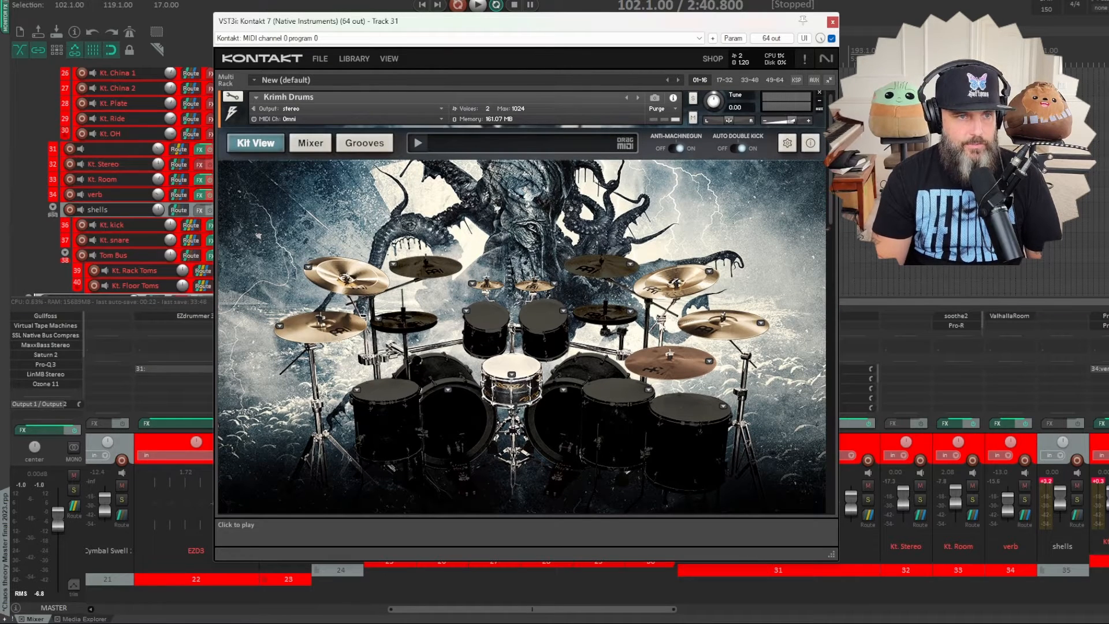
{"action": "left_click", "coordinate": [380, 322]}
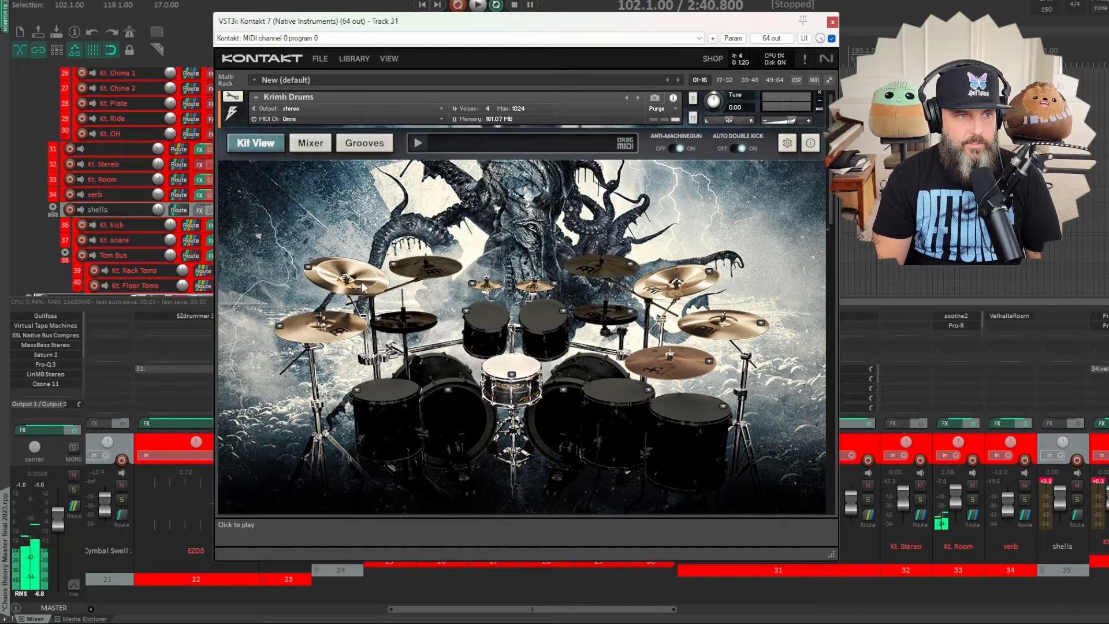
{"action": "left_click", "coordinate": [312, 271]}
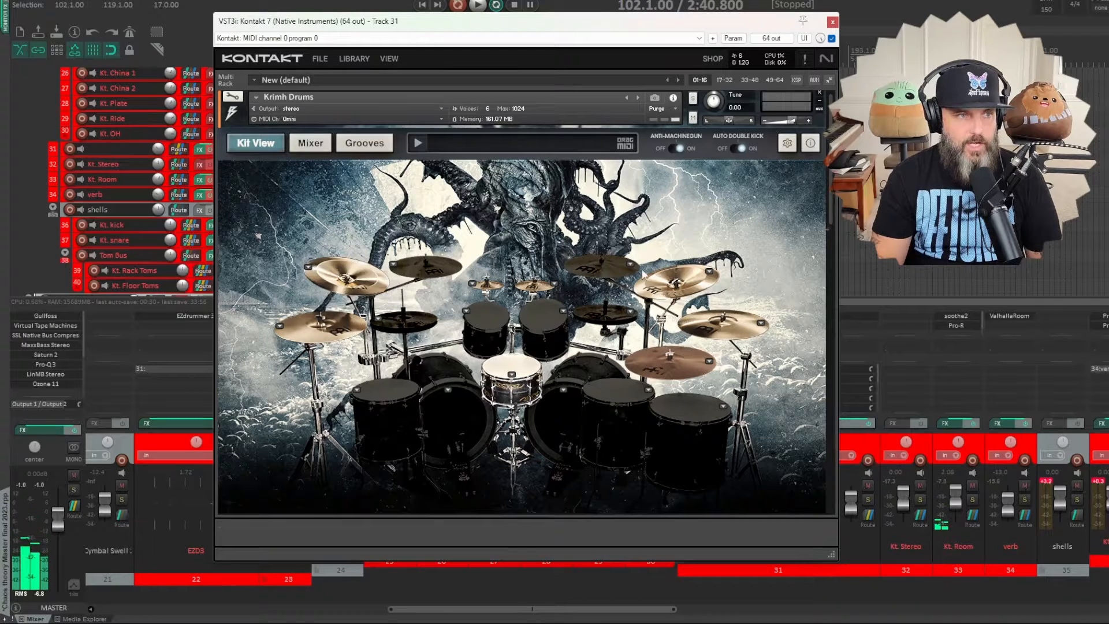
{"action": "left_click", "coordinate": [663, 300]}
{"action": "left_click", "coordinate": [674, 375]}
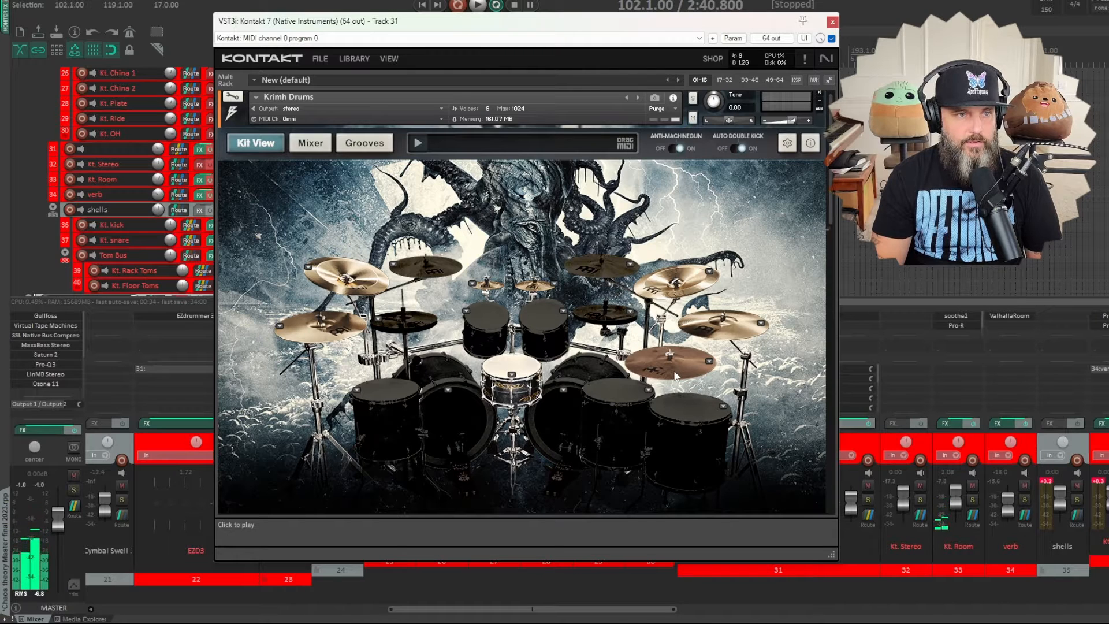
{"action": "left_click", "coordinate": [674, 375]}
{"action": "left_click", "coordinate": [708, 362]}
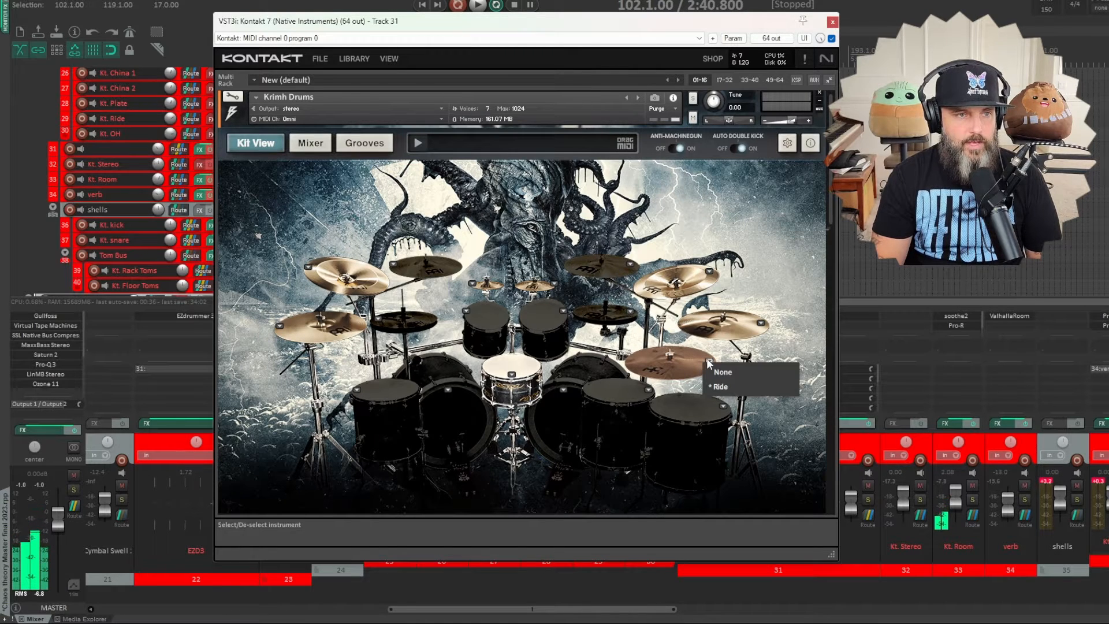
{"action": "left_click", "coordinate": [708, 362]}
- Audition both splash cymbals of the Krimh Drums kit and check their instrument options
{"action": "left_click", "coordinate": [527, 289]}
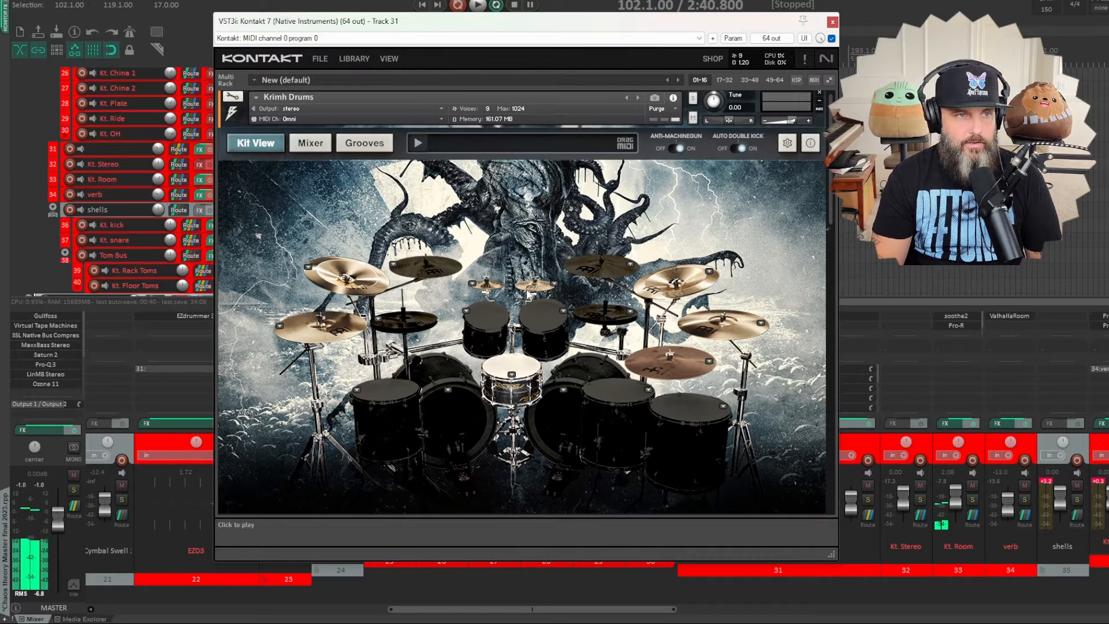
{"action": "left_click", "coordinate": [488, 282]}
{"action": "left_click", "coordinate": [472, 283]}
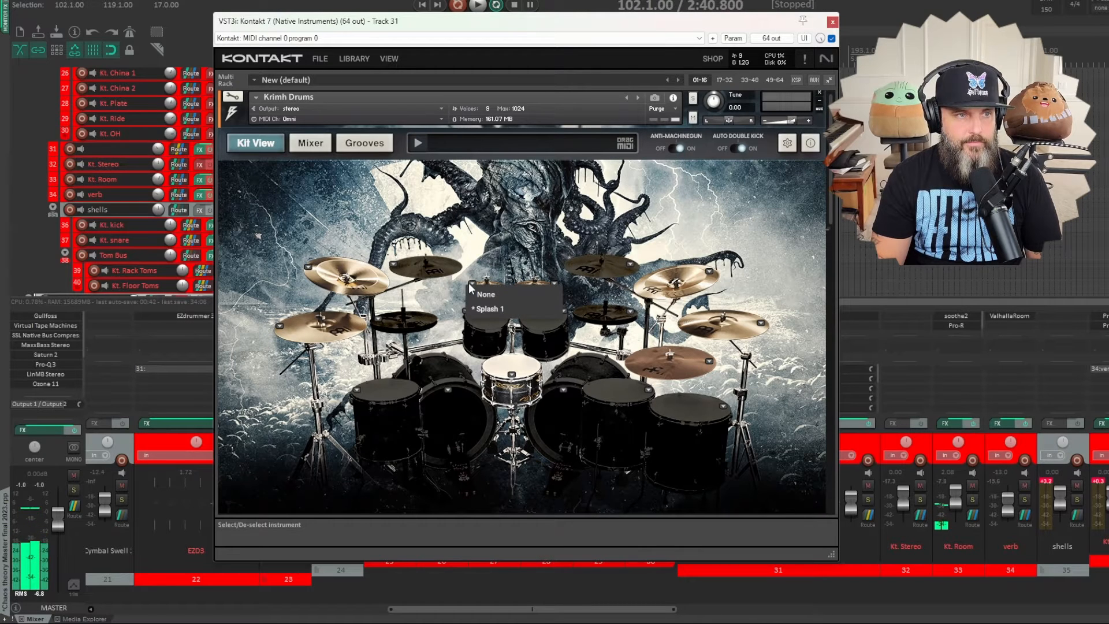
{"action": "left_click", "coordinate": [527, 284]}
{"action": "left_click", "coordinate": [553, 285]}
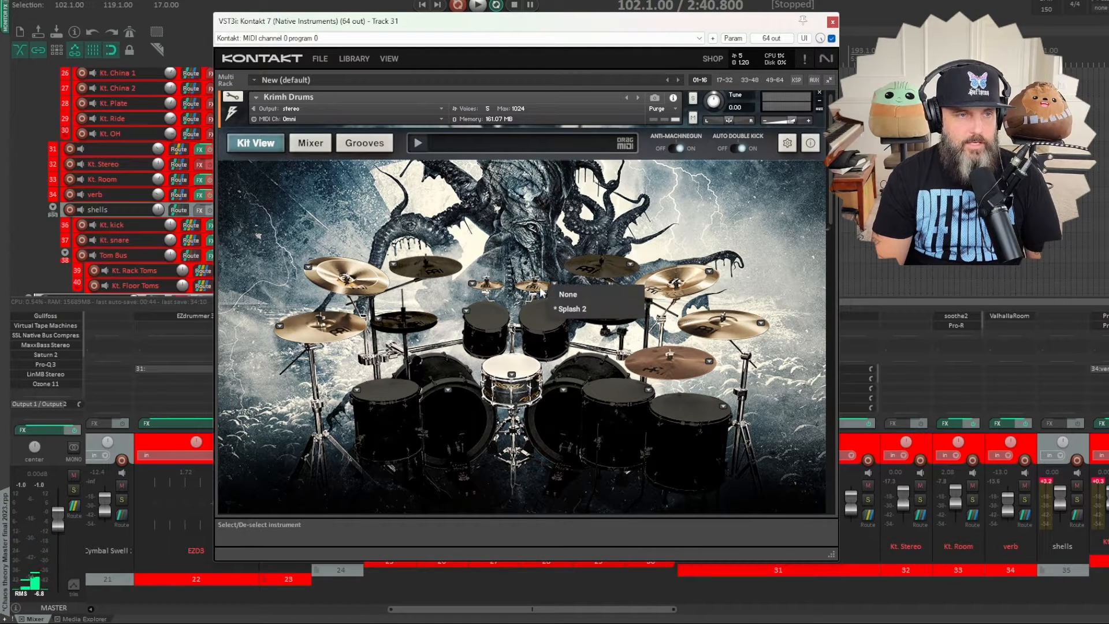
{"action": "left_click", "coordinate": [541, 292]}
- Set the Krimh Drums snare to Ultra Class and audition it
{"action": "left_click", "coordinate": [514, 365]}
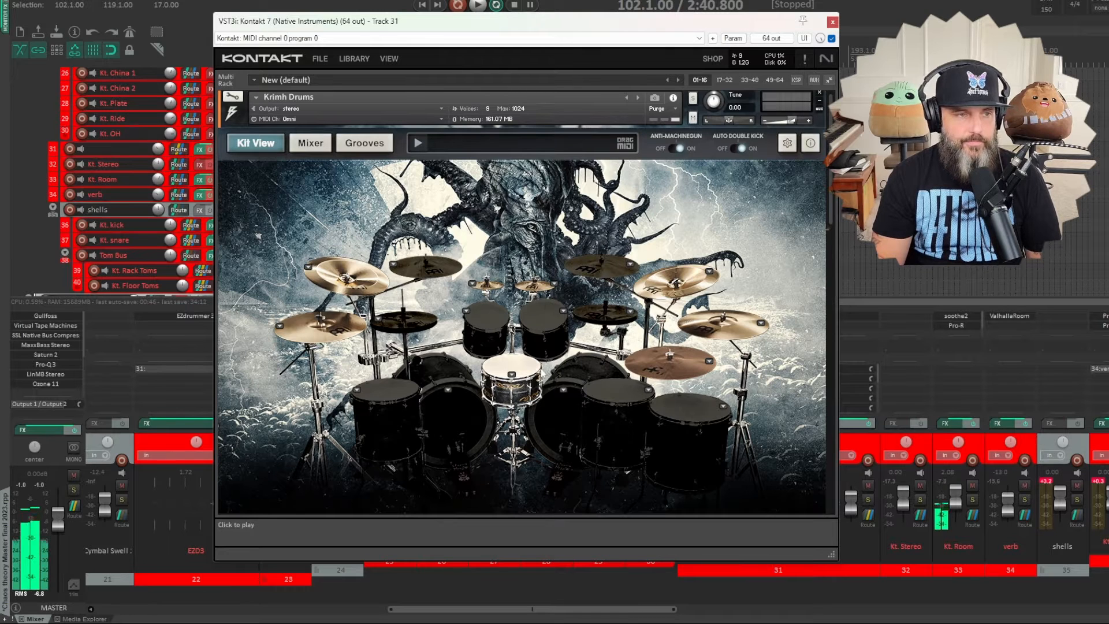
{"action": "left_click", "coordinate": [511, 374]}
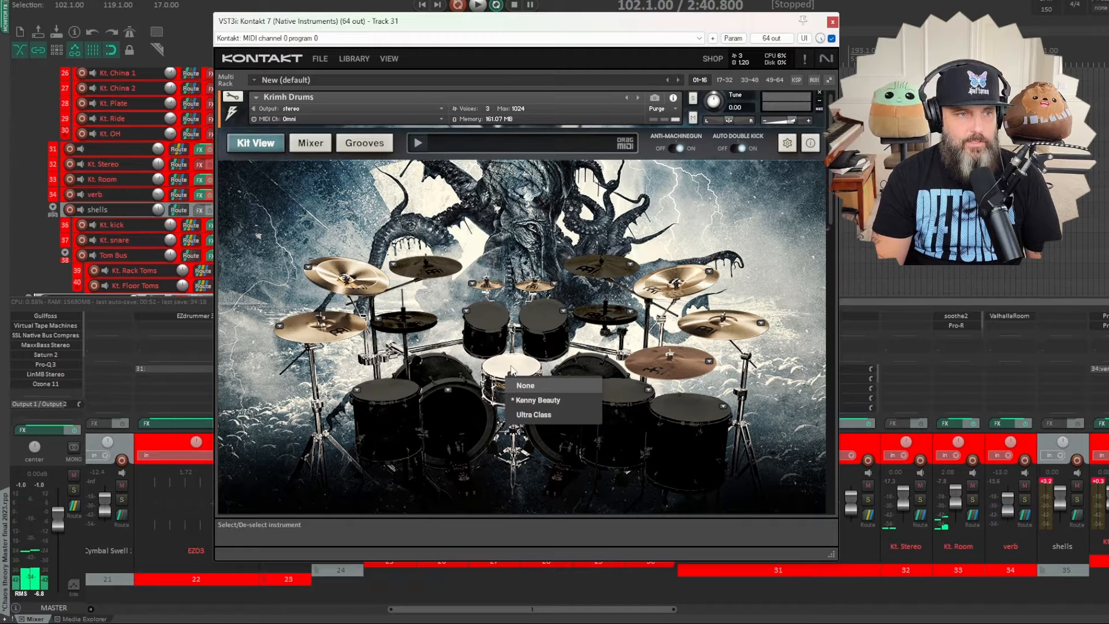
{"action": "left_click", "coordinate": [531, 412]}
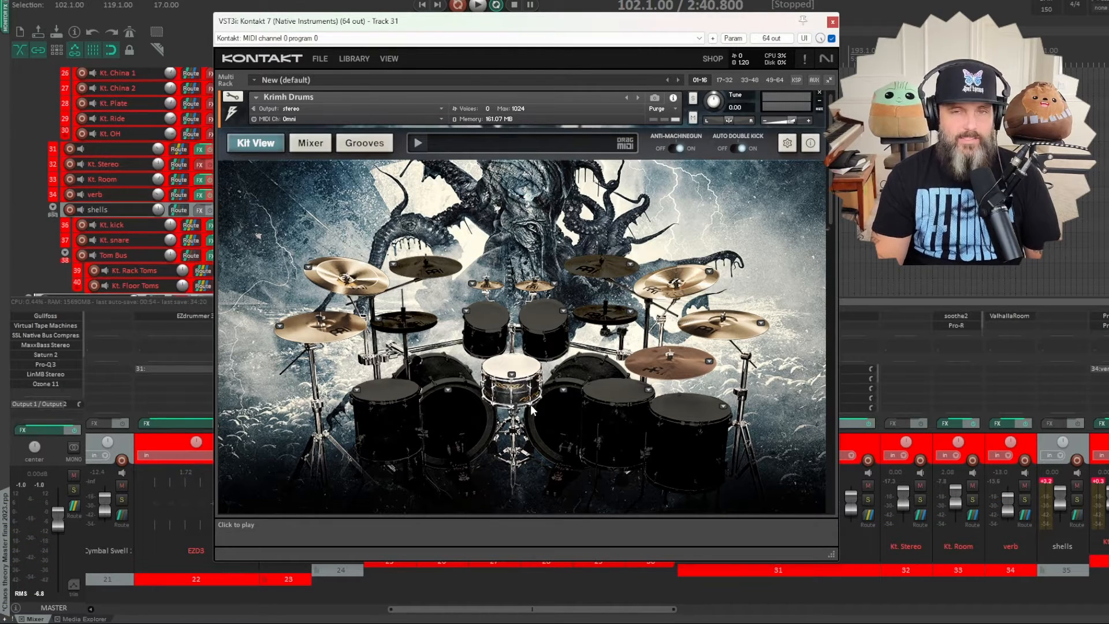
{"action": "left_click", "coordinate": [515, 371]}
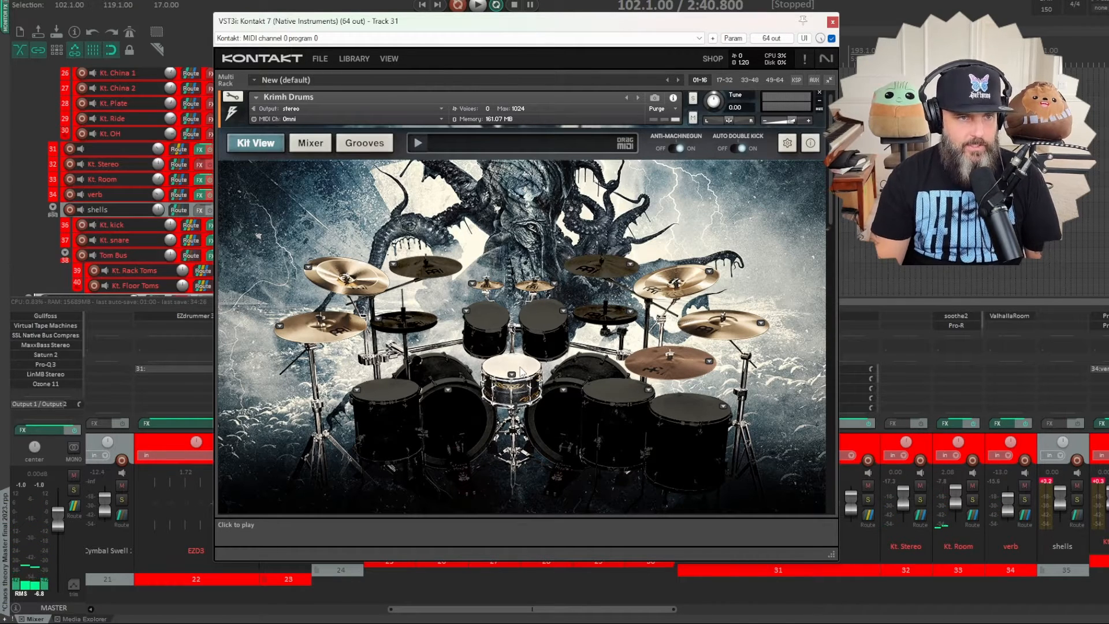
- Check the snare options of the Matt Halpern kit and audition its snare and splash cymbal
{"action": "scroll", "coordinate": [521, 371], "scroll_direction": "down", "scroll_amount": 3}
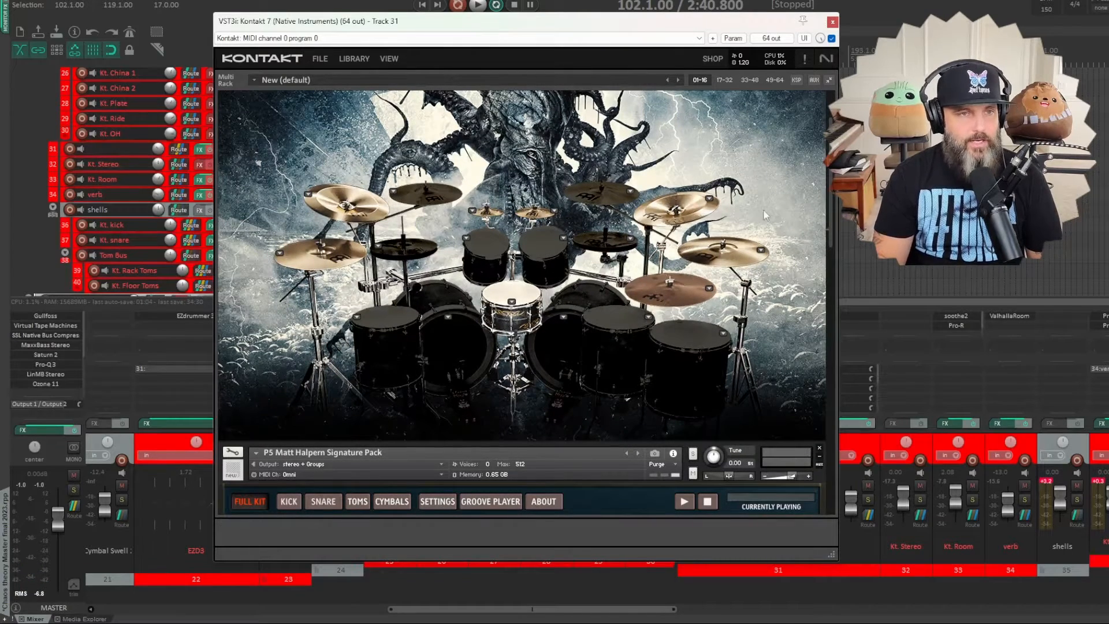
{"action": "left_click_drag", "start_coordinate": [831, 221], "coordinate": [830, 332]}
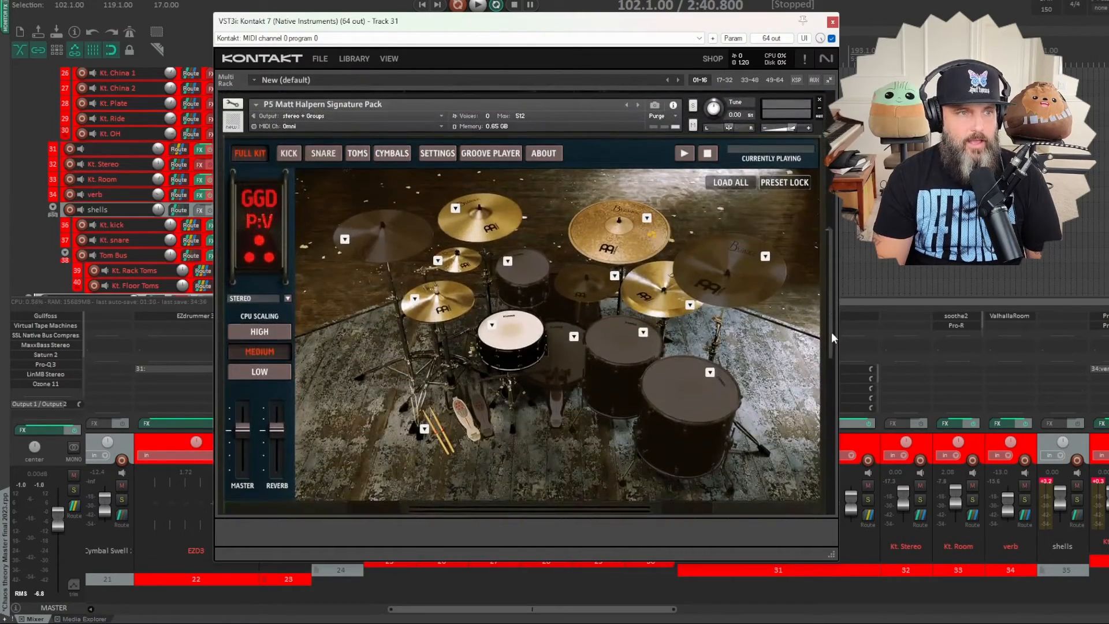
{"action": "left_click", "coordinate": [491, 325]}
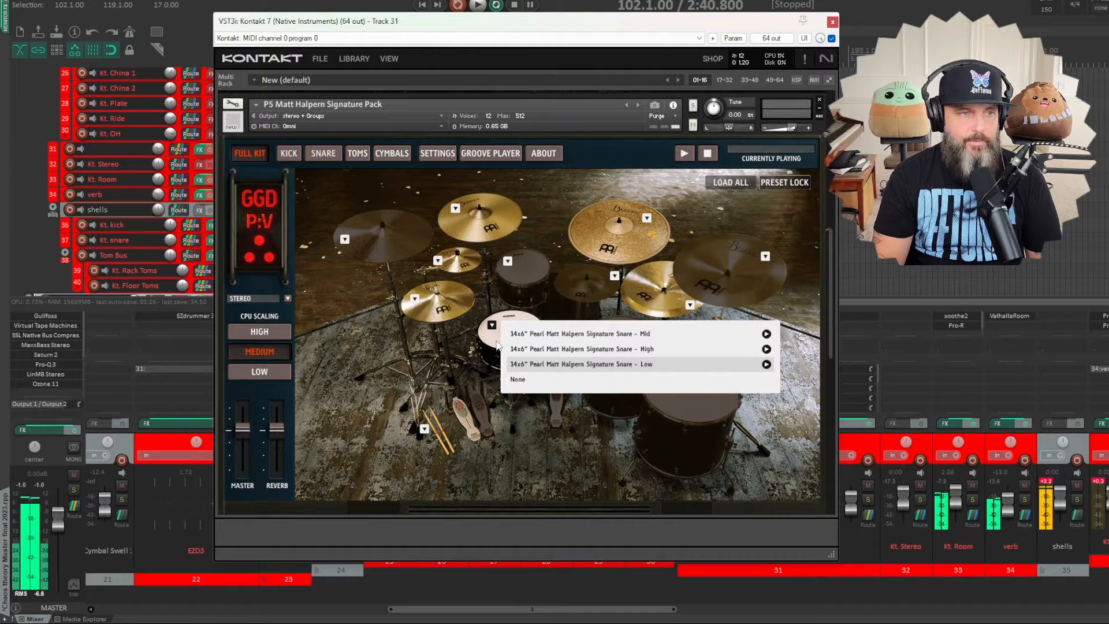
{"action": "left_click", "coordinate": [522, 348]}
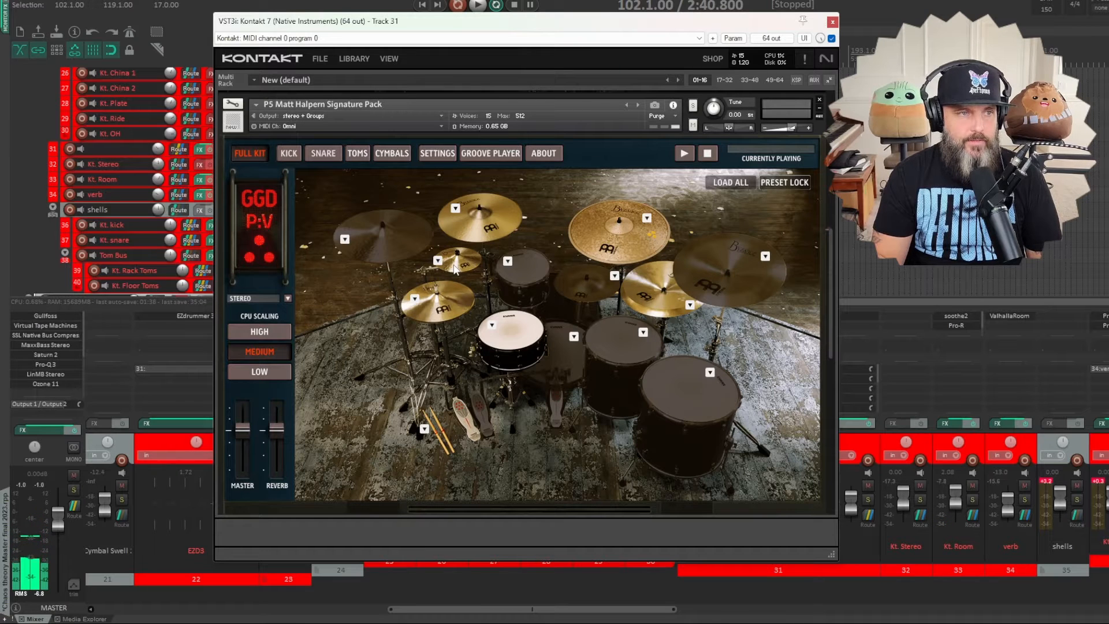
{"action": "left_click", "coordinate": [465, 266]}
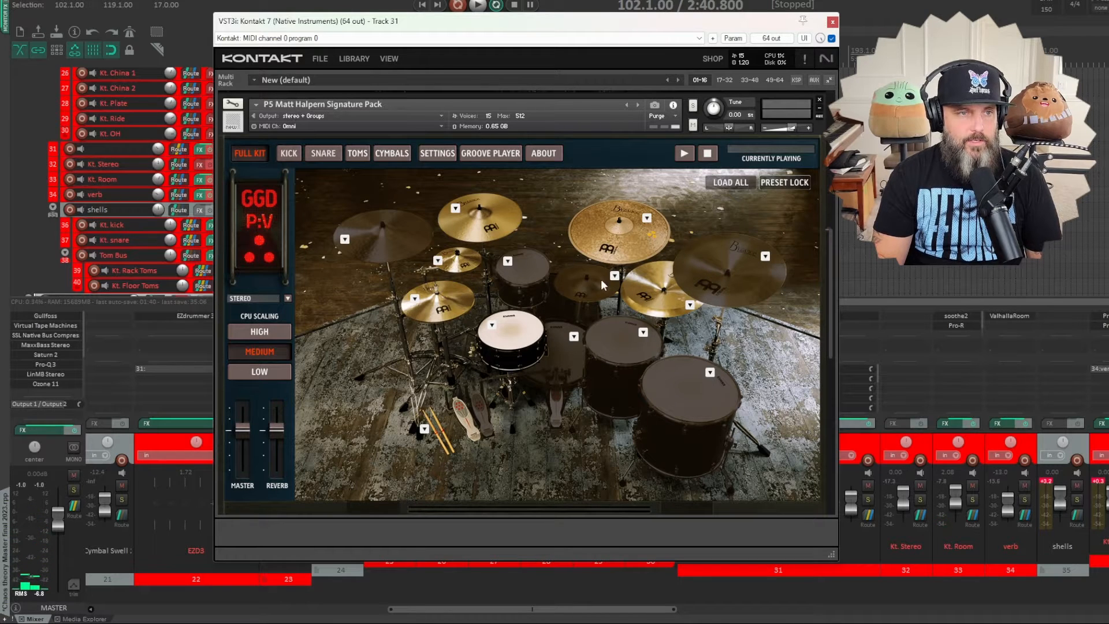
- Check the instrument options of the 10" splash and the 18" crash cymbal in the Matt Halpern kit
{"action": "left_click", "coordinate": [438, 261]}
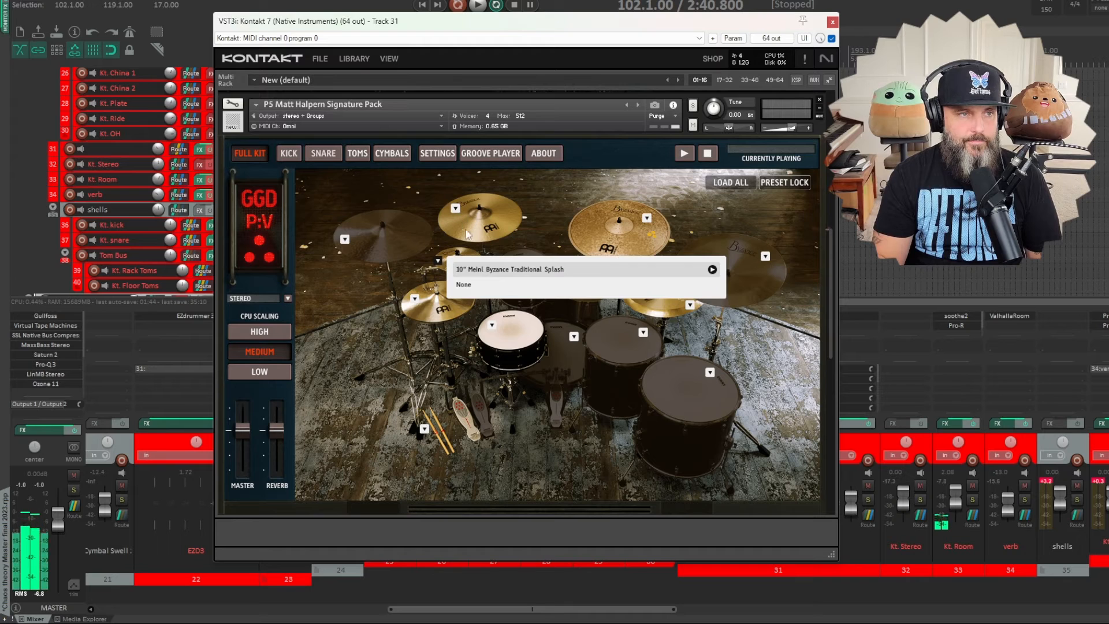
{"action": "left_click", "coordinate": [559, 272]}
{"action": "left_click", "coordinate": [455, 208]}
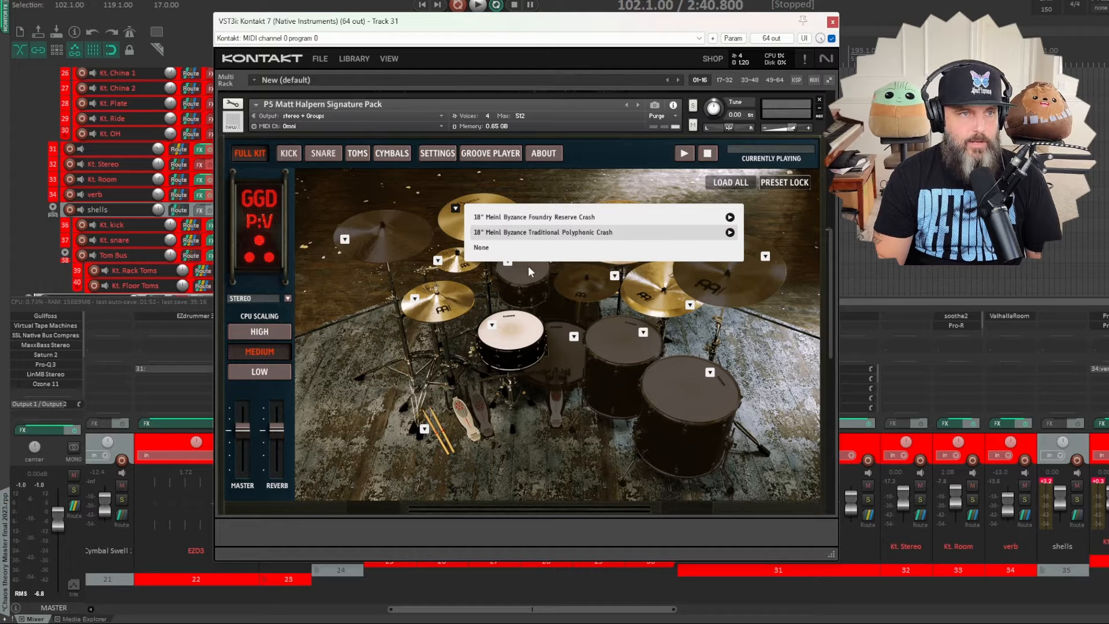
{"action": "left_click", "coordinate": [548, 285]}
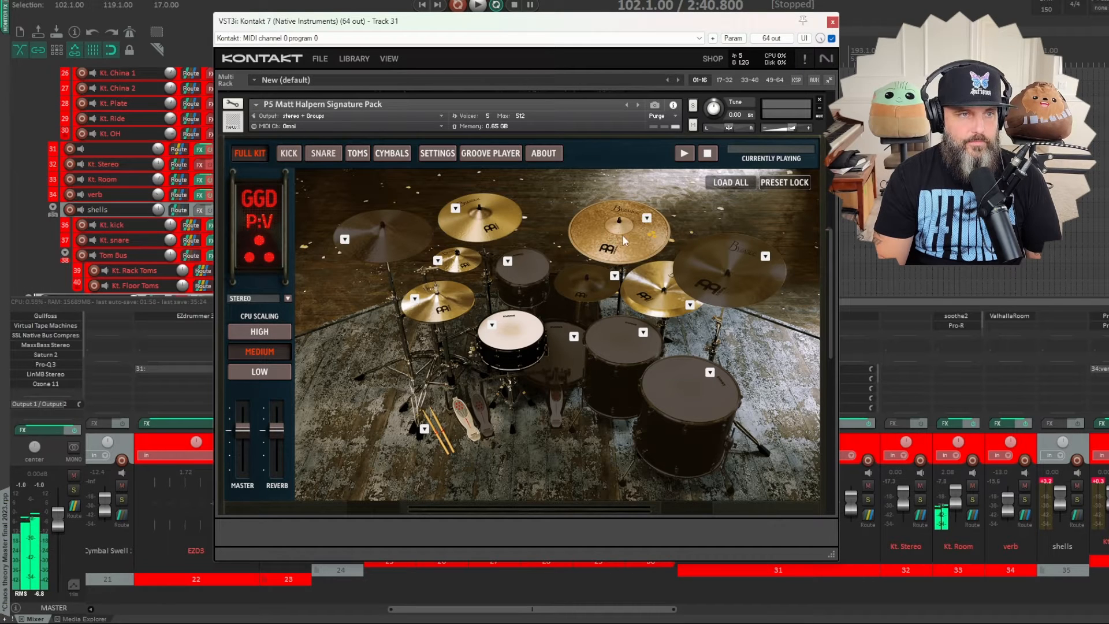
- Check the instrument options of the Double Down crash ride and the Double Down stack in the Matt Halpern kit
{"action": "left_click", "coordinate": [651, 217]}
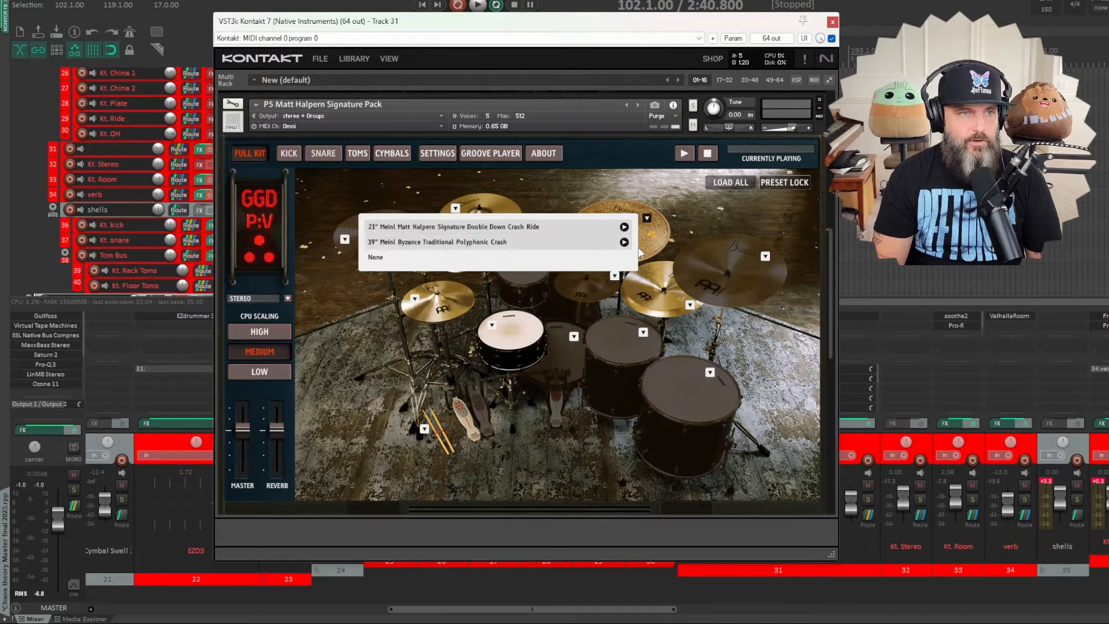
{"action": "left_click", "coordinate": [556, 228]}
{"action": "left_click", "coordinate": [689, 304]}
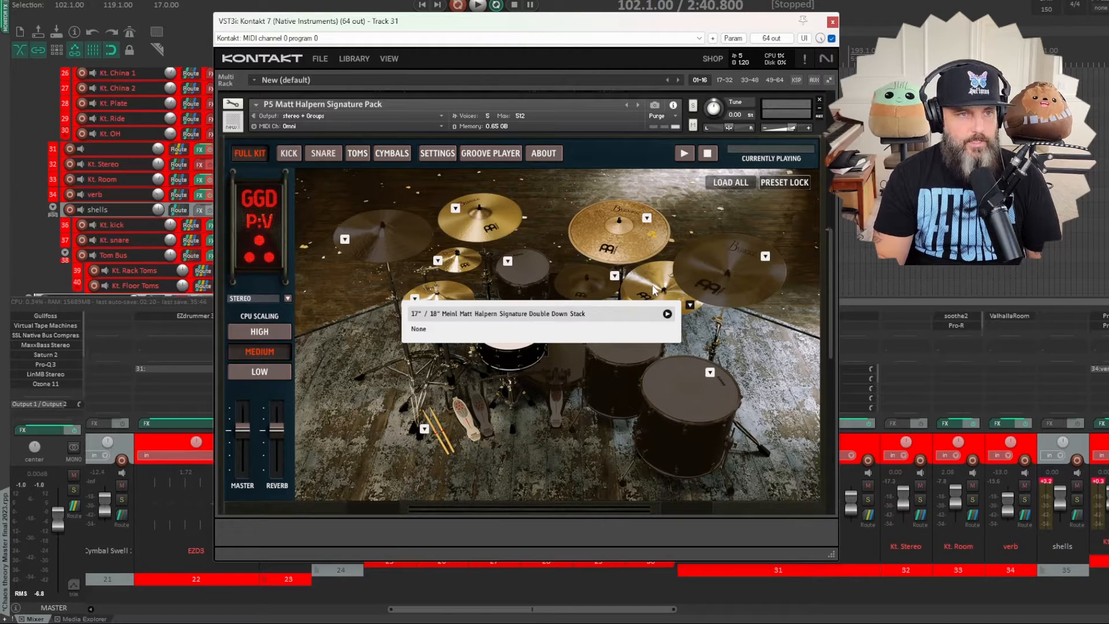
{"action": "left_click", "coordinate": [593, 313]}
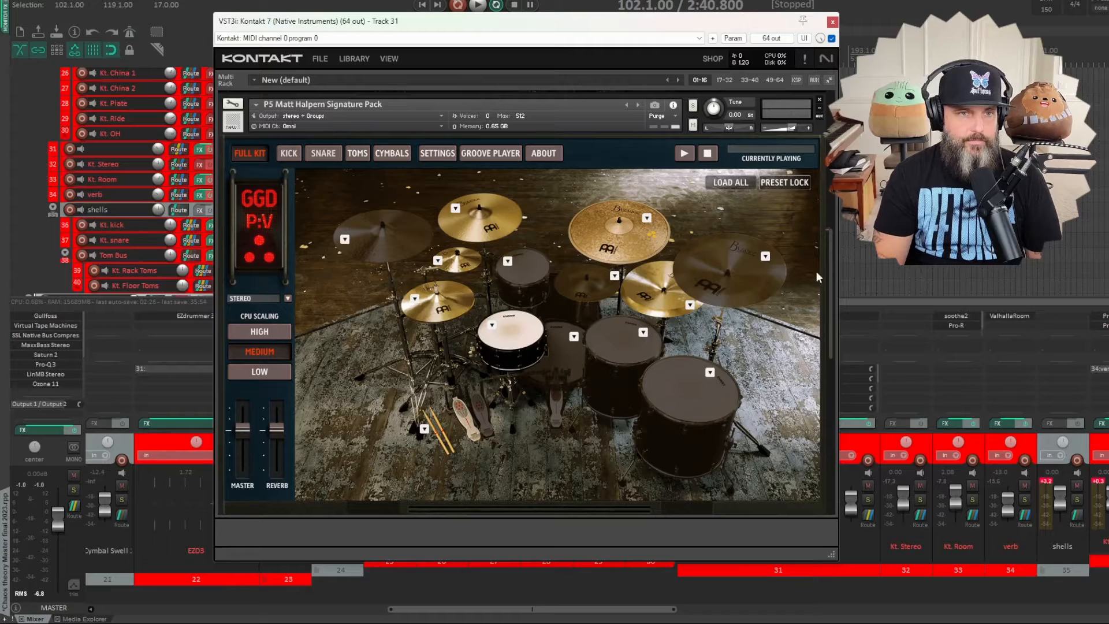
- Audition both kick drums of the Gojira - Mario Duplantier kit and check the kick's load options
{"action": "left_click_drag", "start_coordinate": [829, 264], "coordinate": [835, 402]}
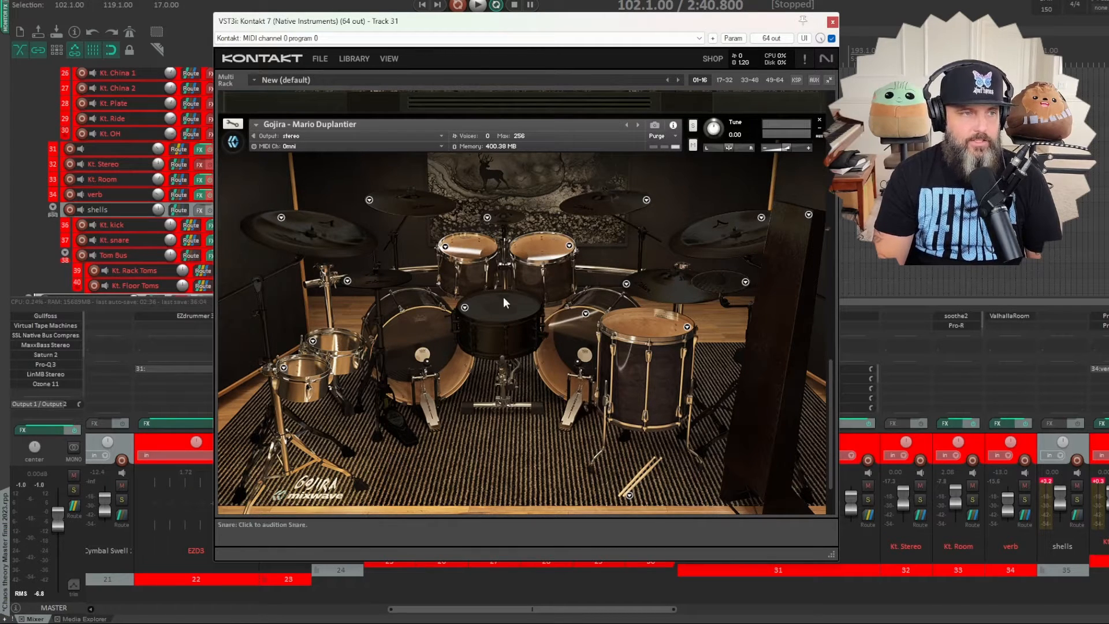
{"action": "left_click", "coordinate": [430, 335]}
{"action": "left_click", "coordinate": [429, 331]}
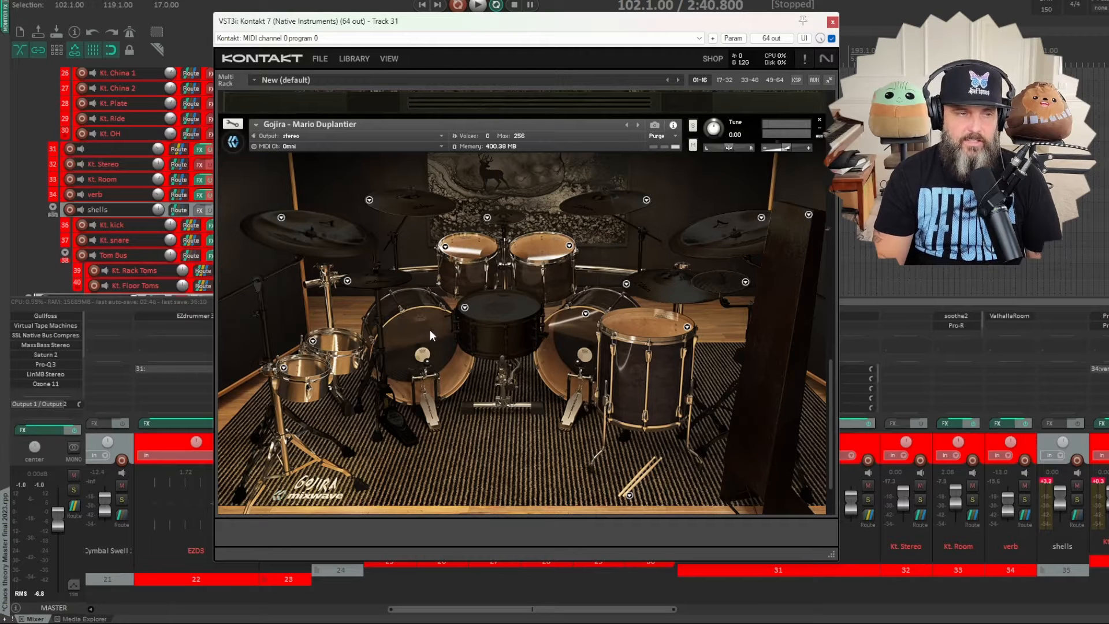
{"action": "left_click", "coordinate": [586, 313]}
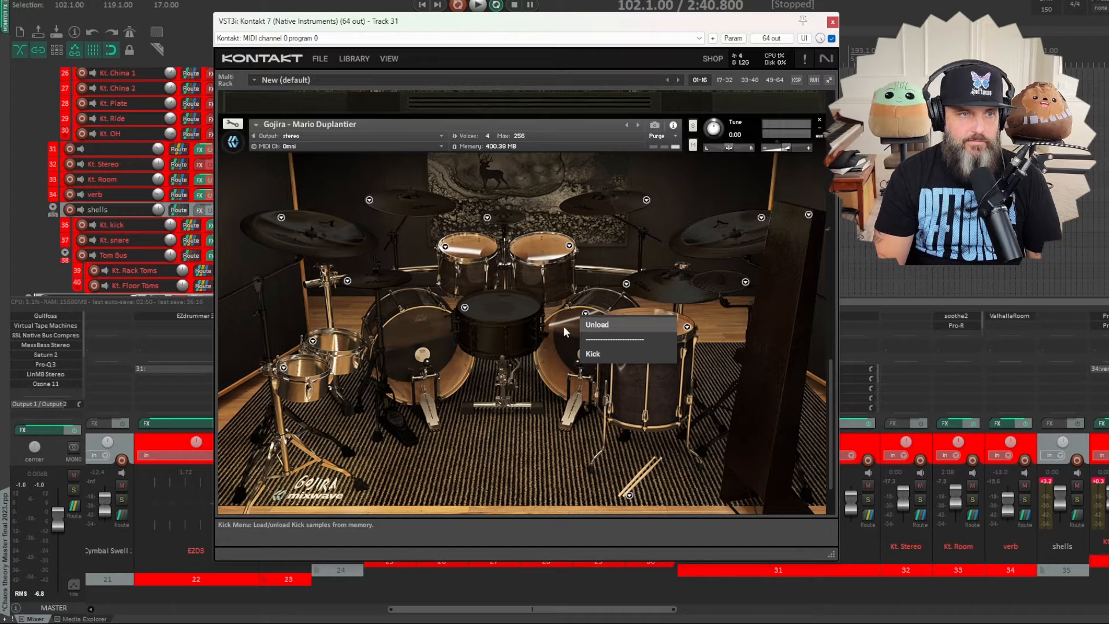
{"action": "left_click", "coordinate": [574, 344]}
{"action": "left_click", "coordinate": [567, 345]}
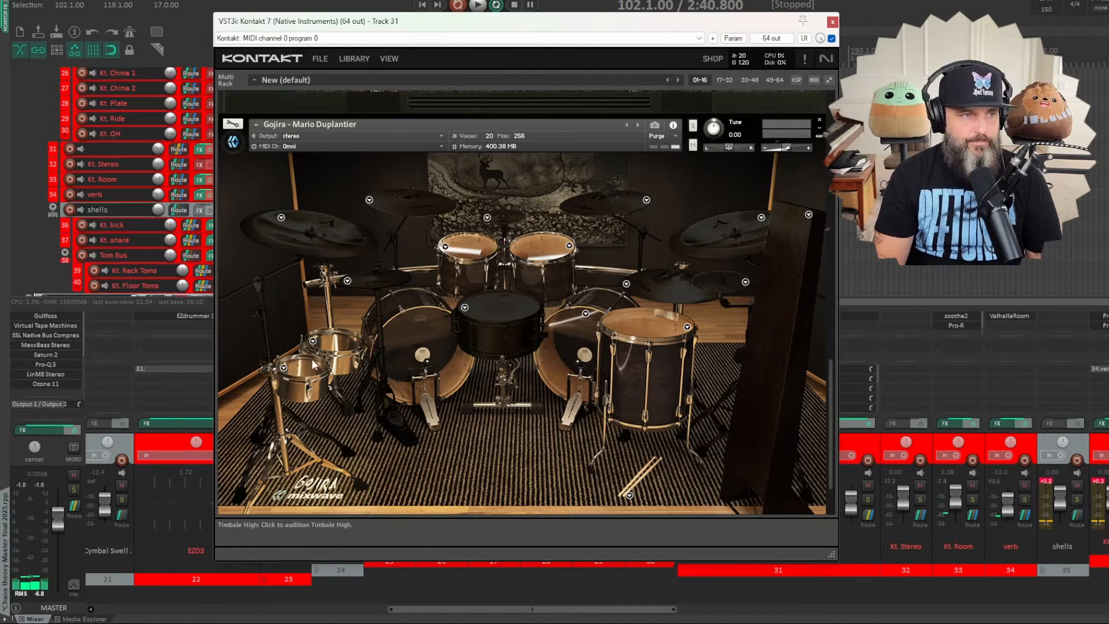
- Check the high timbale's load options in the Gojira kit and audition the timbales
{"action": "left_click", "coordinate": [285, 366]}
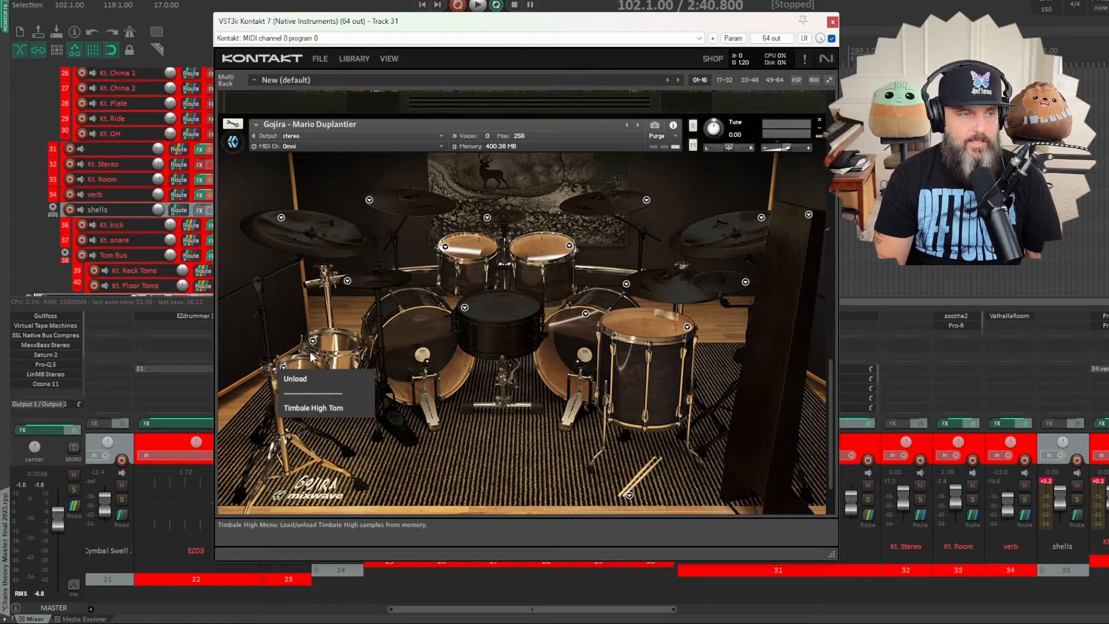
{"action": "left_click", "coordinate": [306, 366]}
{"action": "left_click", "coordinate": [308, 368]}
{"action": "left_click", "coordinate": [308, 367]}
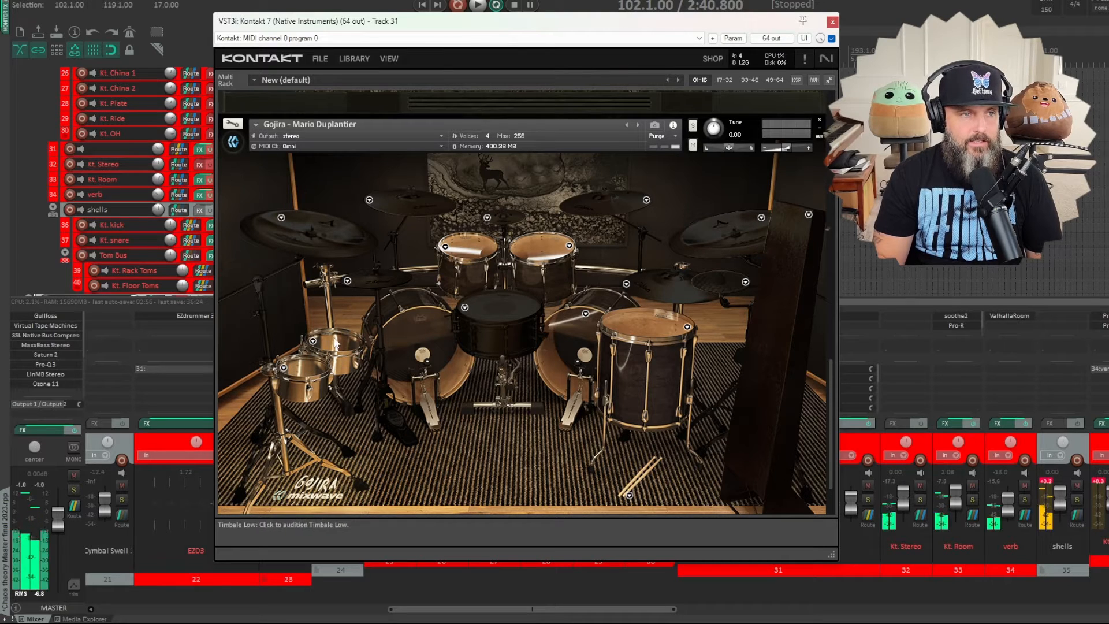
- Audition both rack toms of the Gojira kit and check the load options of Rack Tom 1
{"action": "left_click", "coordinate": [480, 246]}
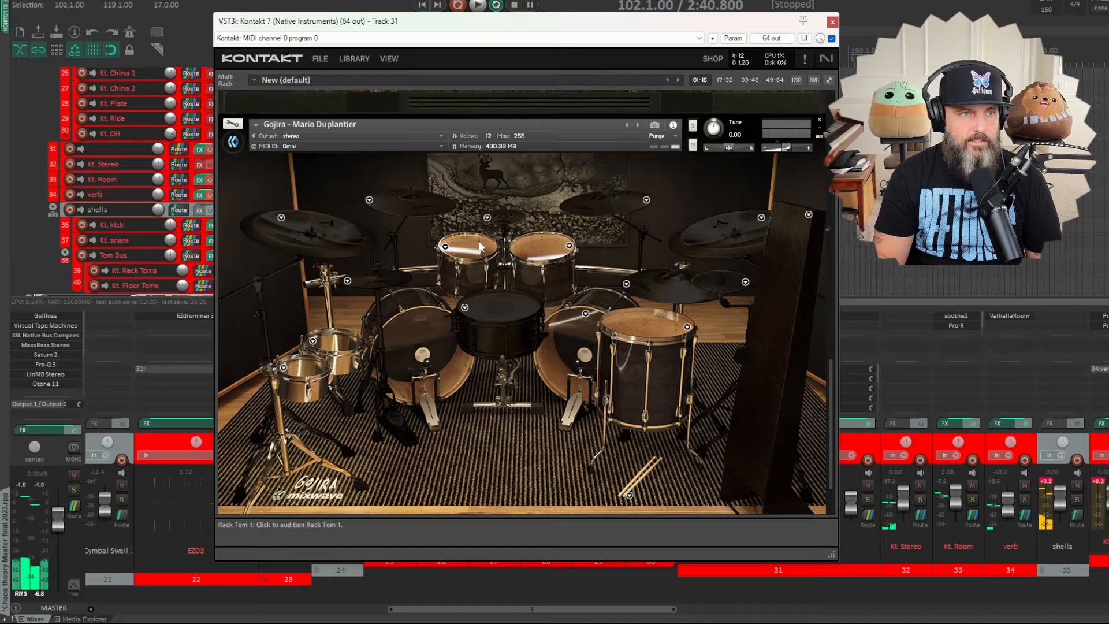
{"action": "left_click", "coordinate": [480, 247]}
{"action": "left_click", "coordinate": [445, 246]}
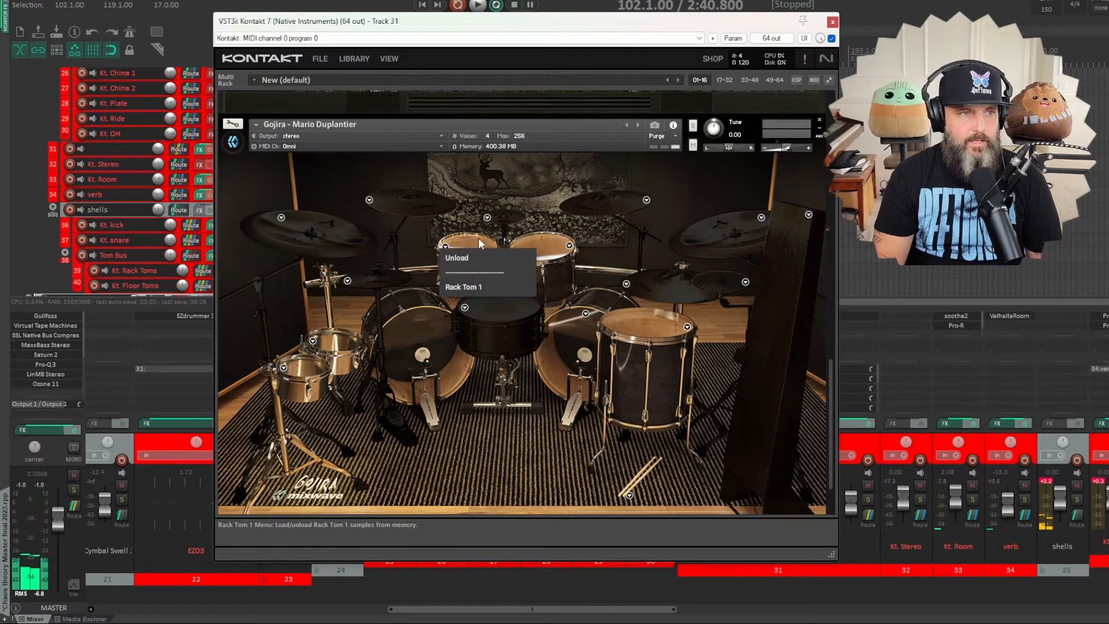
{"action": "left_click", "coordinate": [540, 237]}
{"action": "left_click", "coordinate": [555, 240]}
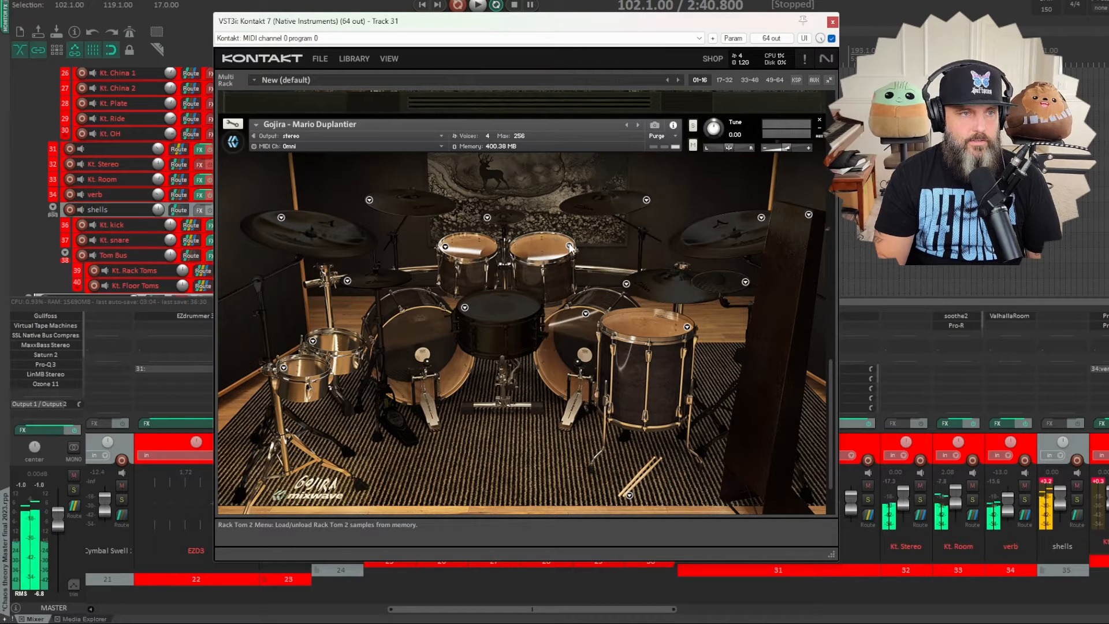
- Audition the Gojira kit's floor tom, Rack Tom 2 and low timbale in turn
{"action": "left_click", "coordinate": [681, 326]}
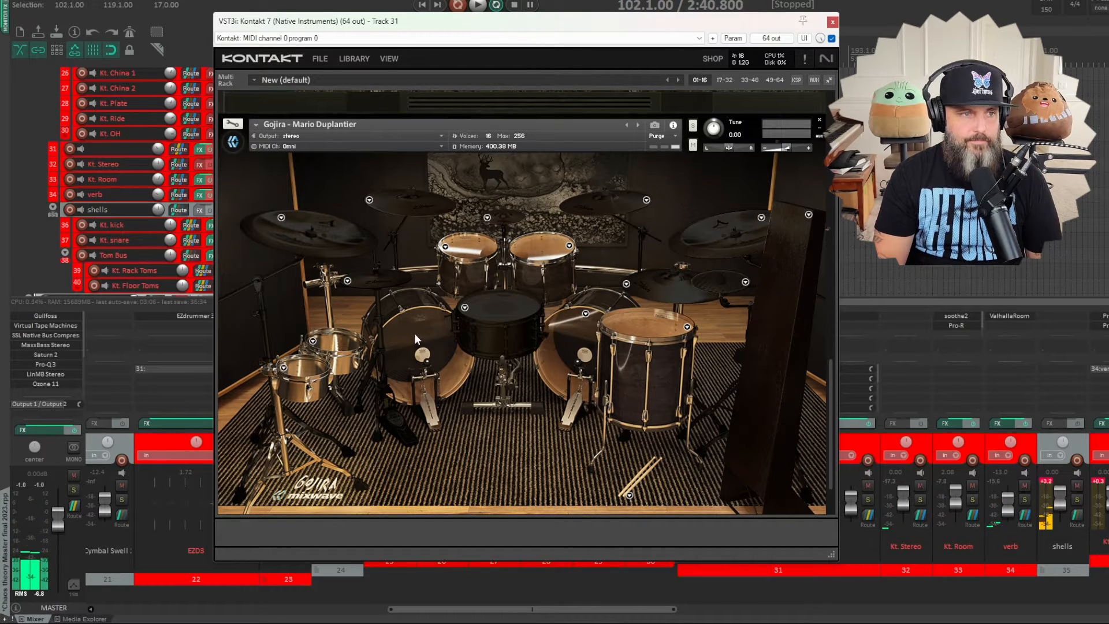
{"action": "left_click", "coordinate": [538, 243]}
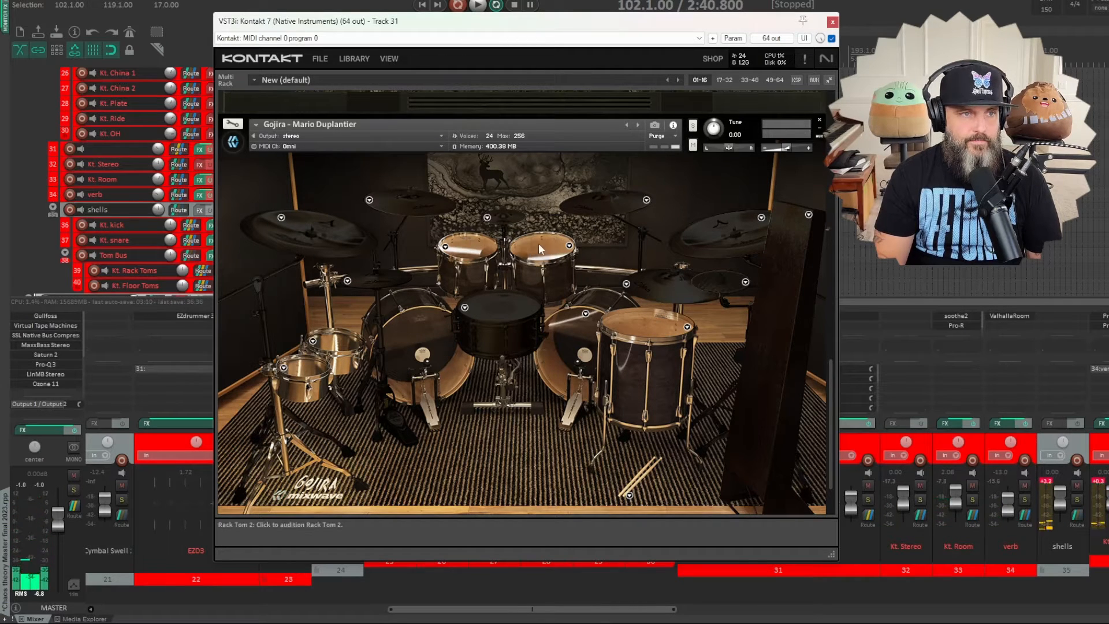
{"action": "left_click", "coordinate": [629, 317]}
{"action": "left_click", "coordinate": [350, 345]}
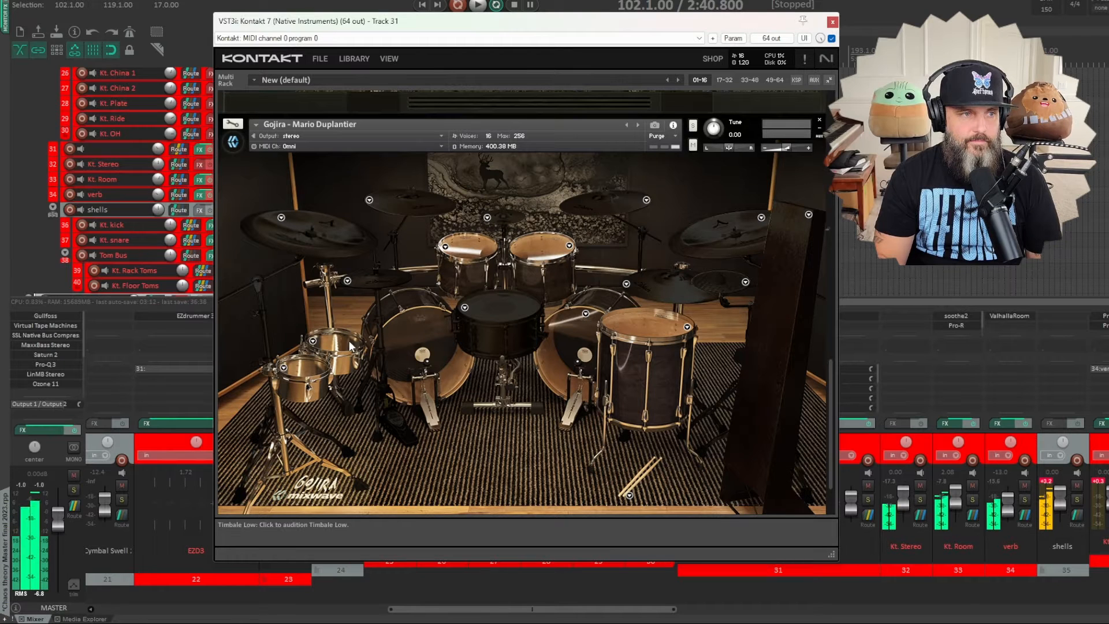
{"action": "left_click", "coordinate": [350, 345]}
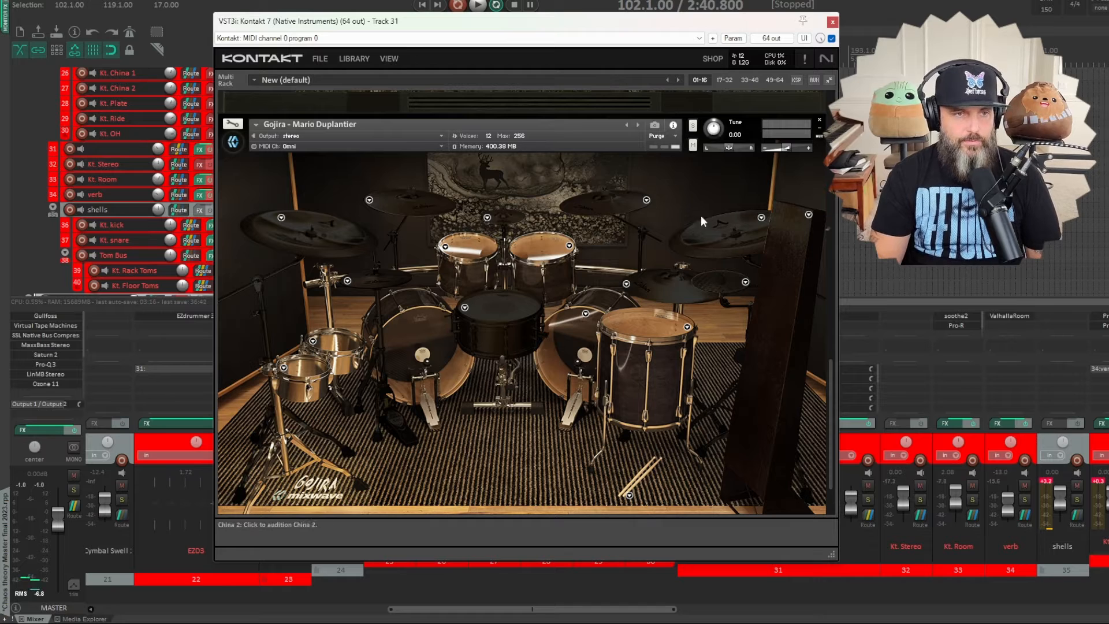
- Close Kontakt and play the breakdown with the Kt. snare track soloed
{"action": "left_click", "coordinate": [832, 22]}
{"action": "key", "text": "space"}
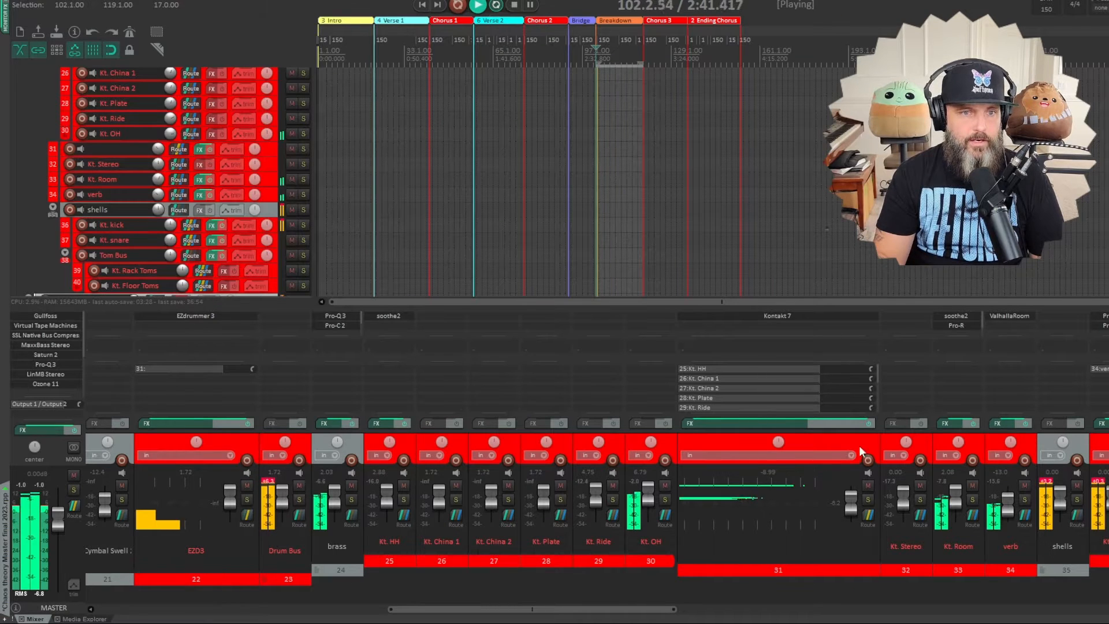
{"action": "left_click_drag", "start_coordinate": [638, 610], "coordinate": [761, 607]}
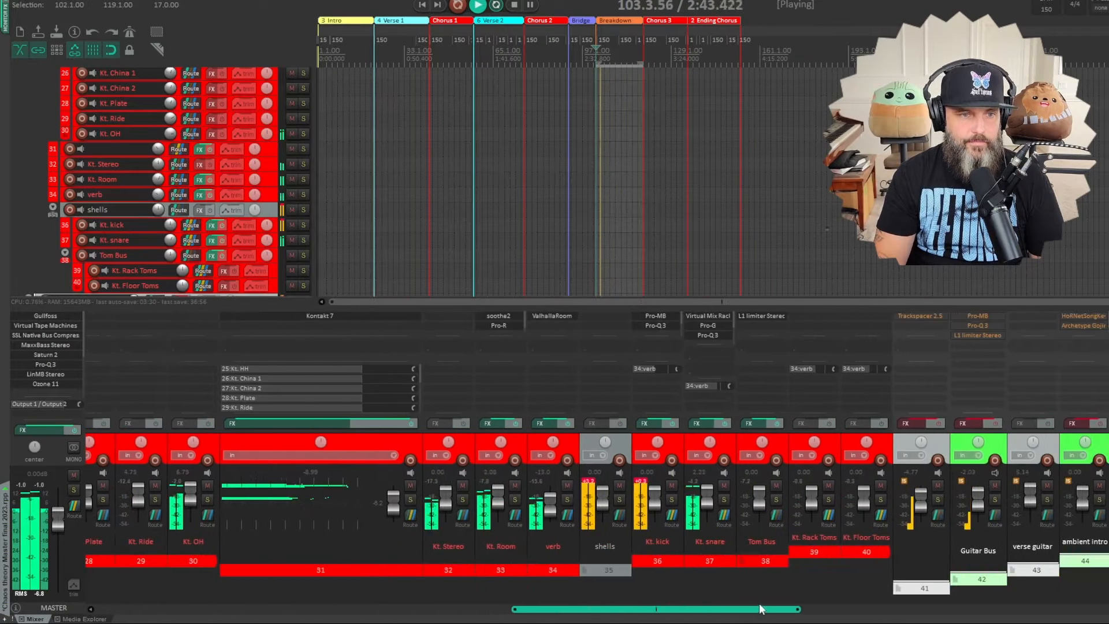
{"action": "left_click", "coordinate": [724, 500]}
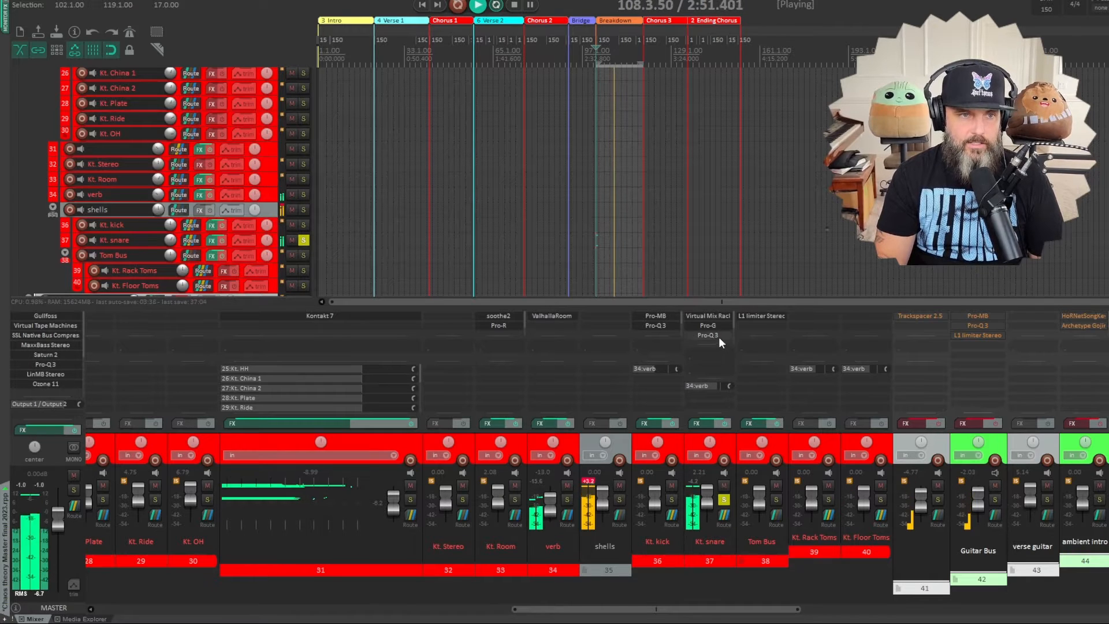
- Review the first Virtual Mix Rack and the Pro-G gate in the Kt. snare track's effects
{"action": "left_click", "coordinate": [714, 317]}
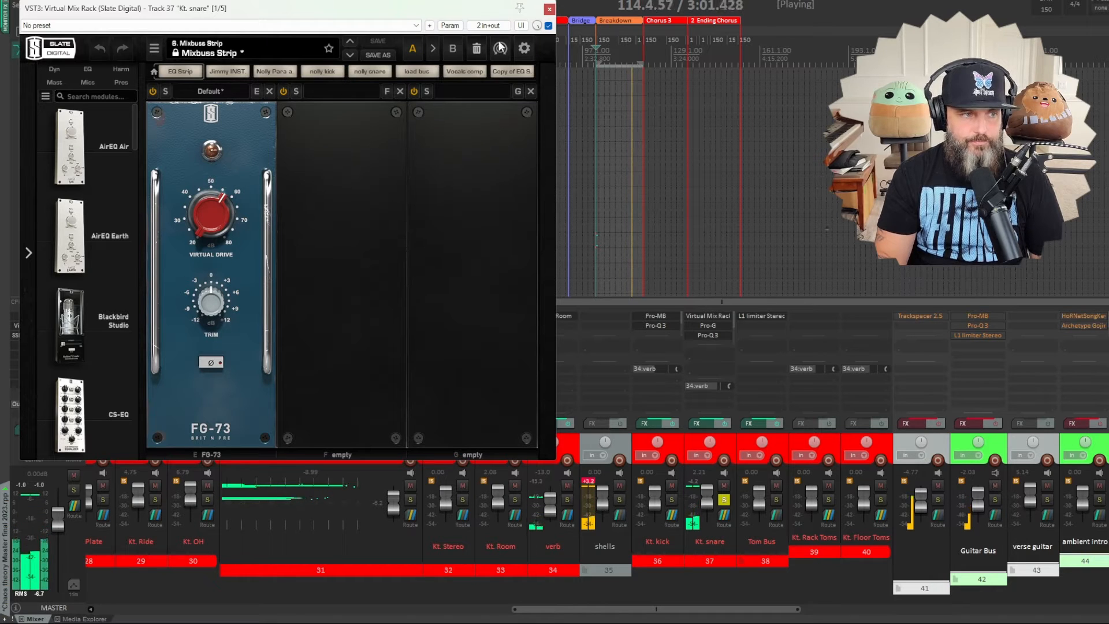
{"action": "left_click", "coordinate": [549, 9]}
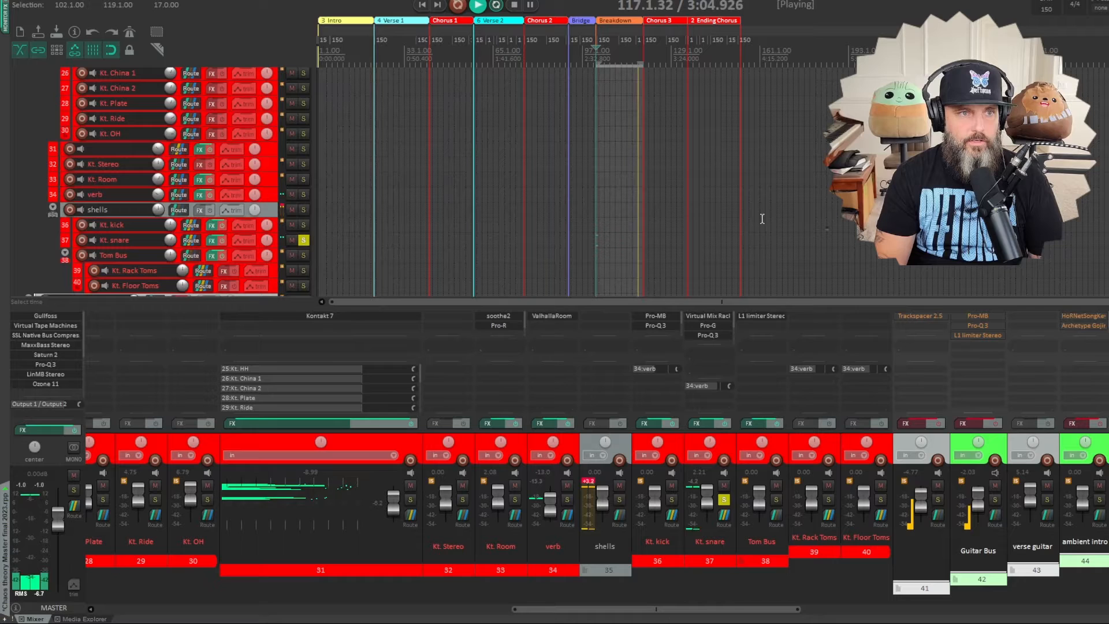
{"action": "left_click", "coordinate": [712, 325]}
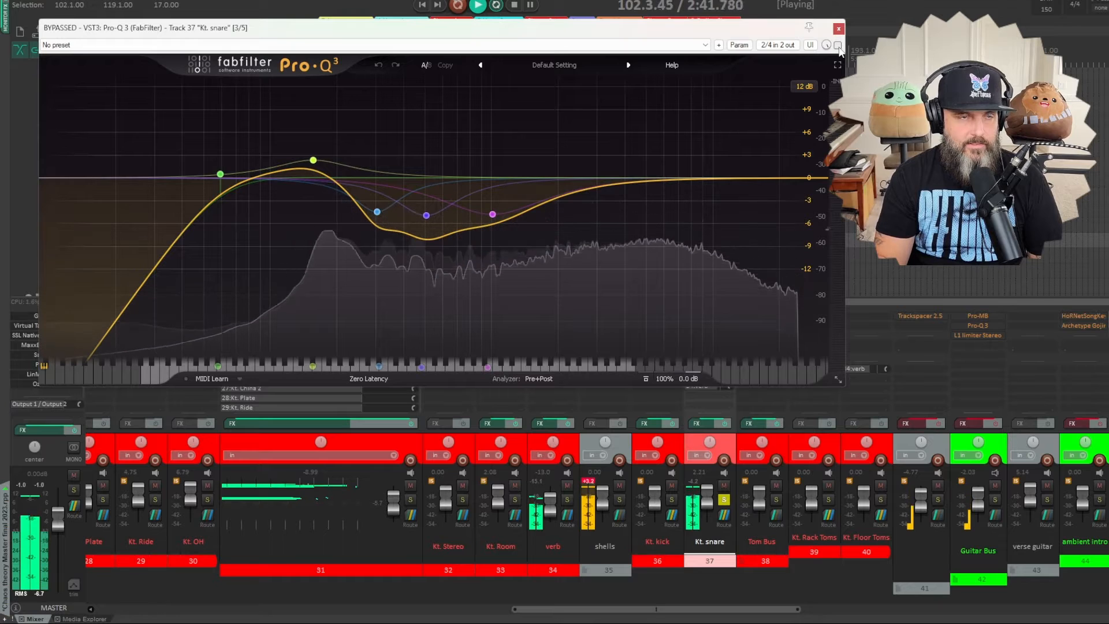
- Compare the soloed snare with Pro-Q 3 bypassed and enabled, leave it enabled and close its window
{"action": "left_click", "coordinate": [838, 45]}
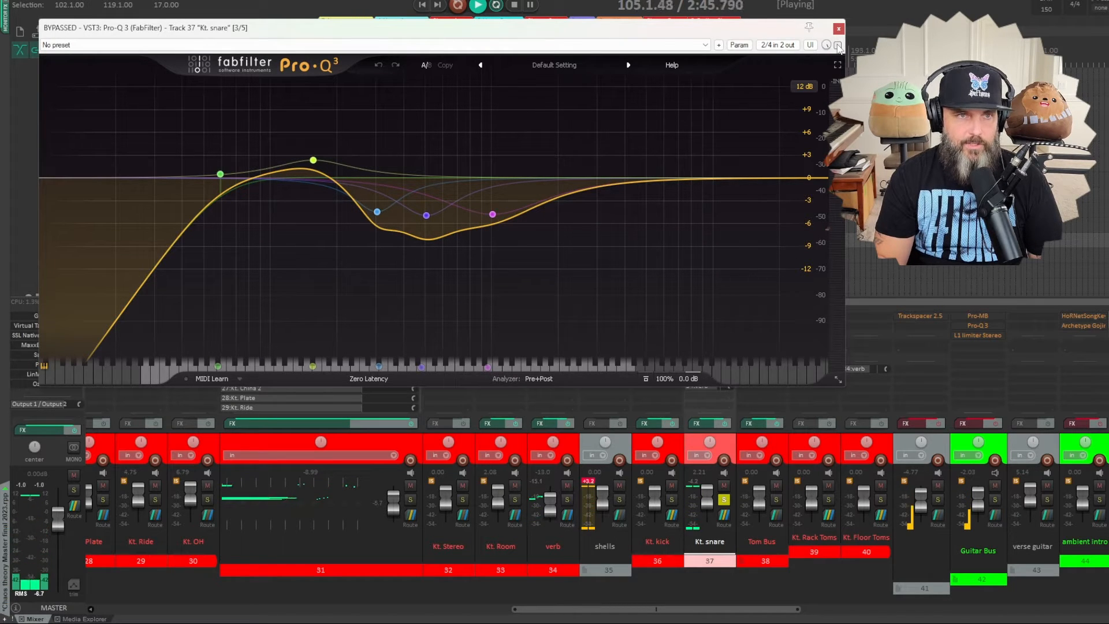
{"action": "left_click", "coordinate": [838, 45]}
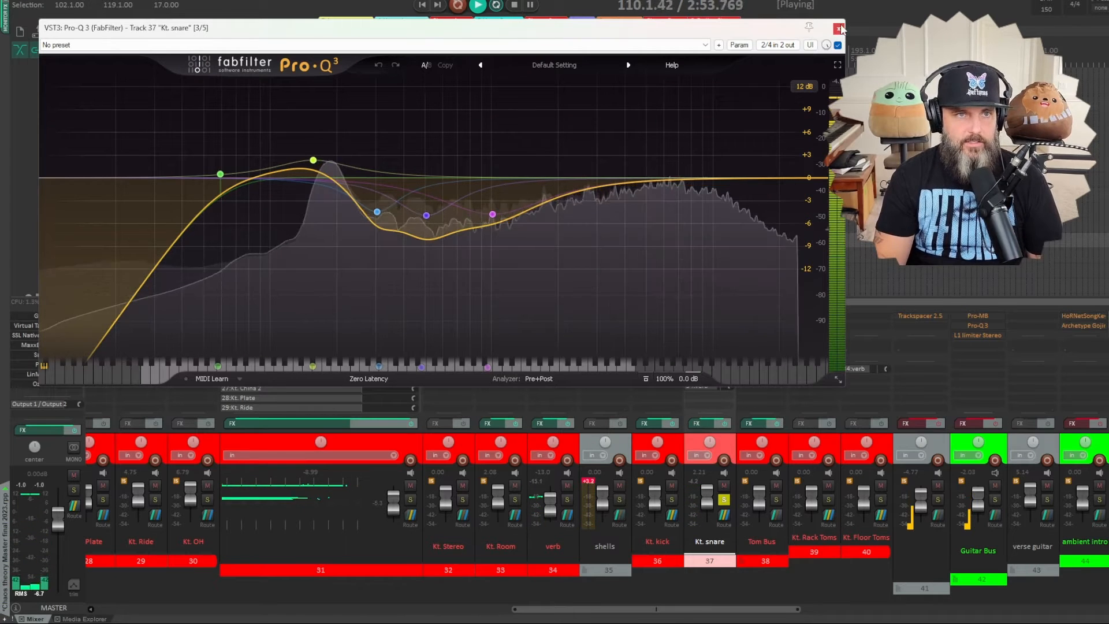
{"action": "mouse_move", "coordinate": [319, 167]}
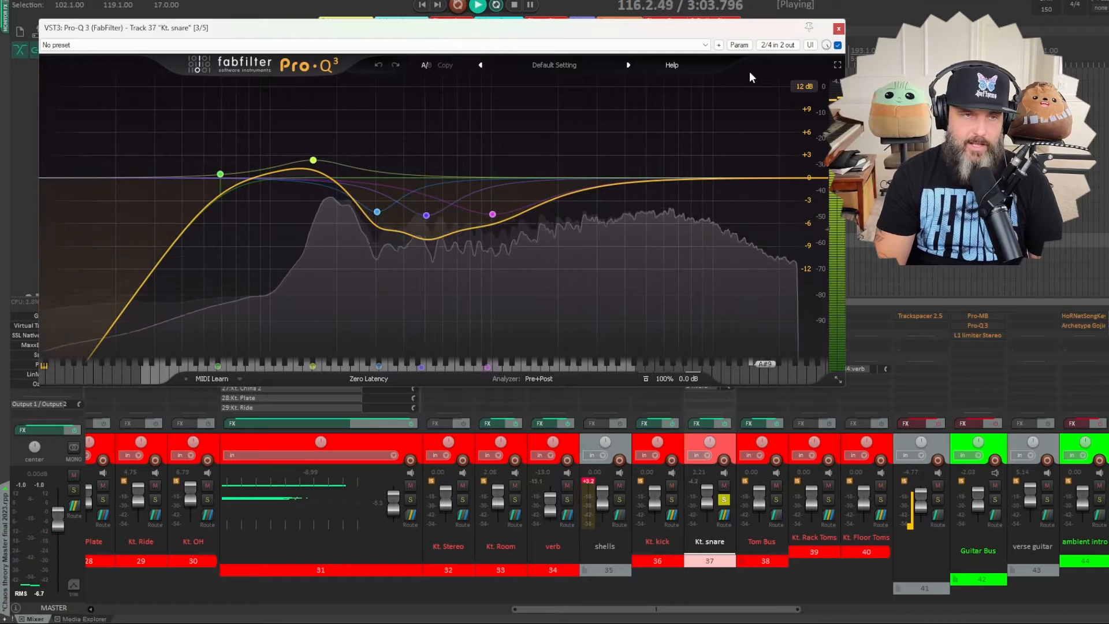
{"action": "left_click", "coordinate": [837, 44]}
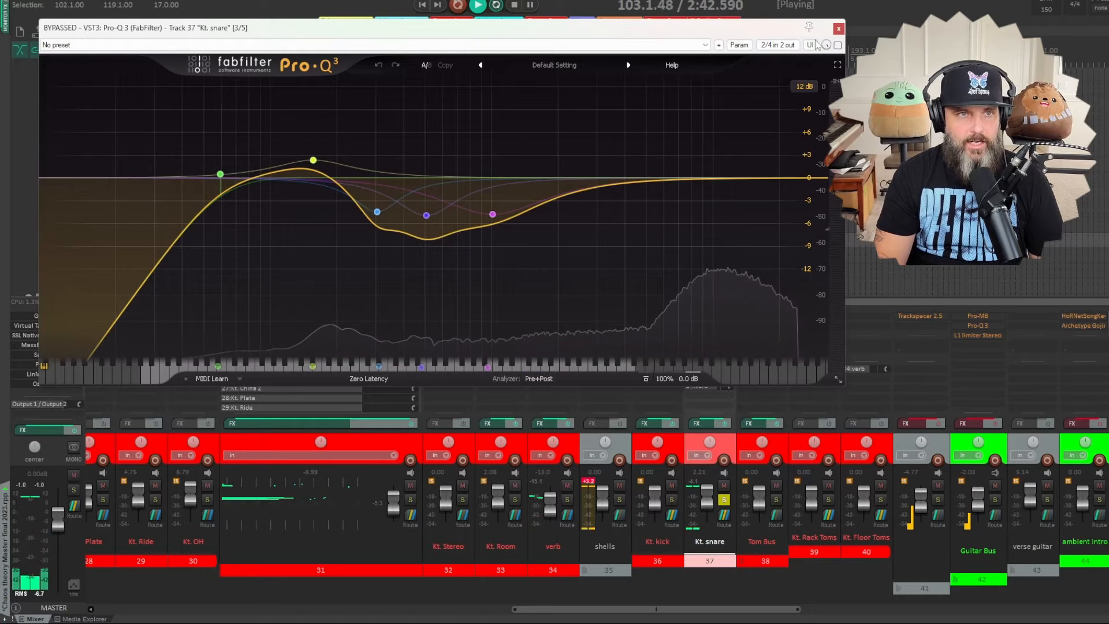
{"action": "left_click", "coordinate": [838, 45]}
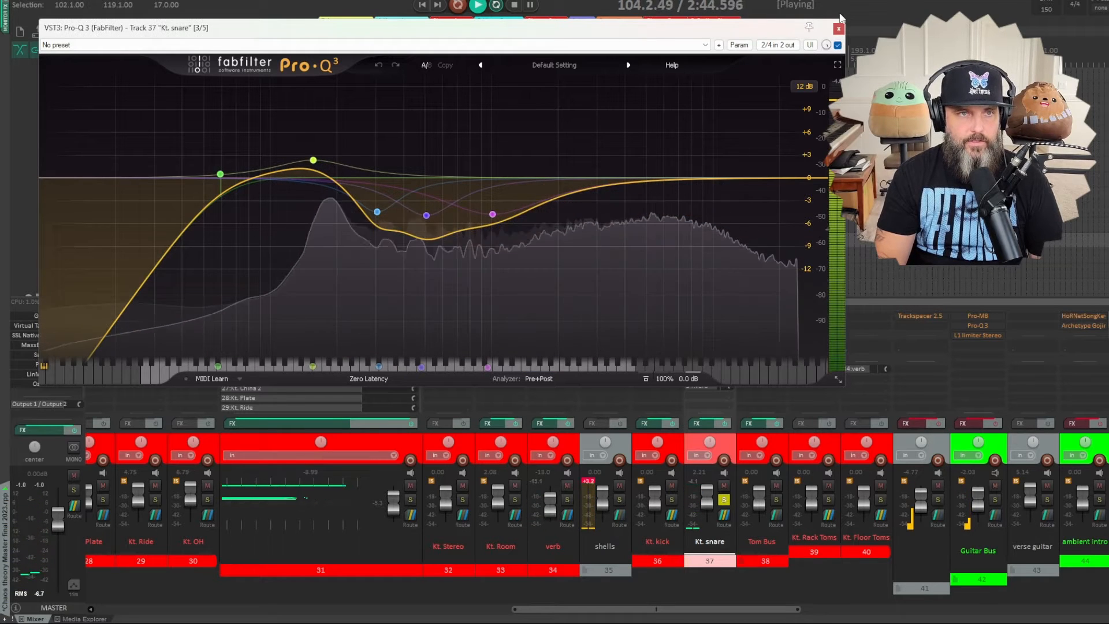
{"action": "left_click", "coordinate": [839, 29]}
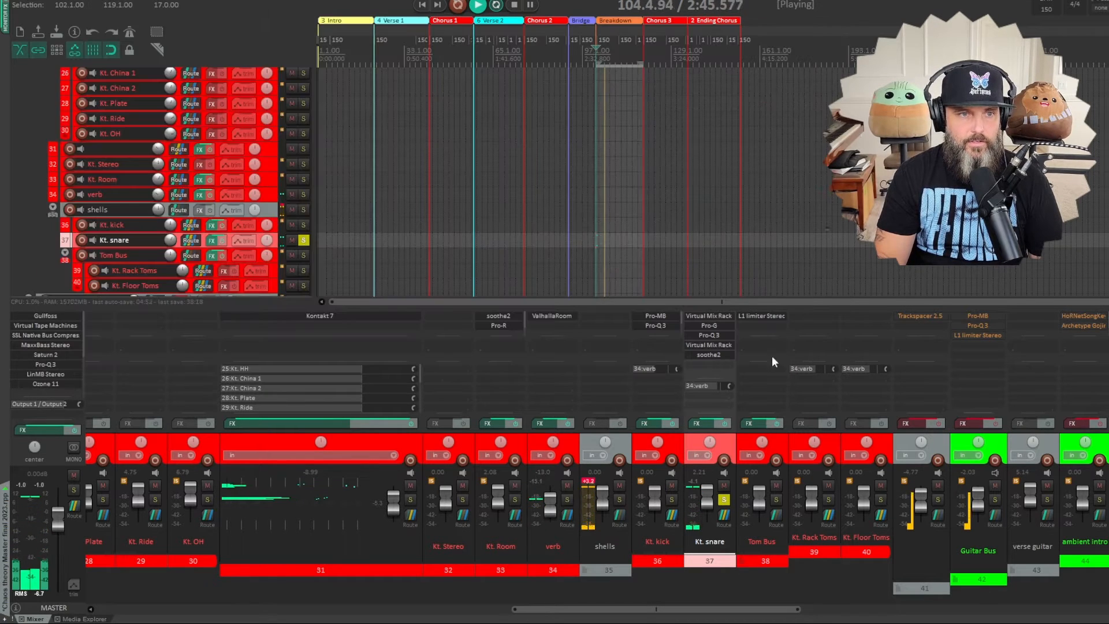
- In the Kt. snare track's second Virtual Mix Rack, lower the CS-Lift High Lift to 0.00 for comparison, then raise it well past the middle
{"action": "left_click", "coordinate": [709, 346]}
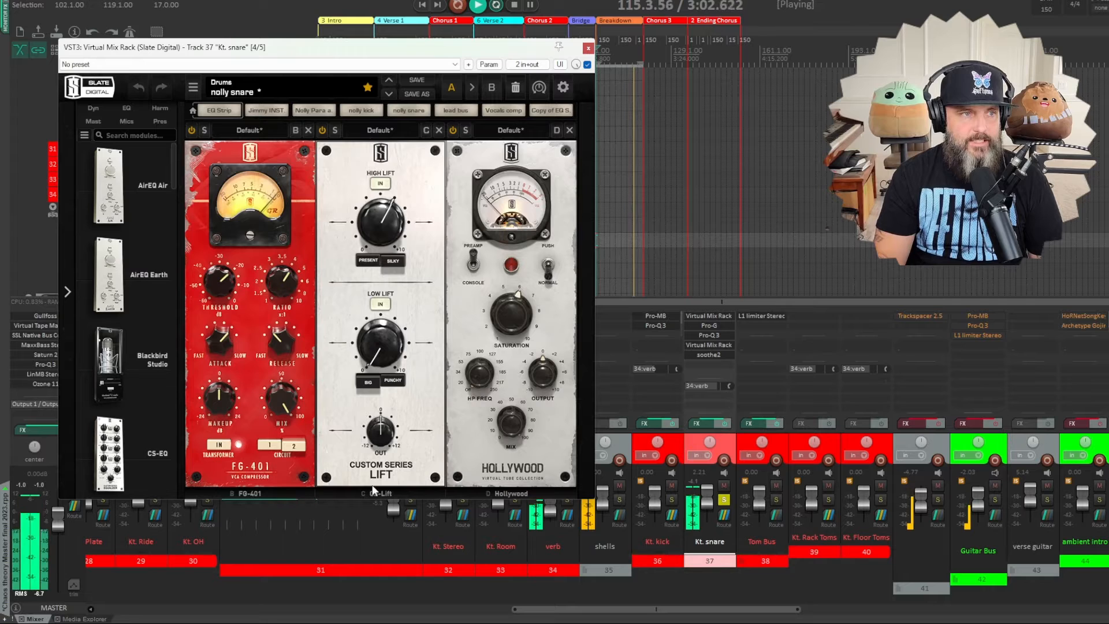
{"action": "left_click_drag", "start_coordinate": [381, 220], "coordinate": [429, 392]}
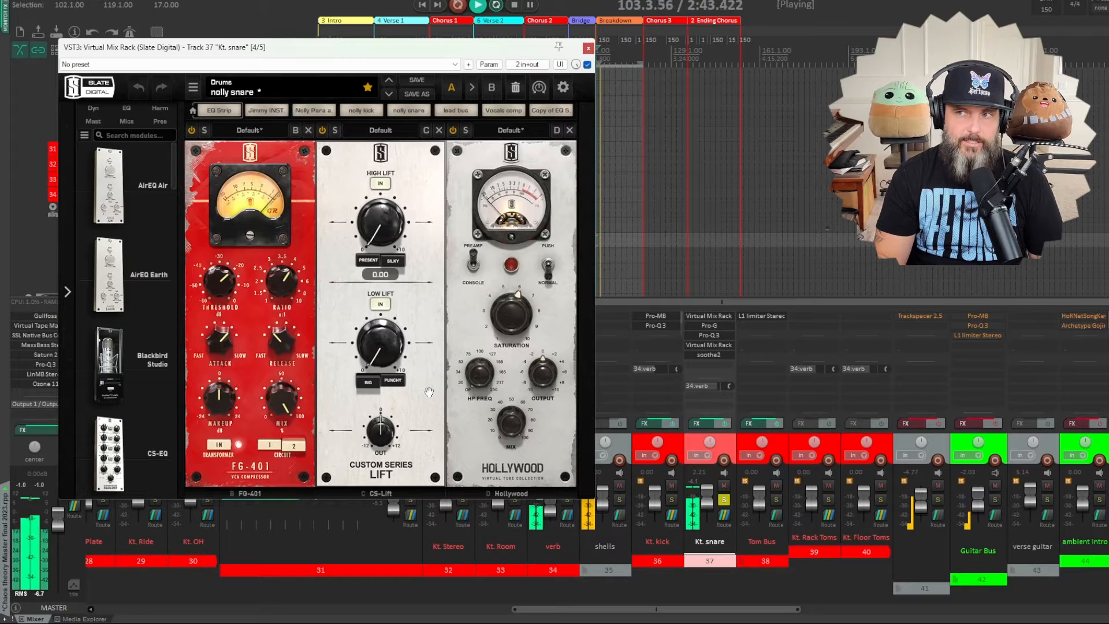
{"action": "left_click_drag", "start_coordinate": [429, 392], "coordinate": [424, 360]}
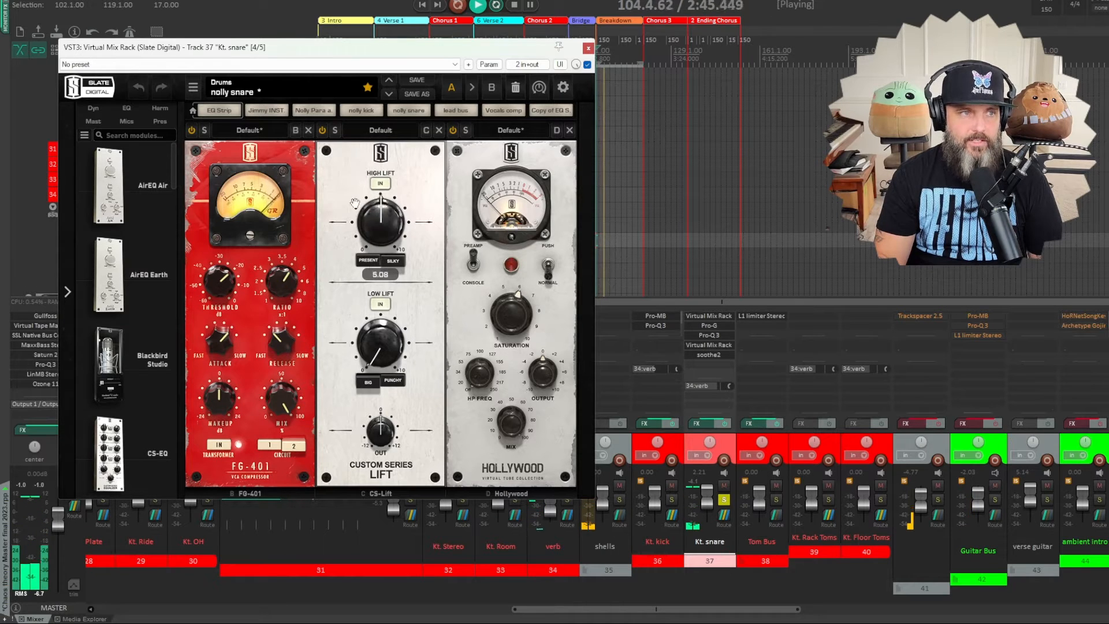
{"action": "left_click_drag", "start_coordinate": [354, 204], "coordinate": [354, 172]}
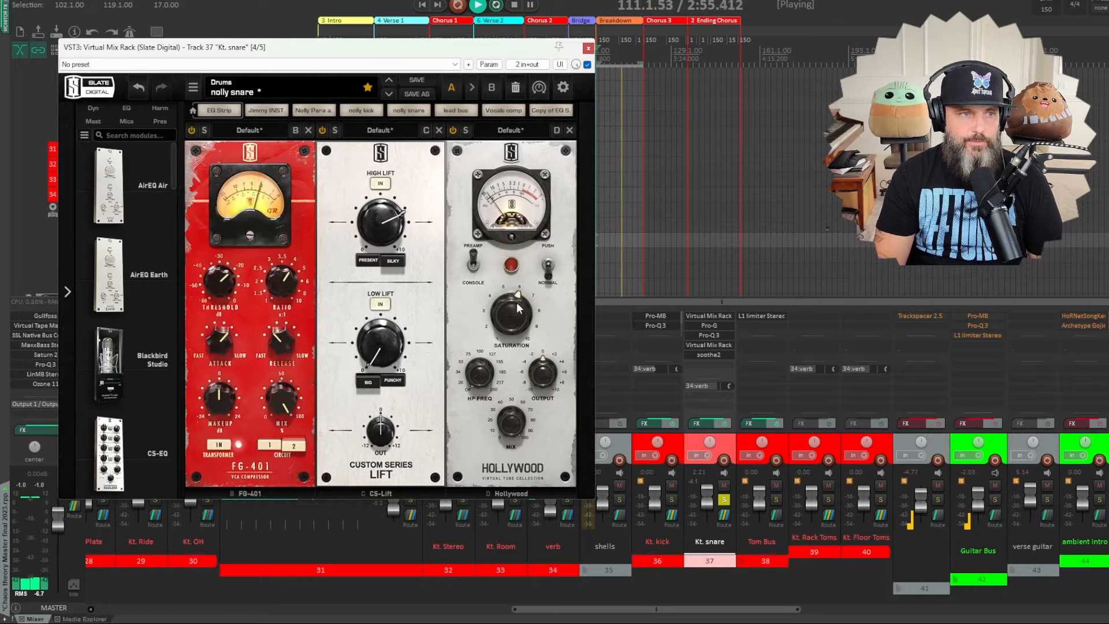
- Lower the Hollywood module's Saturation to 1.00 for comparison, then raise it again
{"action": "left_click_drag", "start_coordinate": [511, 306], "coordinate": [518, 359]}
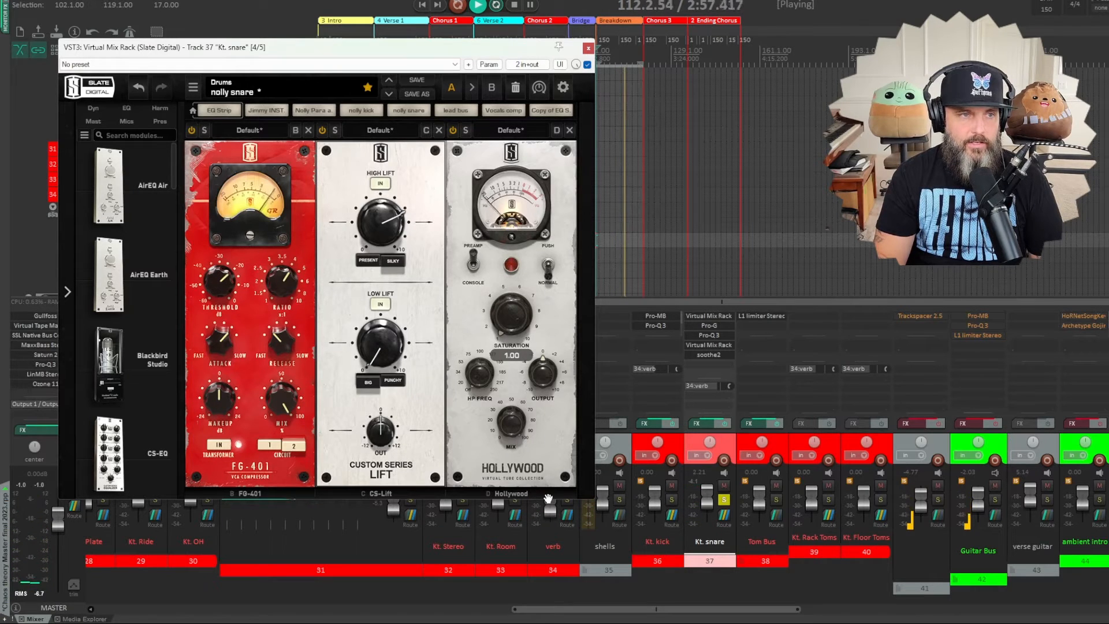
{"action": "left_click_drag", "start_coordinate": [504, 310], "coordinate": [503, 260]}
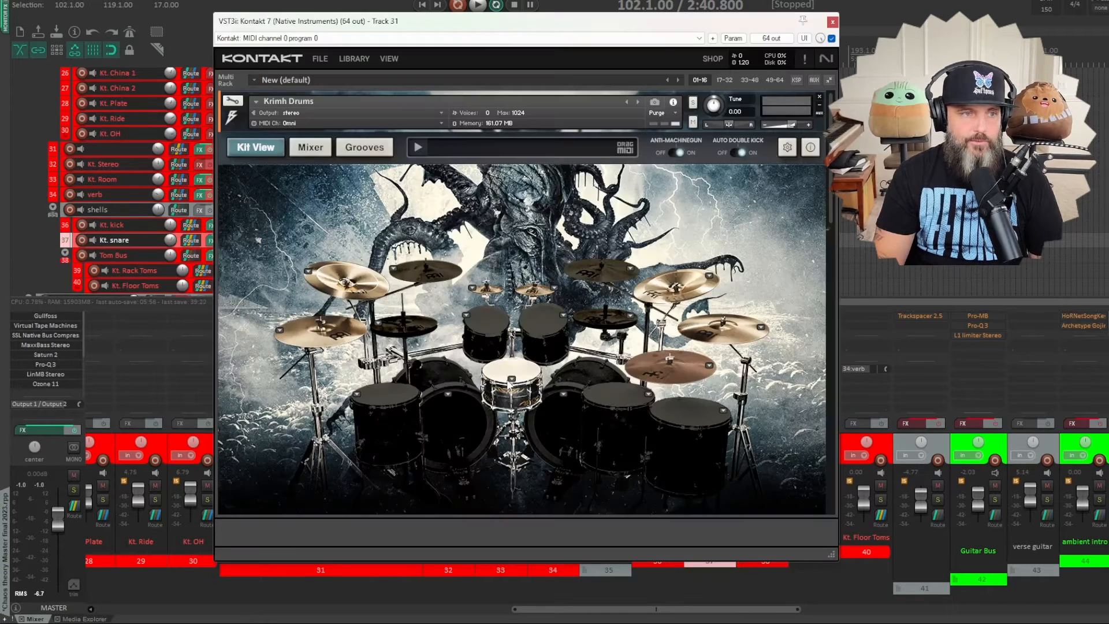
- Review the output routing in the Krimh Drums mixer and the Matt Halpern pack's snare channels, choosing snare as the Snare Top output
{"action": "scroll", "coordinate": [510, 384], "scroll_direction": "down", "scroll_amount": 2}
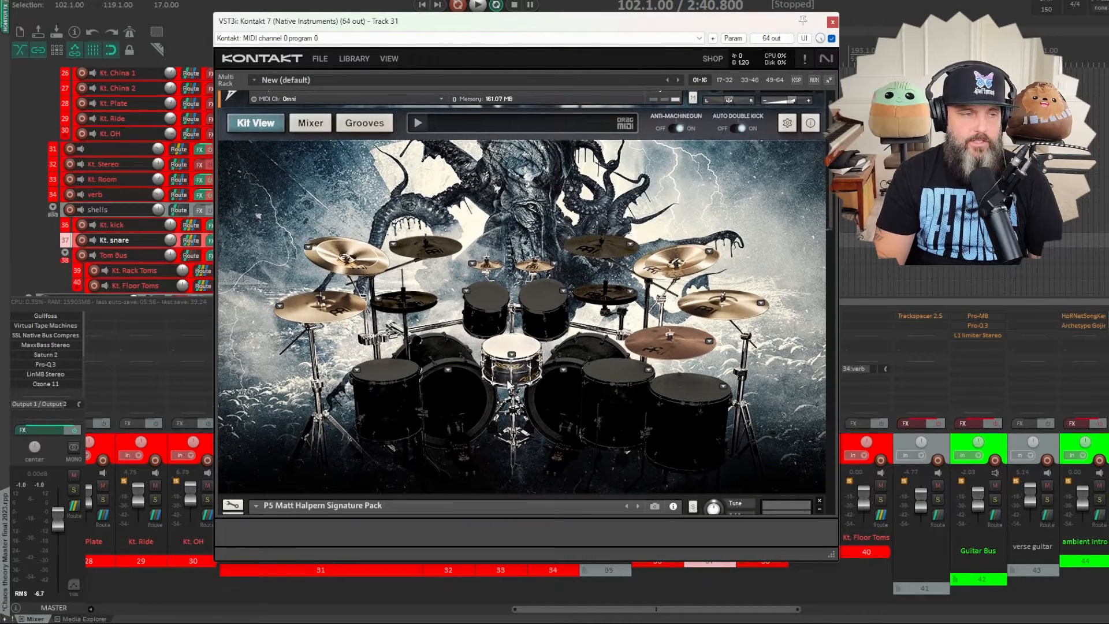
{"action": "left_click", "coordinate": [323, 124]}
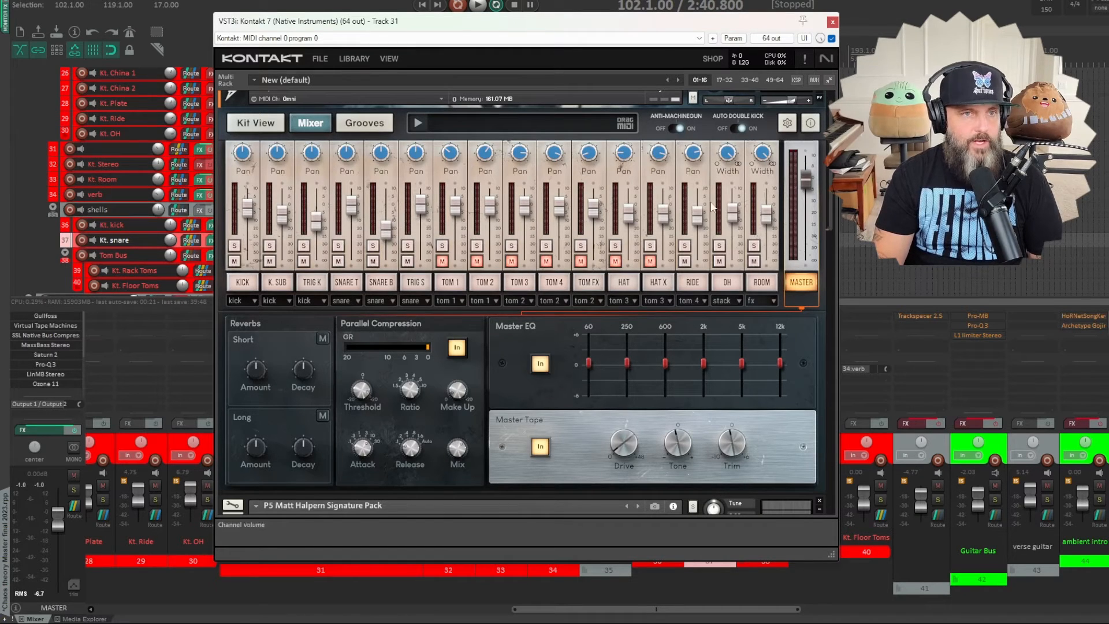
{"action": "left_click_drag", "start_coordinate": [833, 202], "coordinate": [837, 317]}
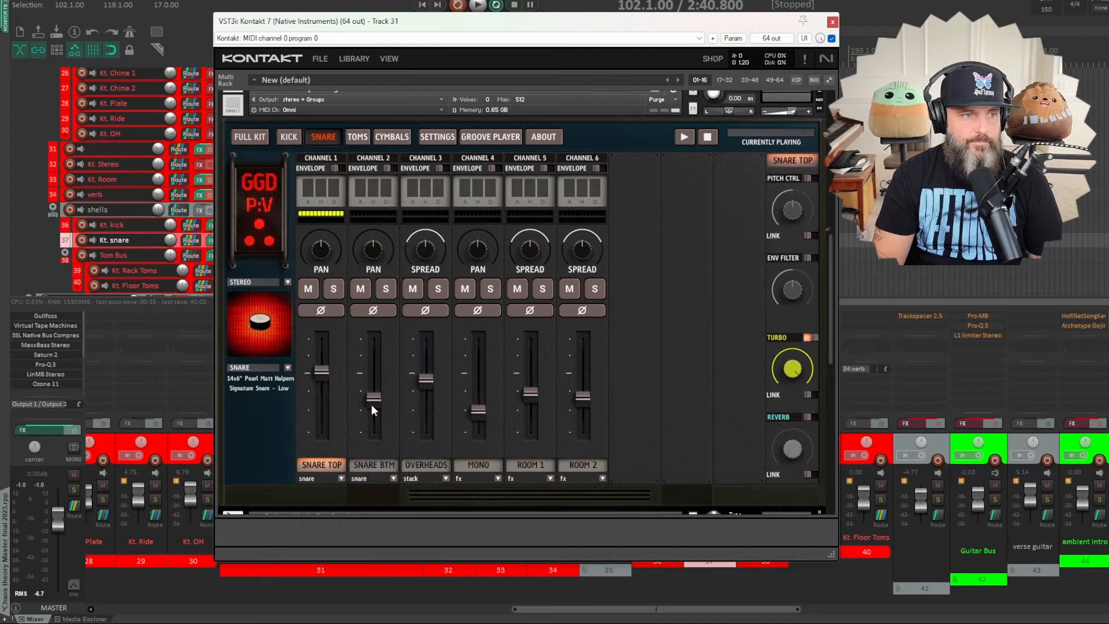
{"action": "left_click", "coordinate": [340, 477]}
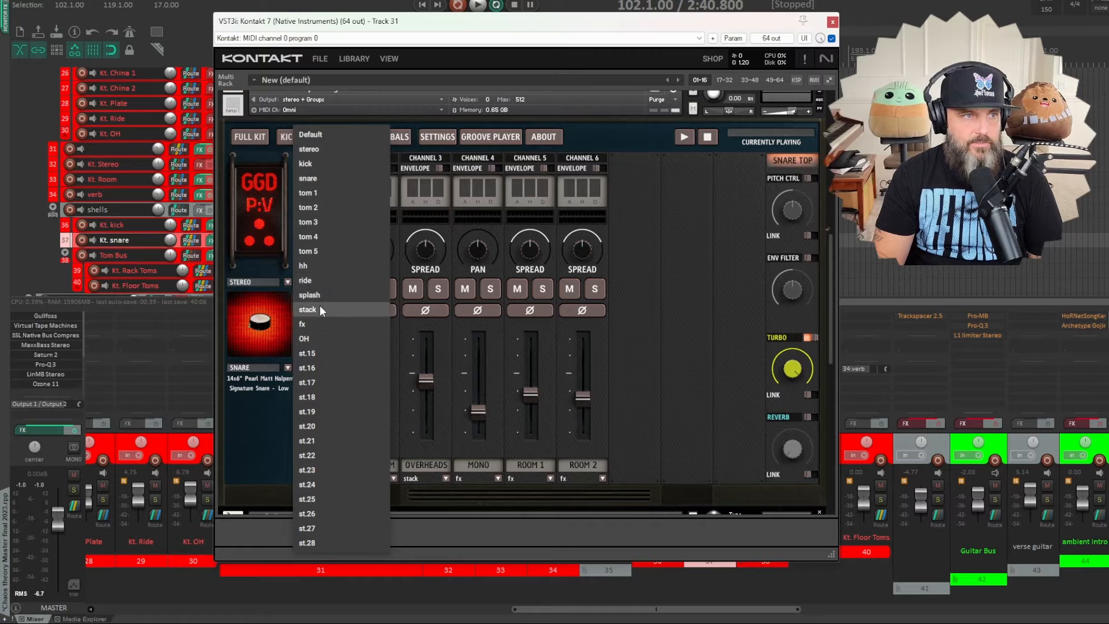
{"action": "left_click", "coordinate": [331, 179]}
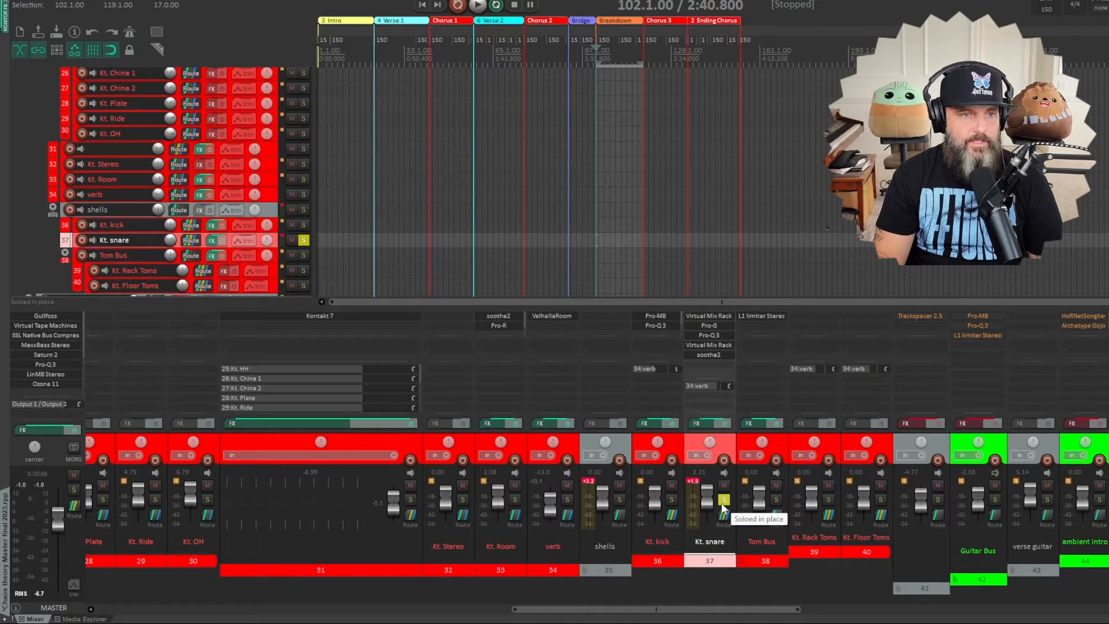
- Switch the solo from Kt. snare to Kt. kick, play the breakdown and open the kick's Pro-MB
{"action": "left_click", "coordinate": [721, 503]}
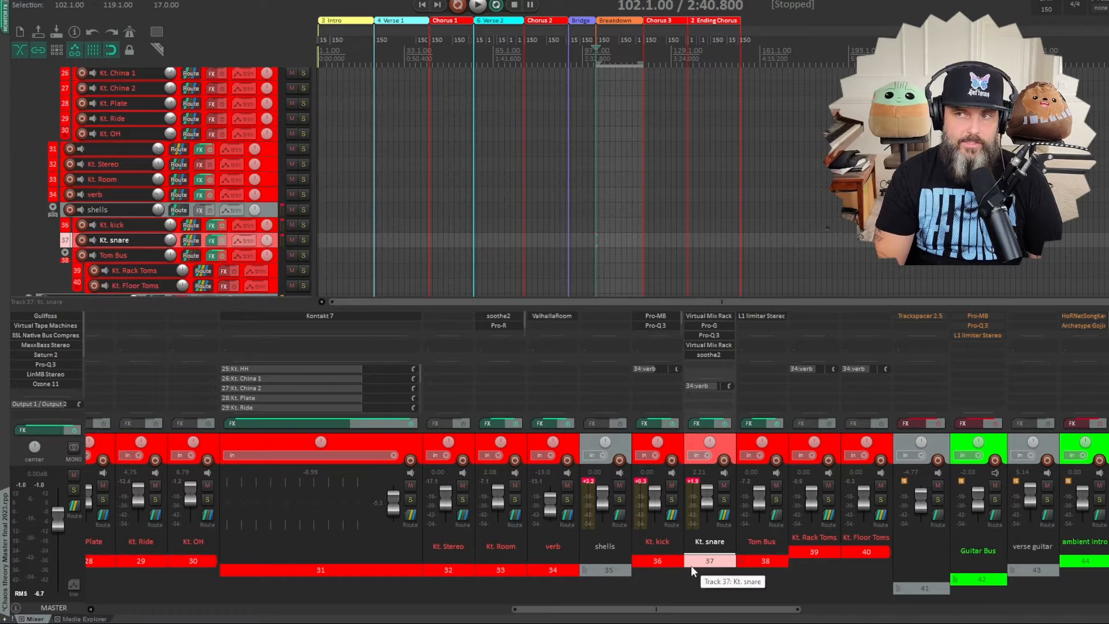
{"action": "left_click", "coordinate": [670, 498]}
{"action": "key", "text": "space"}
{"action": "left_click", "coordinate": [656, 316]}
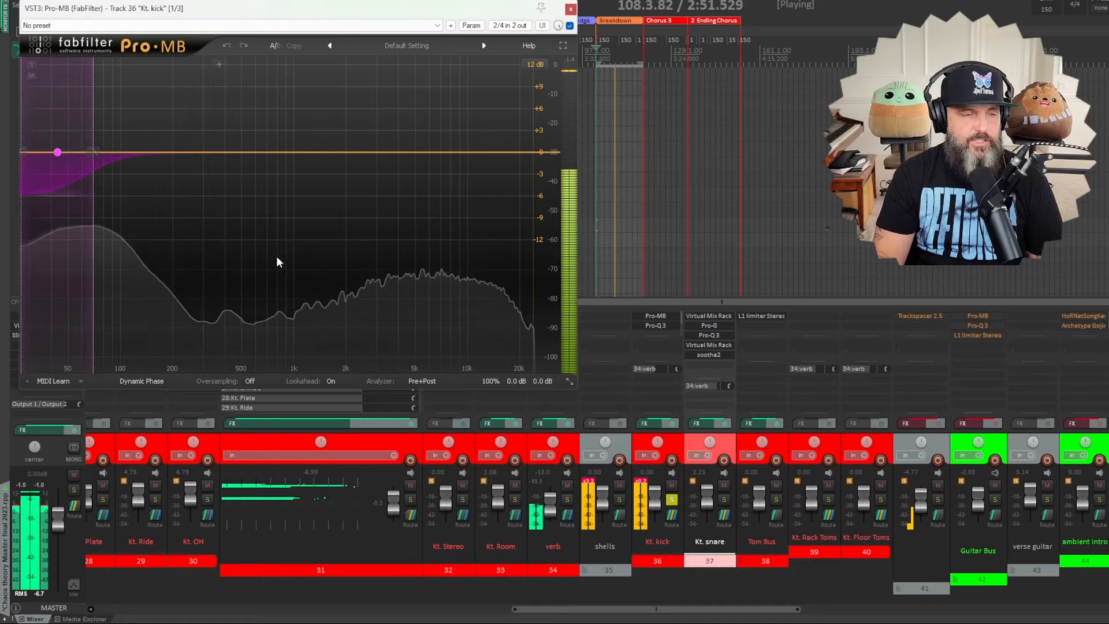
- Compare the soloed kick with its Pro-Q 3 bypassed and enabled, leave it enabled and close both effect windows
{"action": "left_click", "coordinate": [661, 325]}
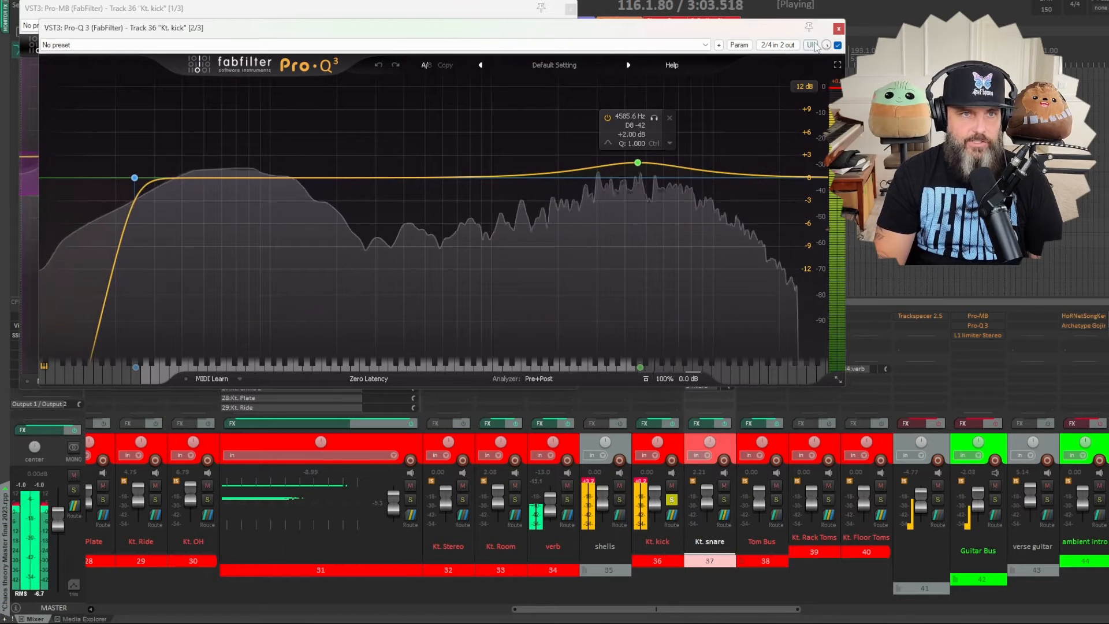
{"action": "left_click", "coordinate": [837, 46]}
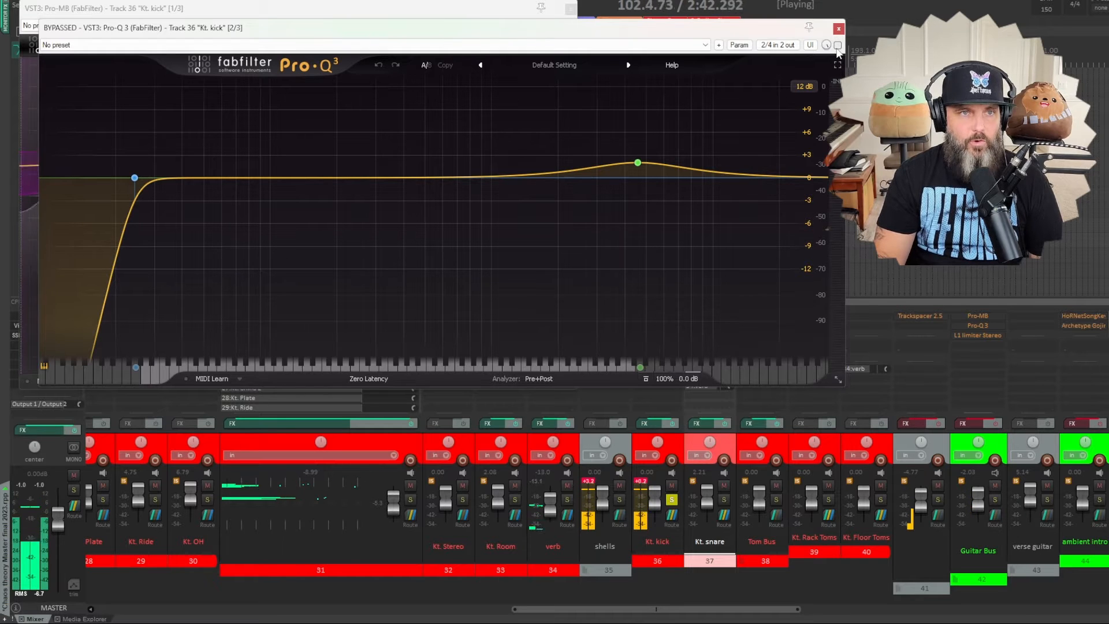
{"action": "left_click", "coordinate": [837, 46]}
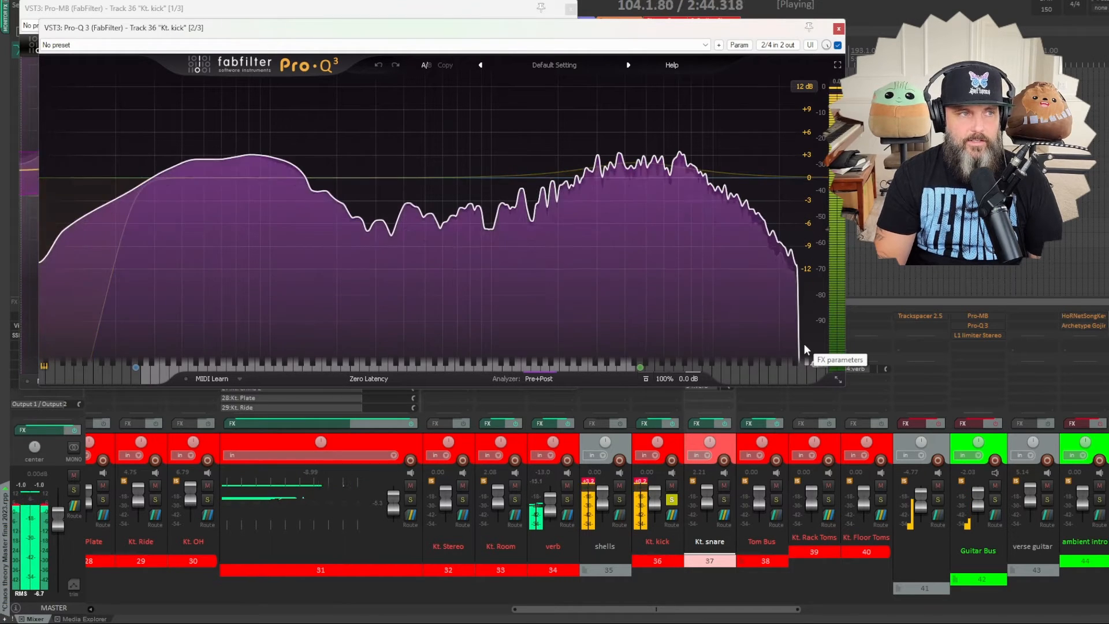
{"action": "left_click", "coordinate": [839, 29]}
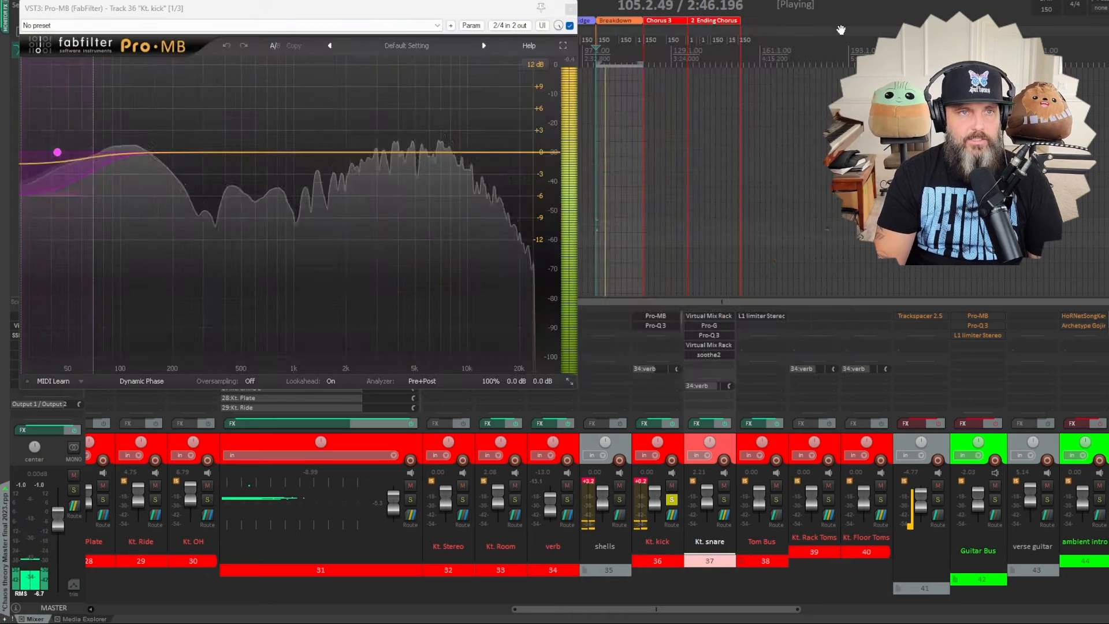
{"action": "left_click", "coordinate": [569, 11]}
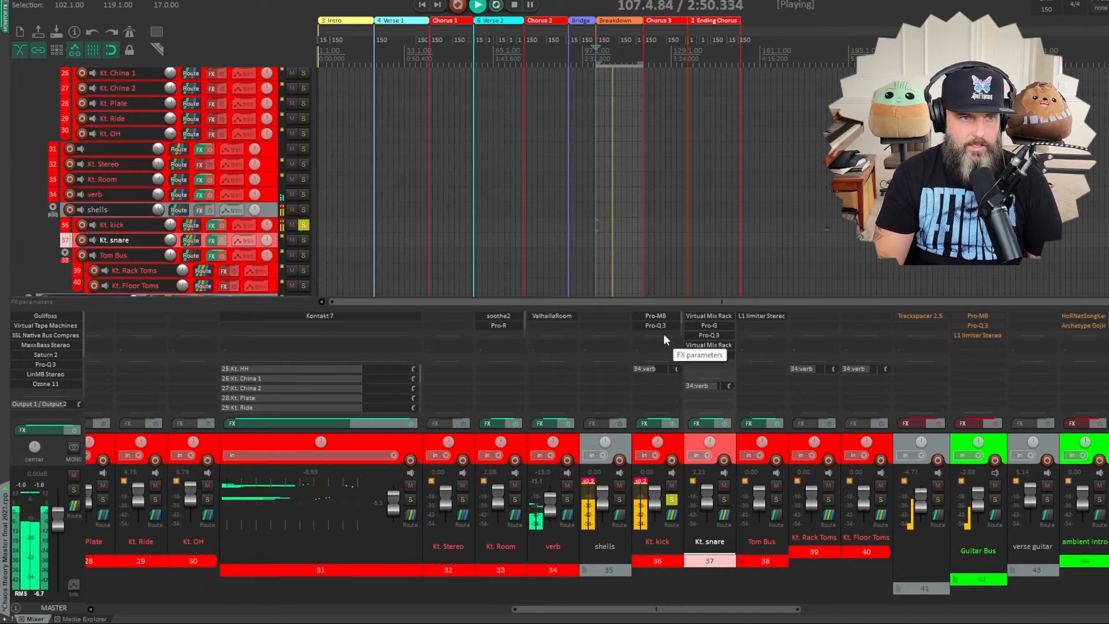
- Reveal the Kt. kick track's third effect, review soothe2 with its bypass comparison, leave it enabled and close it
{"action": "left_click_drag", "start_coordinate": [664, 335], "coordinate": [667, 345]}
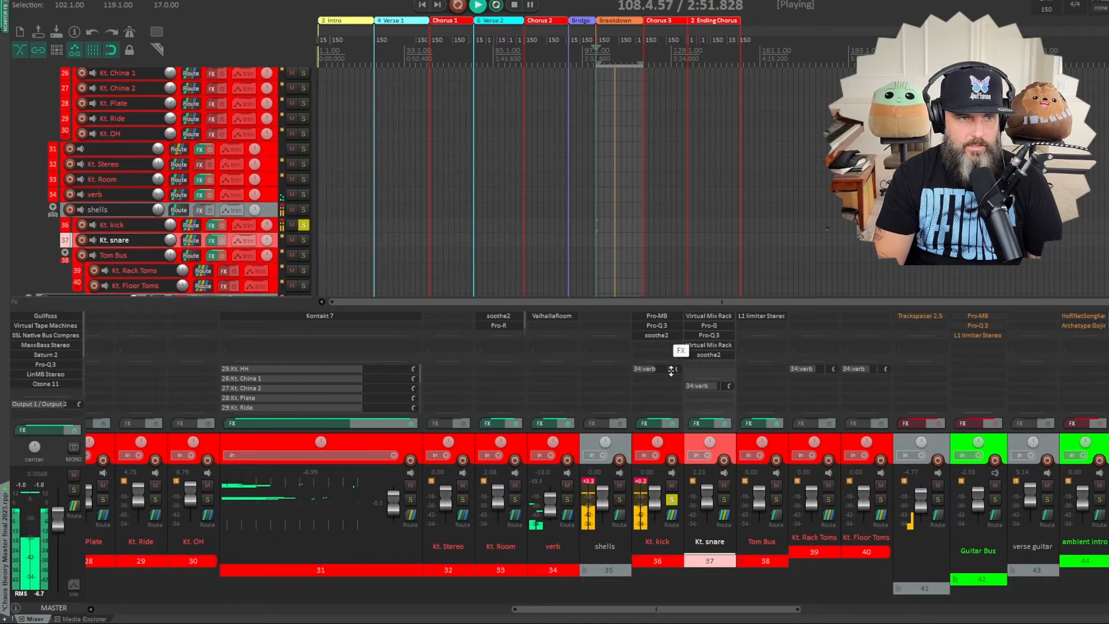
{"action": "left_click", "coordinate": [663, 333]}
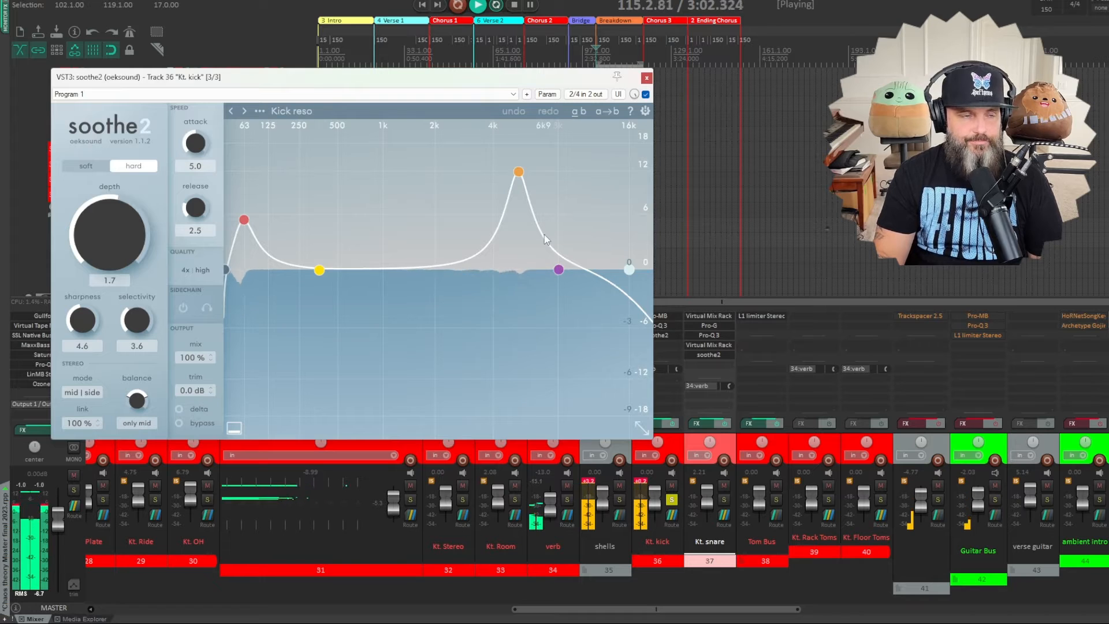
{"action": "left_click", "coordinate": [646, 94]}
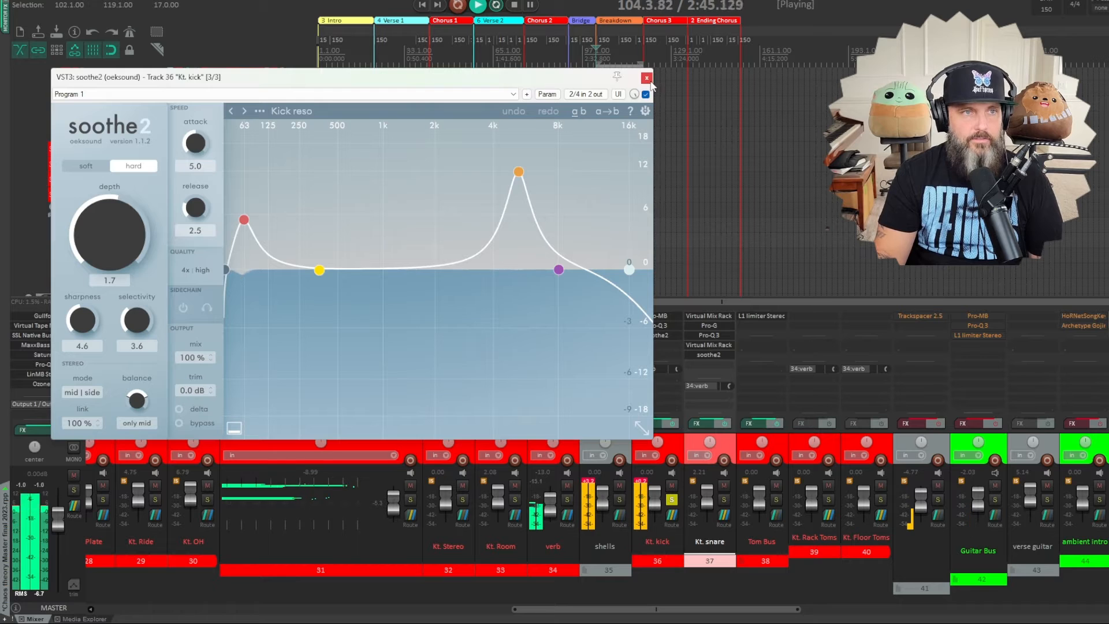
{"action": "left_click", "coordinate": [647, 79]}
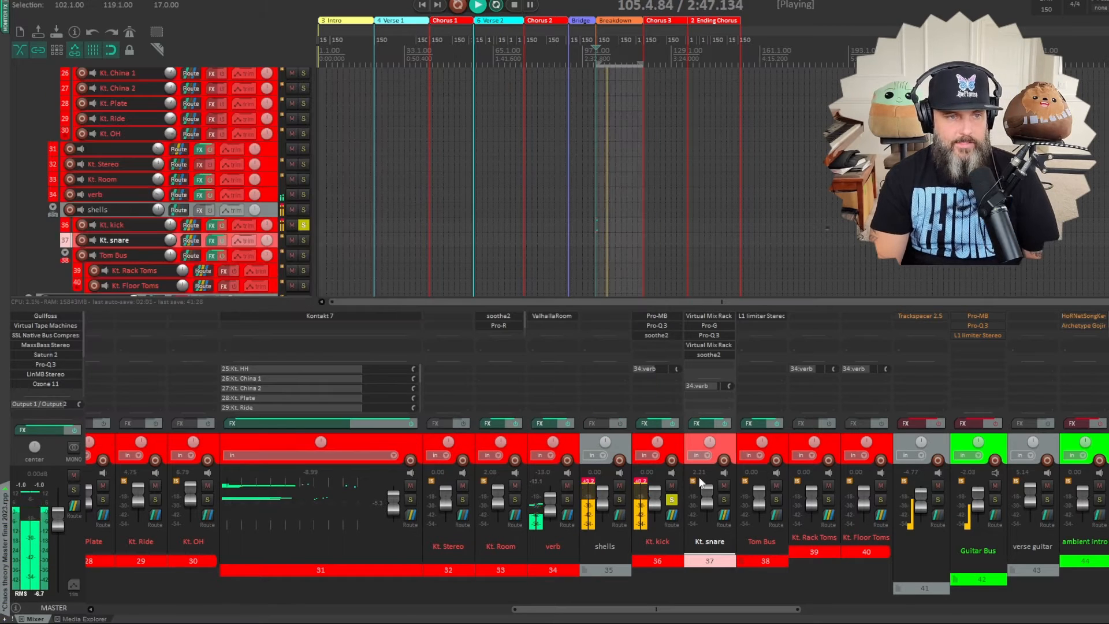
- Unsolo Kt. kick and stop playback, then review the L1 limiter on the Tom Bus and close it
{"action": "left_click", "coordinate": [671, 499]}
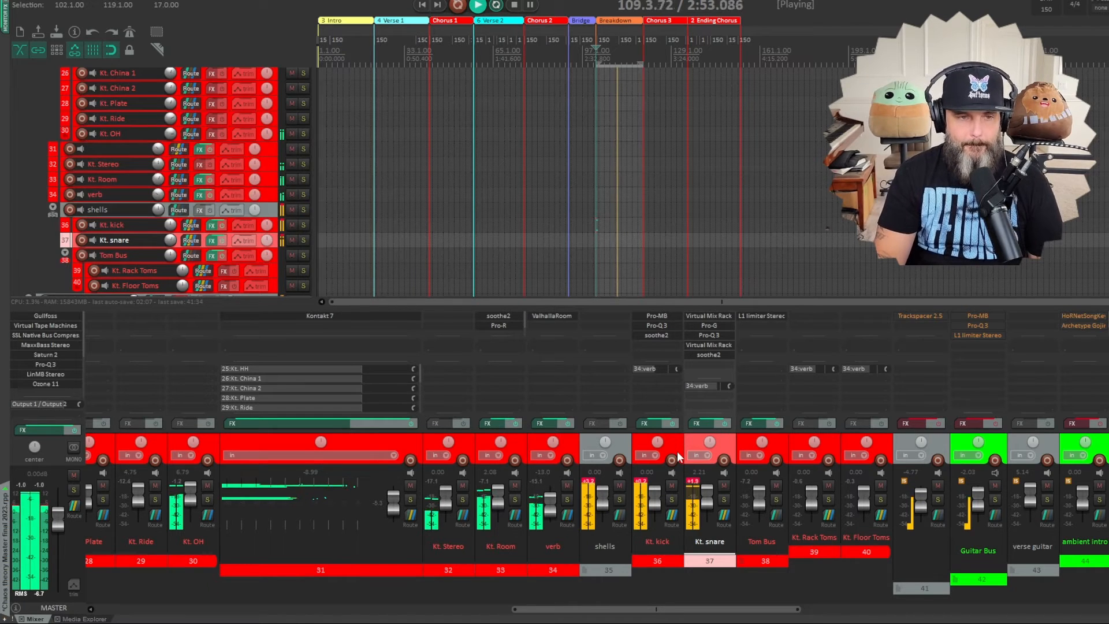
{"action": "left_click", "coordinate": [513, 6]}
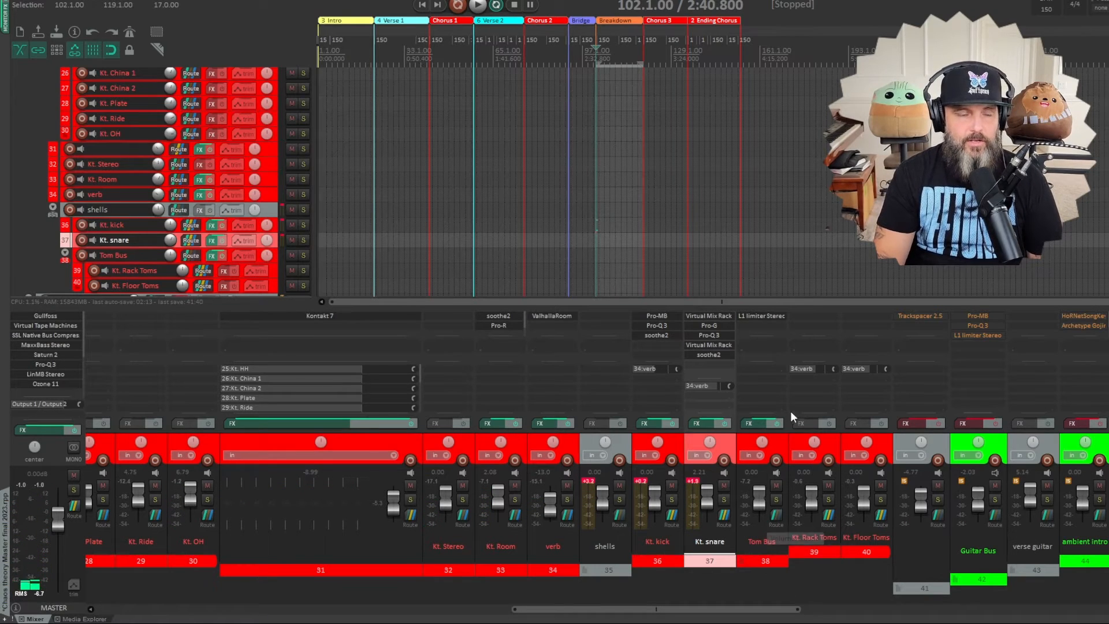
{"action": "left_click", "coordinate": [748, 317]}
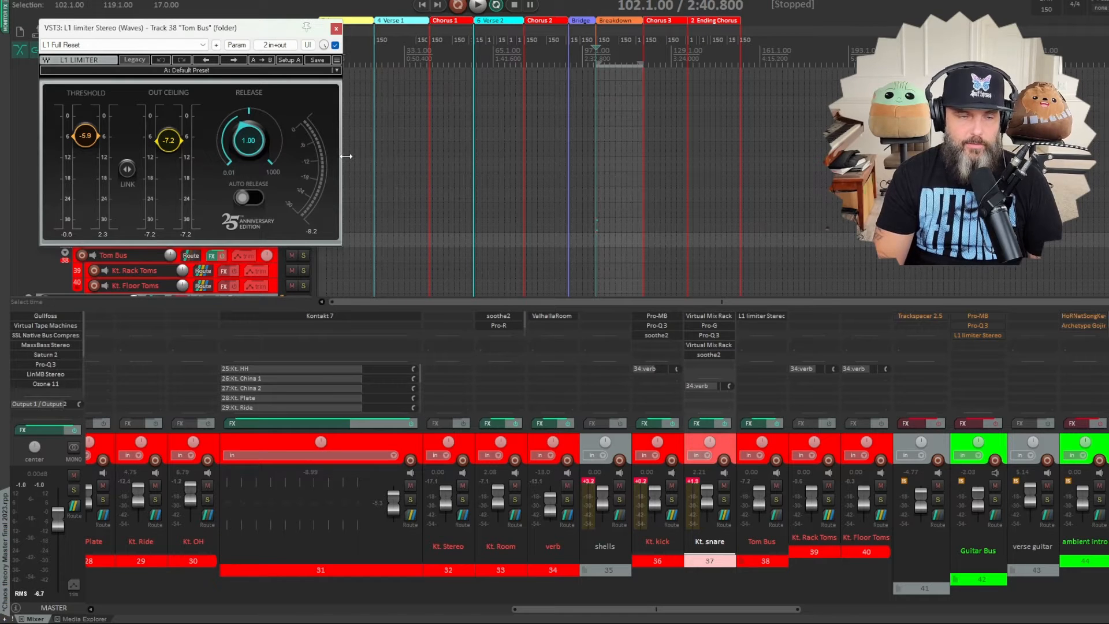
{"action": "left_click", "coordinate": [336, 30]}
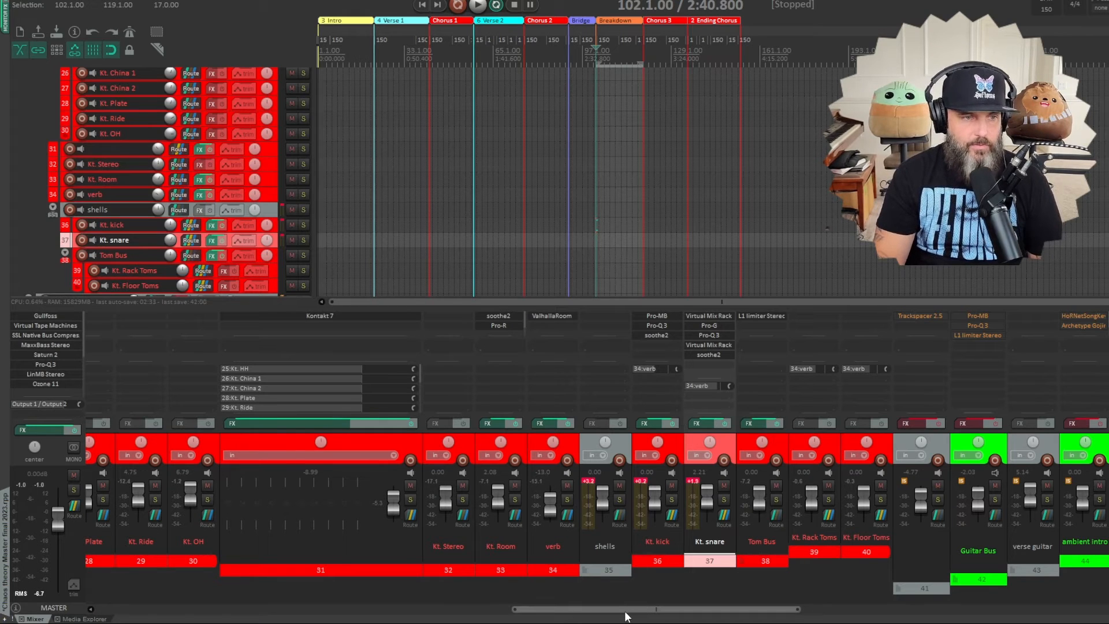
- Review soothe2 on the Kt. Room track while it plays soloed, then close its window
{"action": "scroll", "coordinate": [626, 611], "scroll_direction": "left", "scroll_amount": 2}
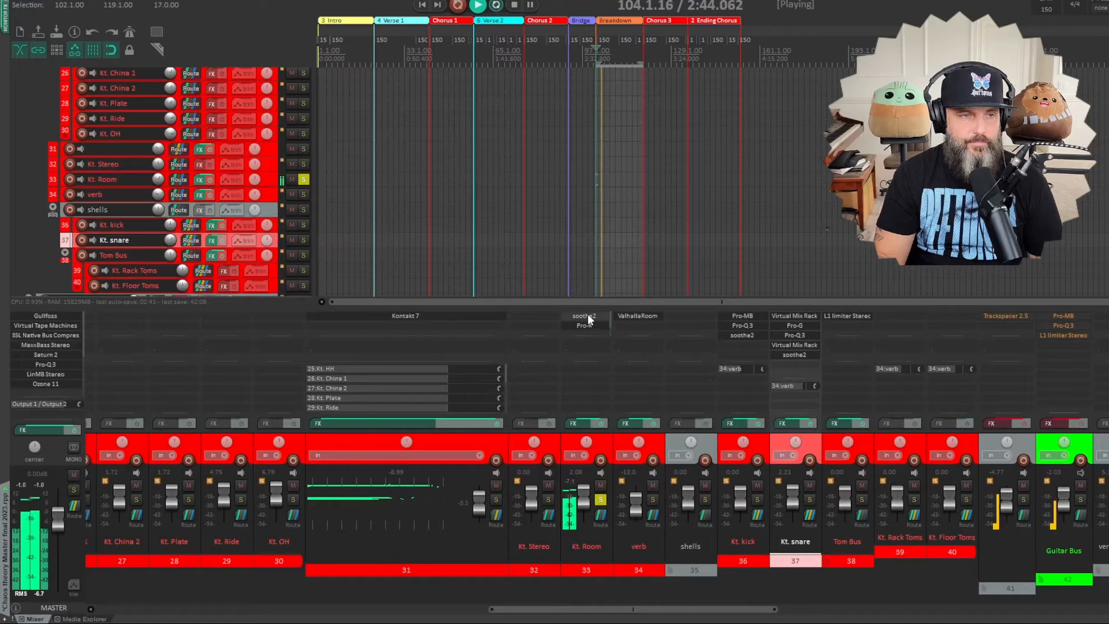
{"action": "left_click", "coordinate": [589, 319]}
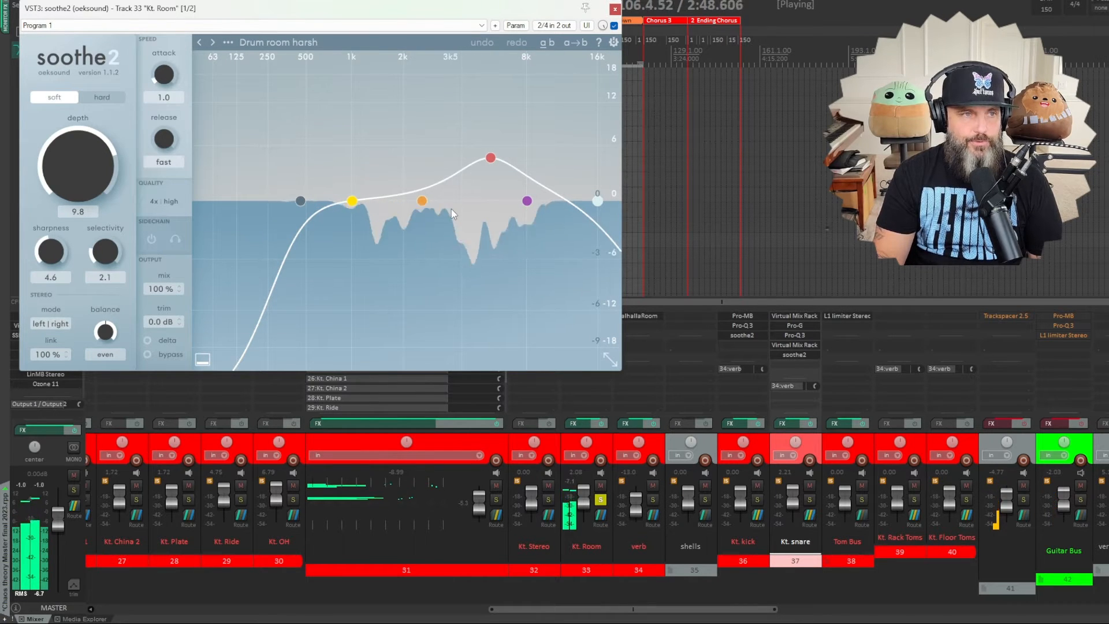
{"action": "left_click", "coordinate": [615, 9]}
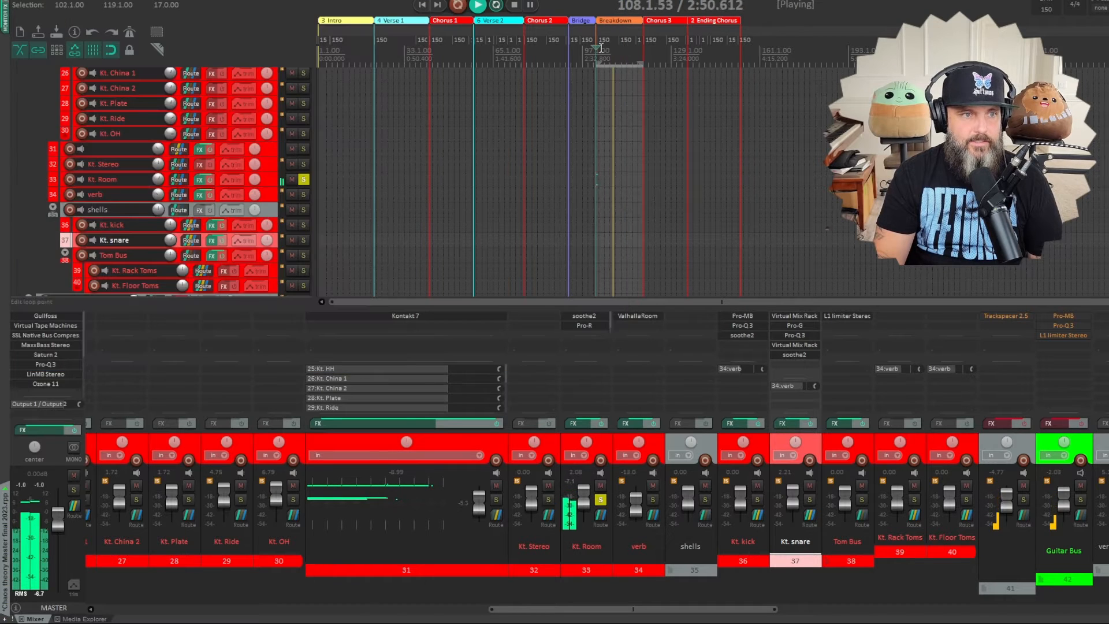
- Compare the soloed Kt. Room track with Pro-R bypassed and enabled, leave it enabled and close its window
{"action": "left_click", "coordinate": [585, 325]}
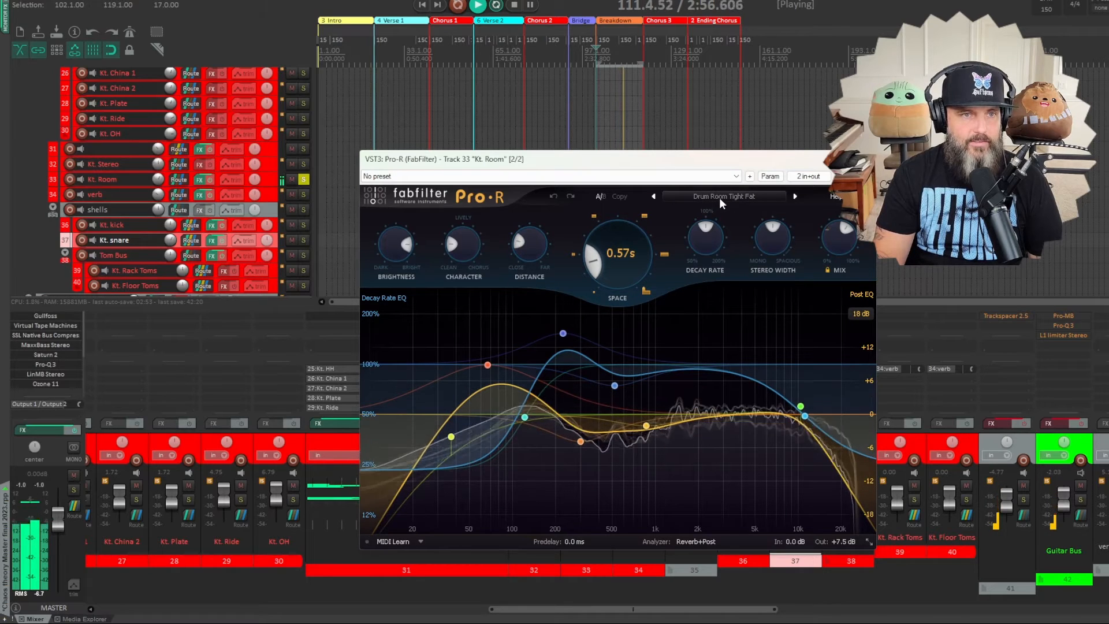
{"action": "mouse_move", "coordinate": [843, 239]}
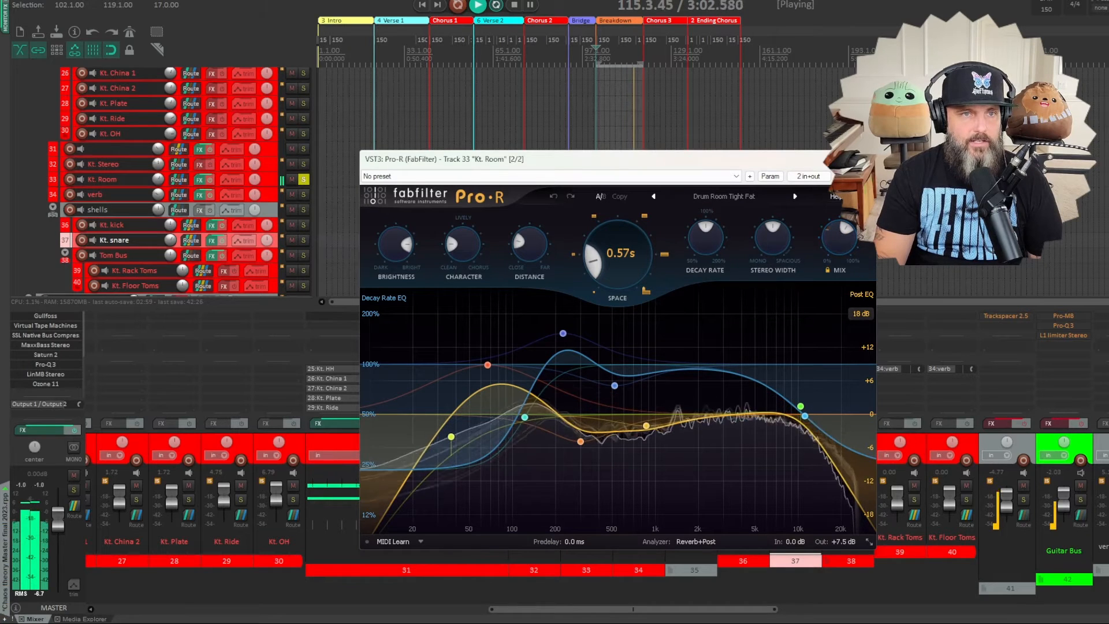
{"action": "left_click", "coordinate": [866, 176]}
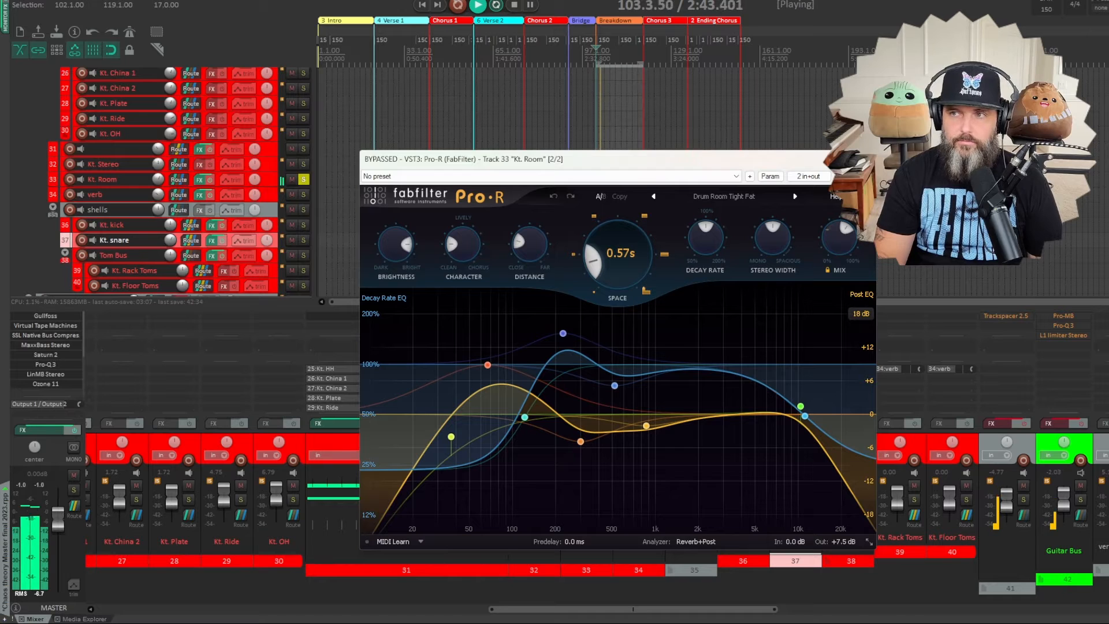
{"action": "left_click", "coordinate": [867, 176]}
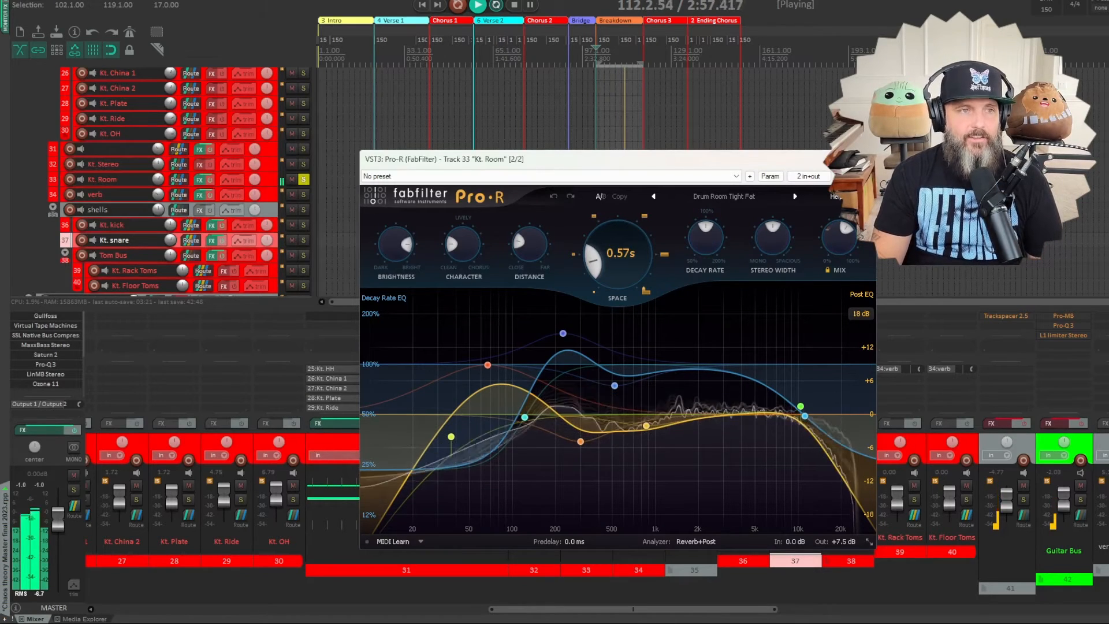
{"action": "left_click", "coordinate": [867, 176]}
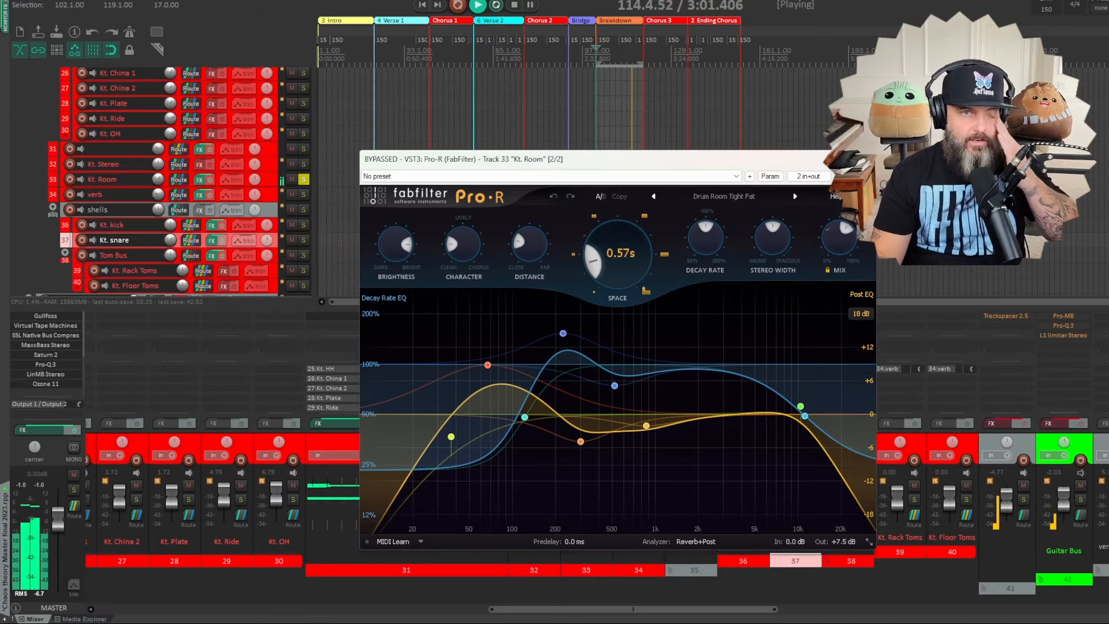
{"action": "left_click", "coordinate": [867, 177]}
{"action": "left_click", "coordinate": [863, 159]}
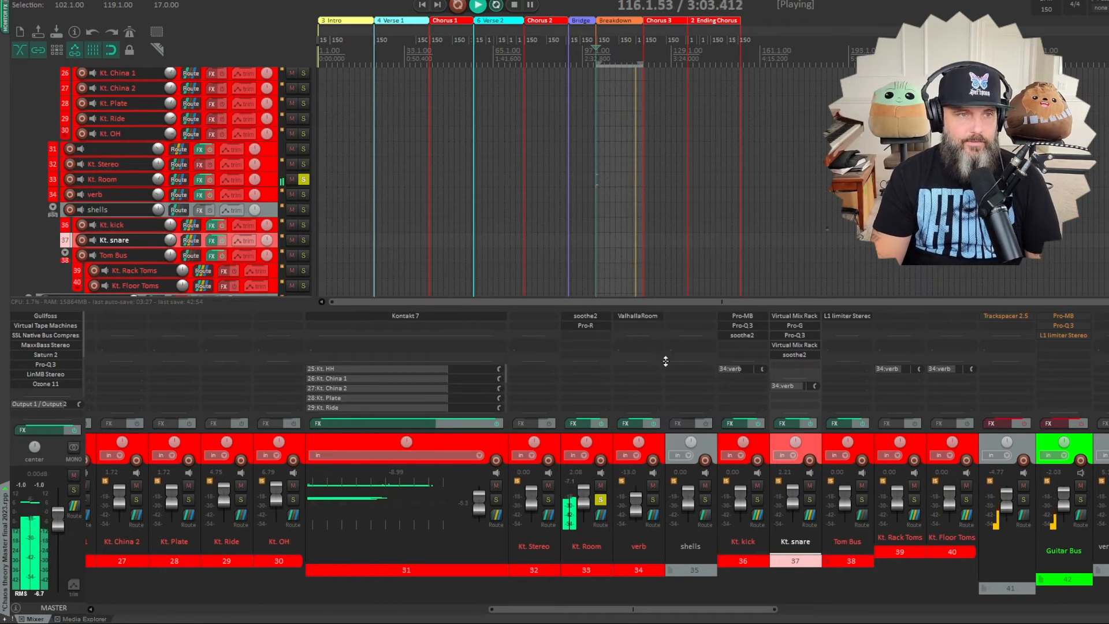
- Unsolo Kt. Room and stop playback, then play the breakdown with the brass track soloed
{"action": "left_click", "coordinate": [600, 499]}
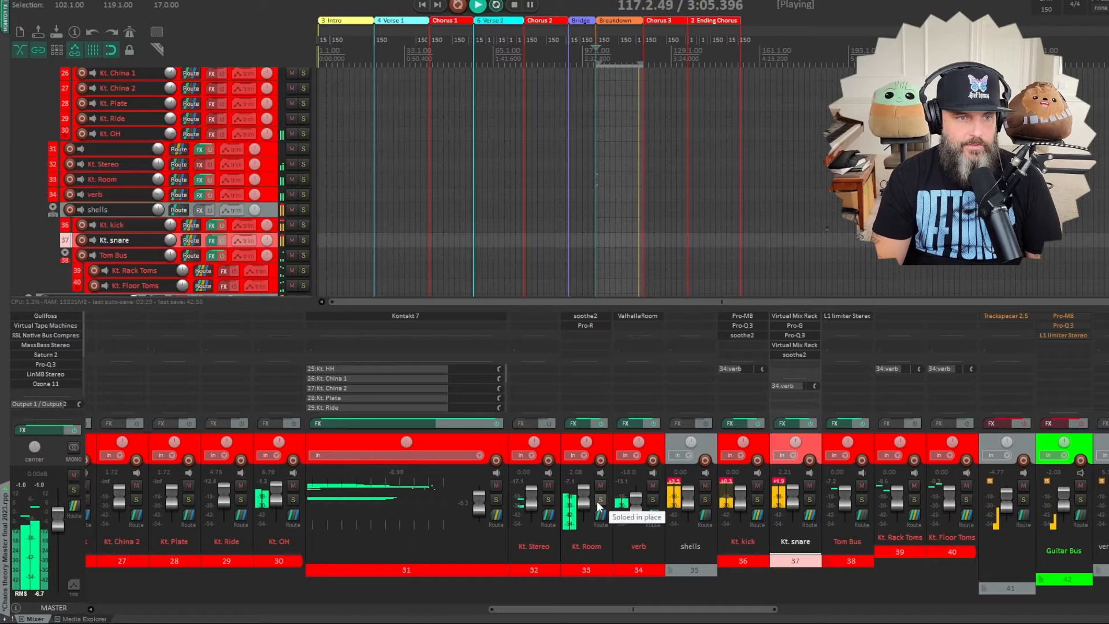
{"action": "key", "text": "space"}
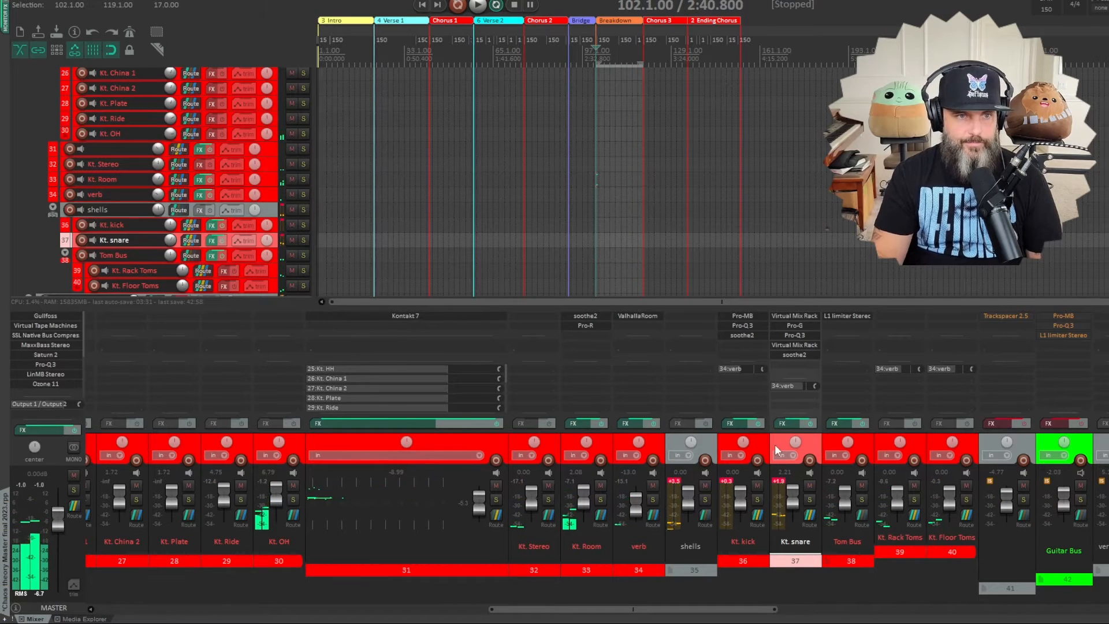
{"action": "left_click_drag", "start_coordinate": [646, 609], "coordinate": [518, 622]}
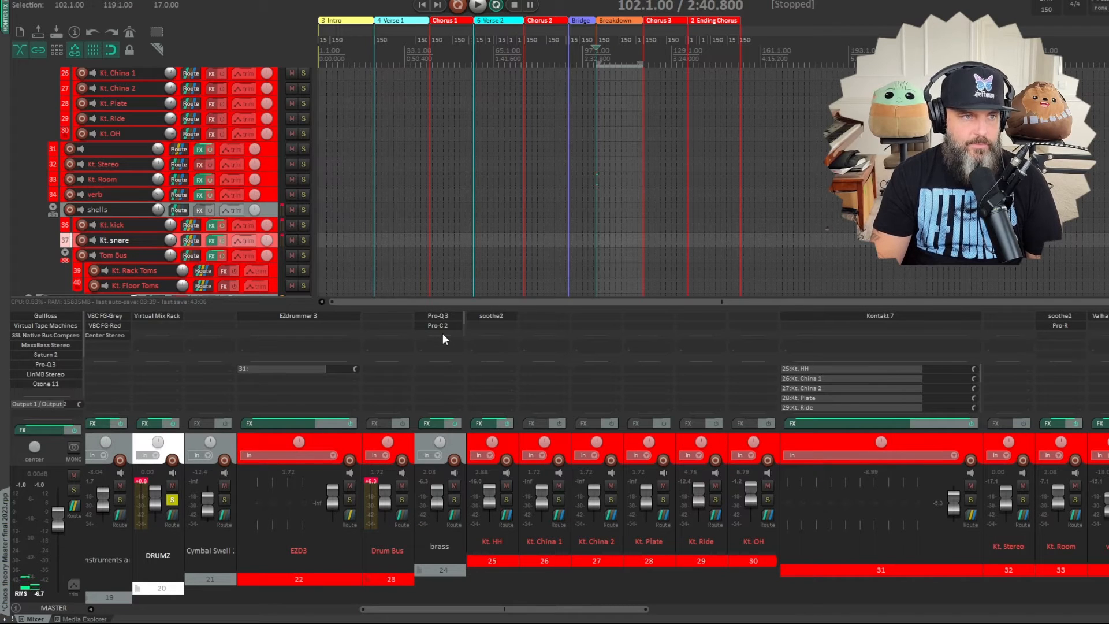
{"action": "key", "text": "space"}
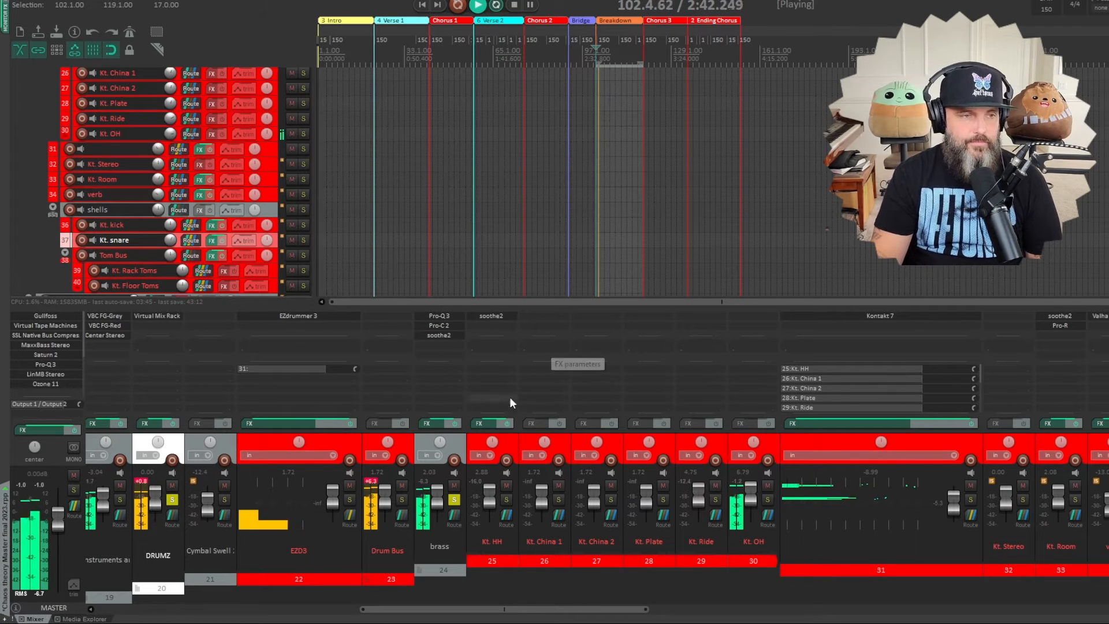
- Review the Pro-Q 3 curve on the brass track while it plays soloed, then close its window
{"action": "left_click", "coordinate": [442, 314]}
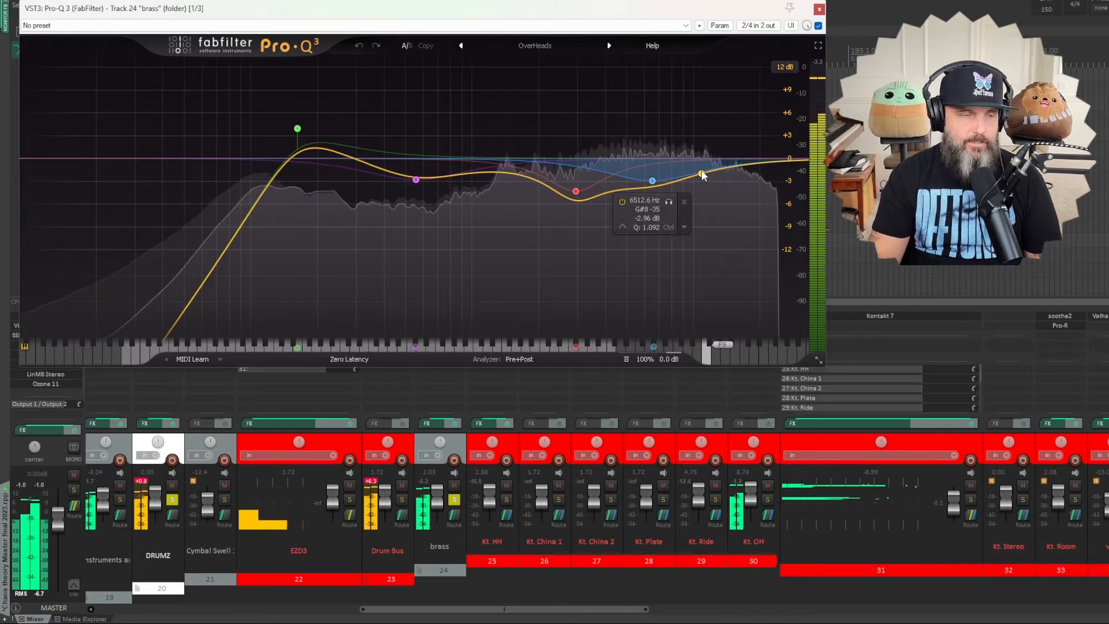
{"action": "left_click", "coordinate": [349, 188]}
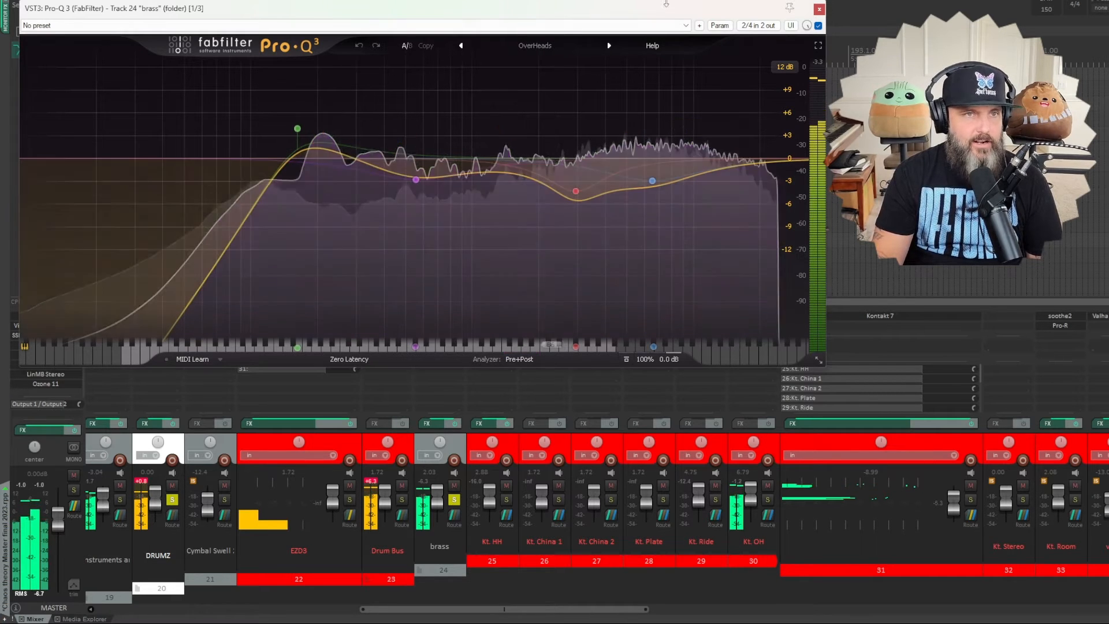
{"action": "left_click", "coordinate": [819, 10]}
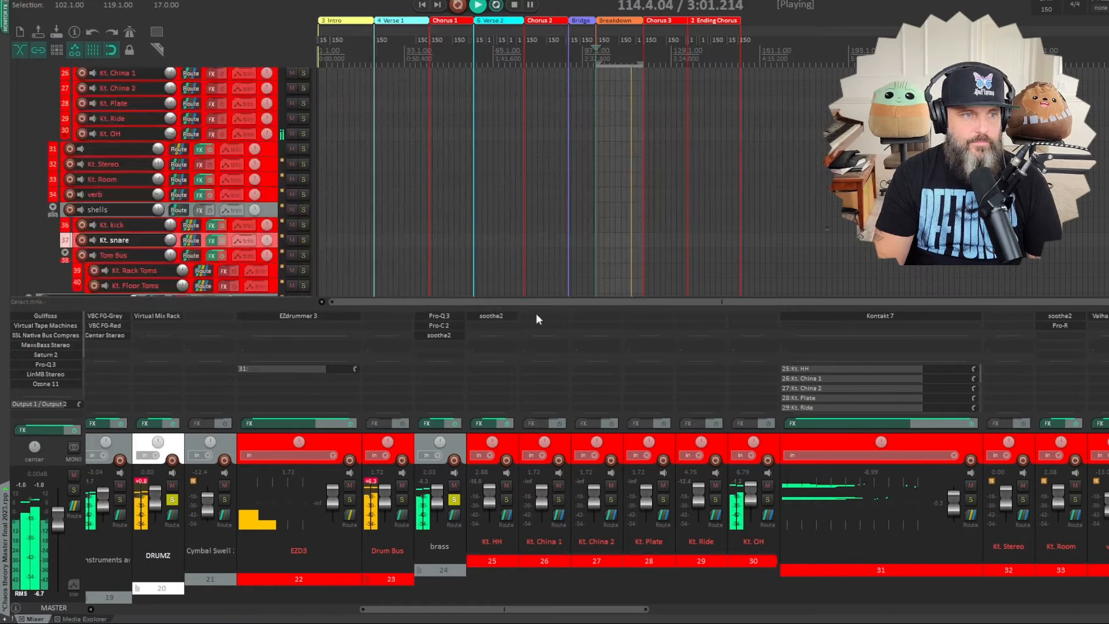
- Compare the soloed brass track with Pro-C 2 bypassed and enabled, leave it enabled and close its window
{"action": "left_click", "coordinate": [448, 326]}
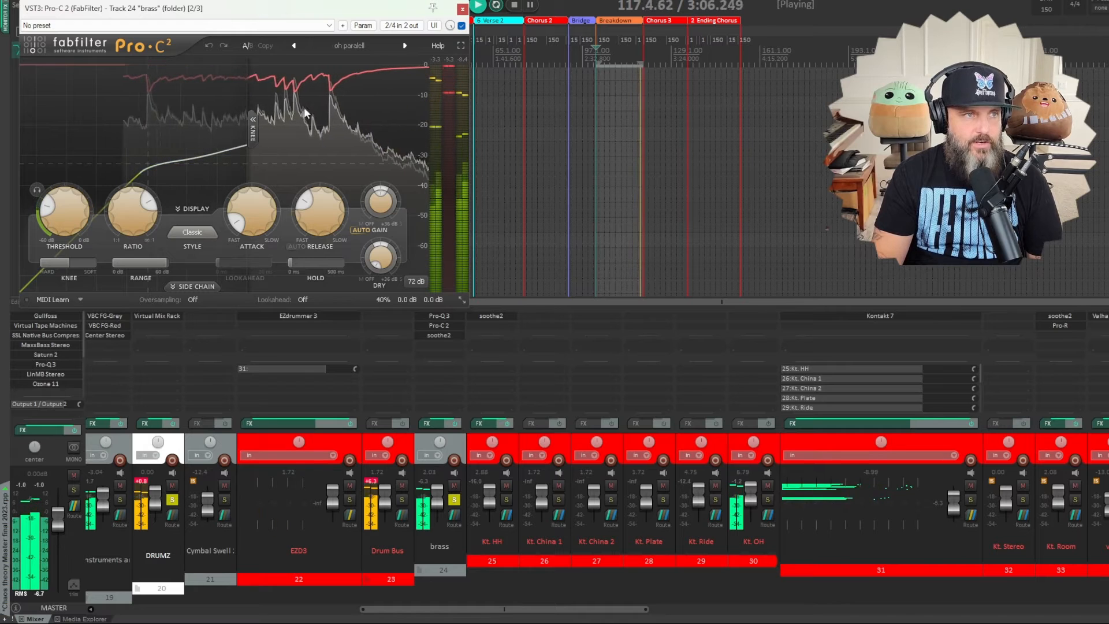
{"action": "left_click", "coordinate": [461, 25]}
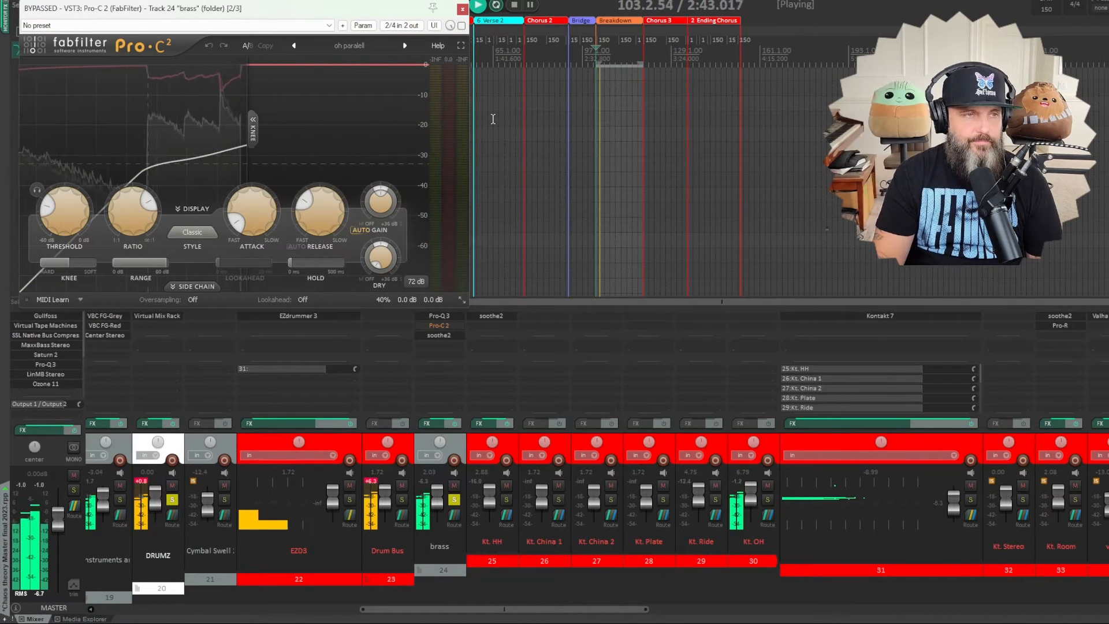
{"action": "left_click", "coordinate": [461, 25]}
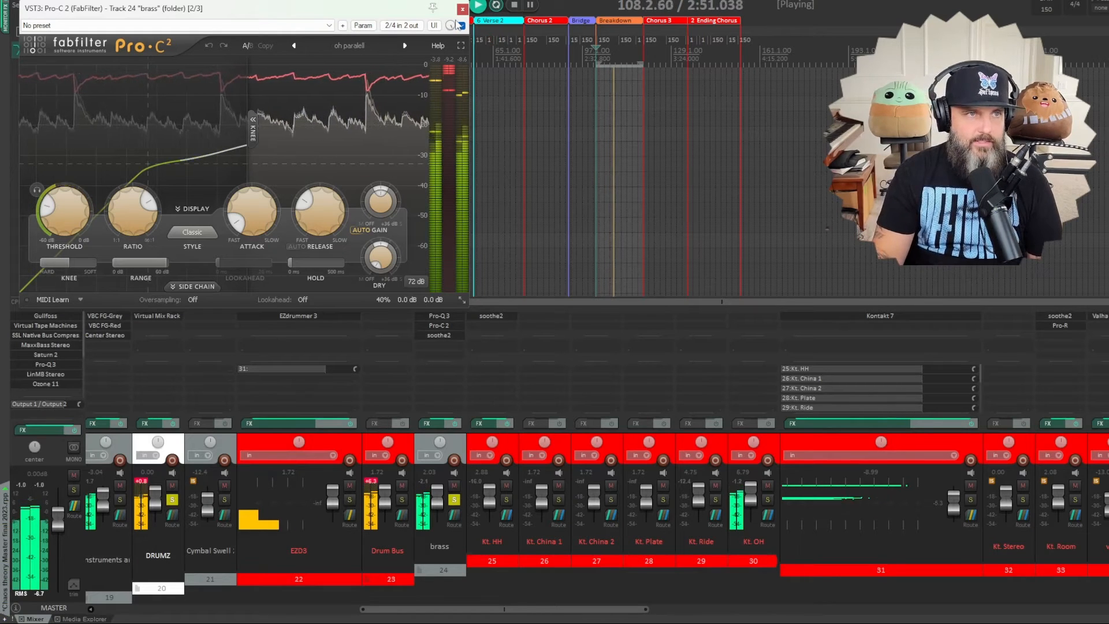
{"action": "left_click", "coordinate": [462, 9]}
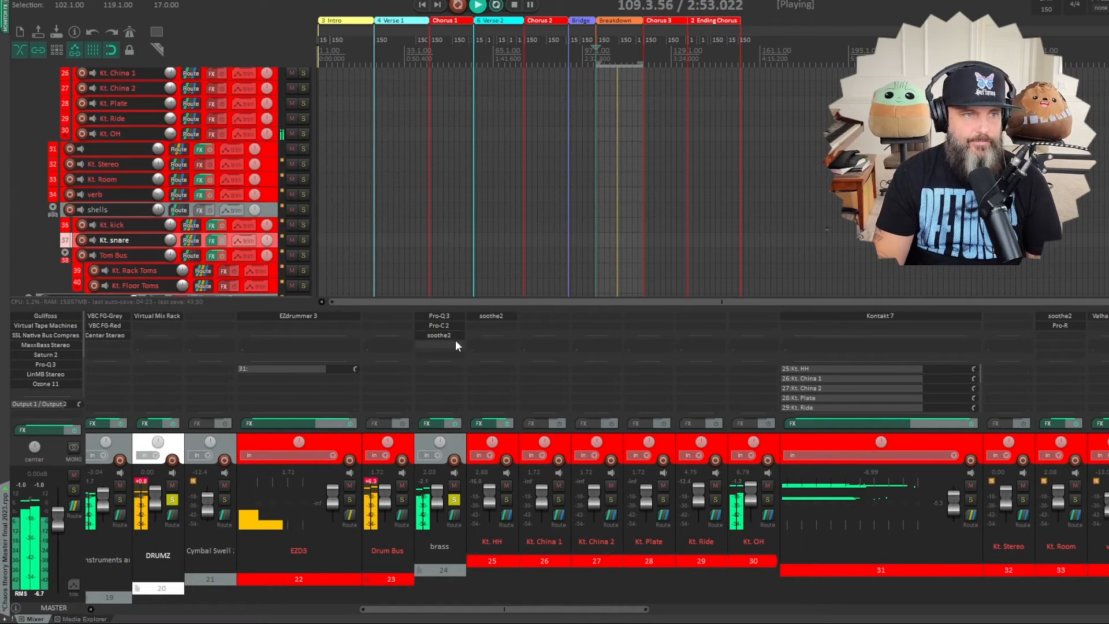
- Set soothe2's depth to 0.1 on the brass track, then compare it bypassed and enabled and close its window
{"action": "left_click", "coordinate": [440, 335]}
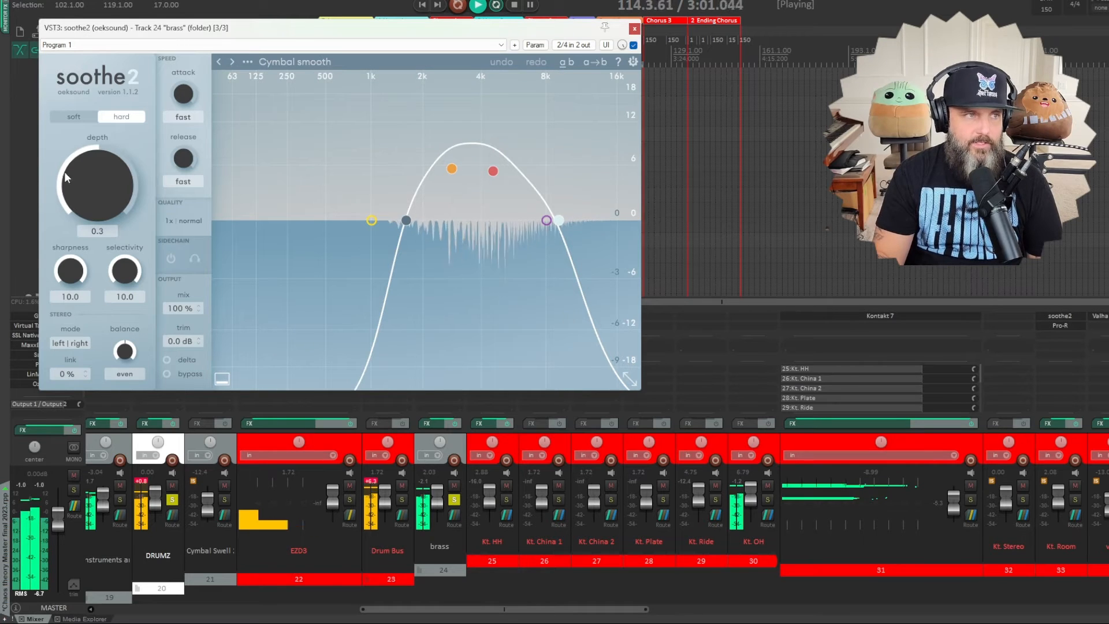
{"action": "left_click_drag", "start_coordinate": [64, 171], "coordinate": [99, 175]}
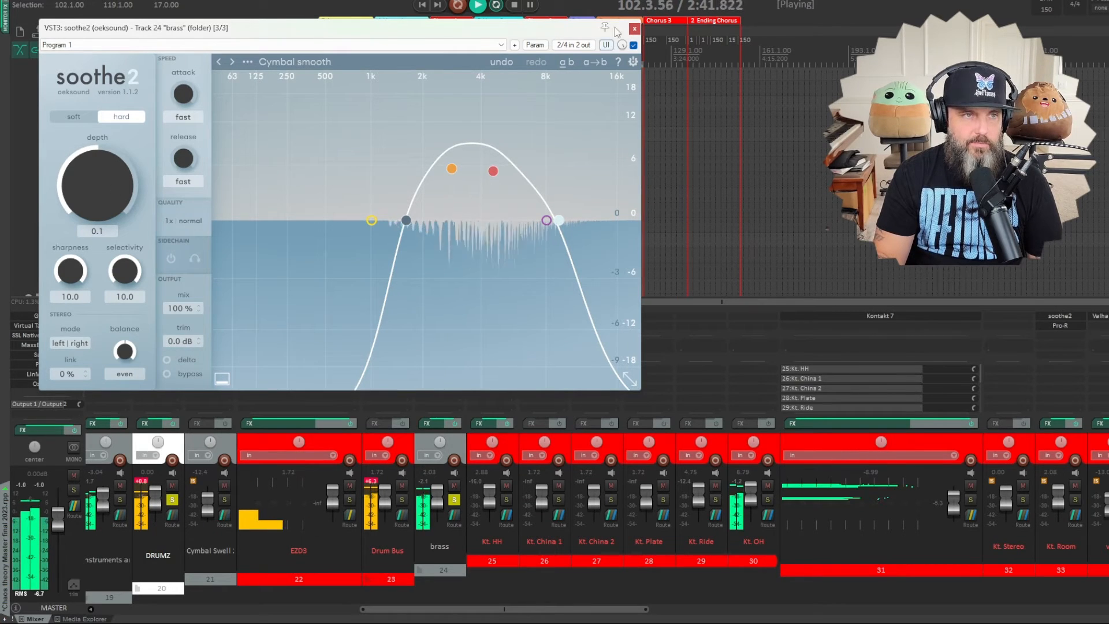
{"action": "left_click", "coordinate": [633, 45]}
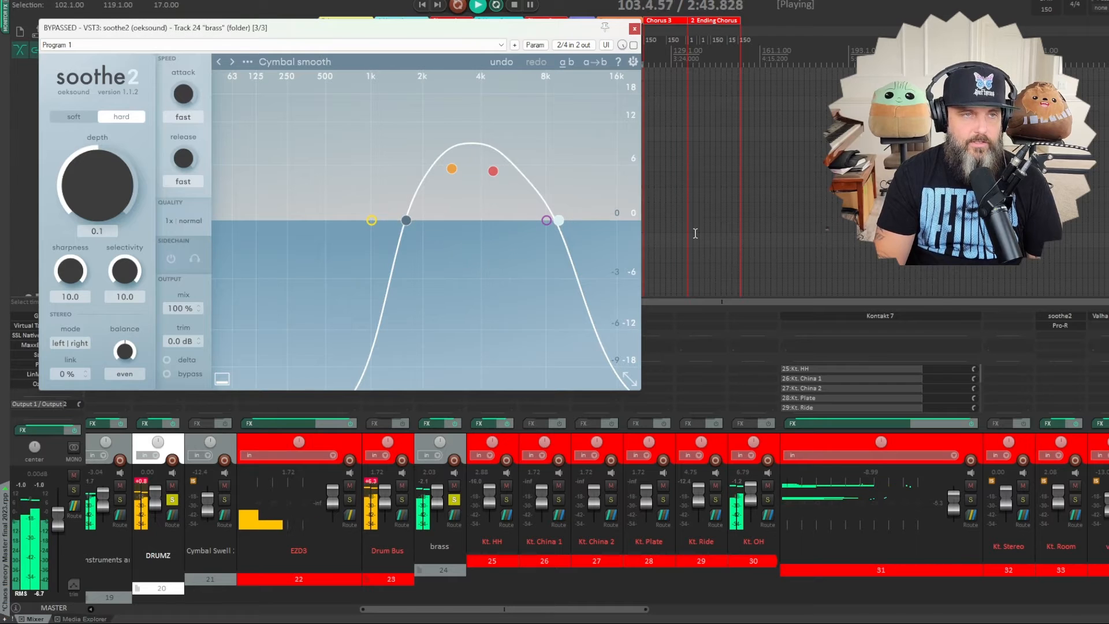
{"action": "left_click", "coordinate": [633, 44]}
{"action": "left_click", "coordinate": [634, 28]}
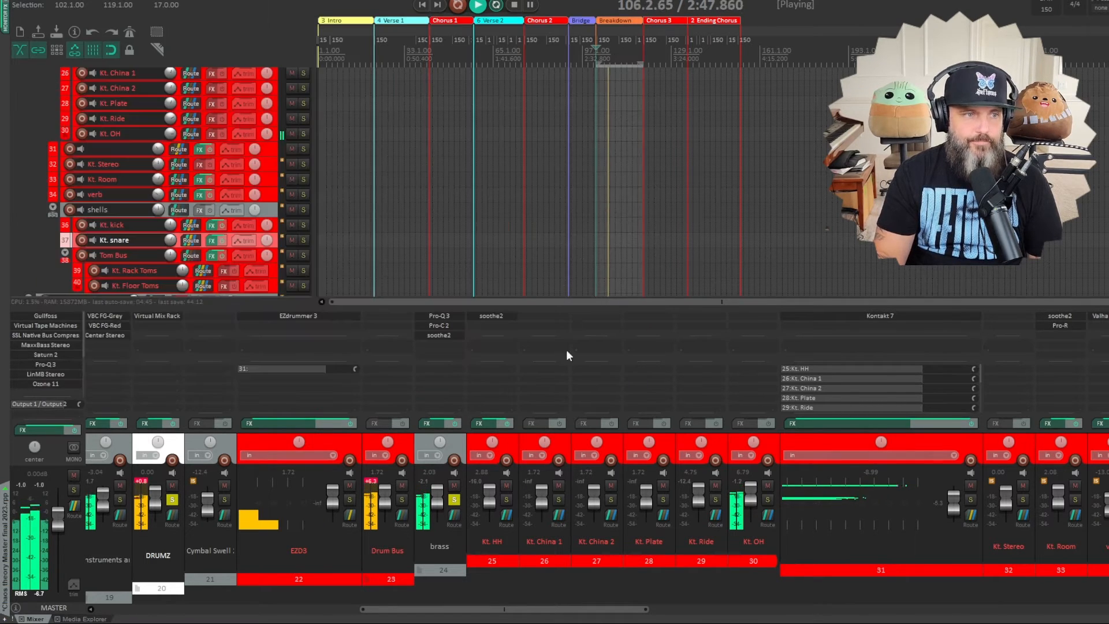
- Stop playback and unsolo brass, then play the breakdown with Virtual Mix Rack open on the DRUMZ folder and stop
{"action": "left_click", "coordinate": [514, 5]}
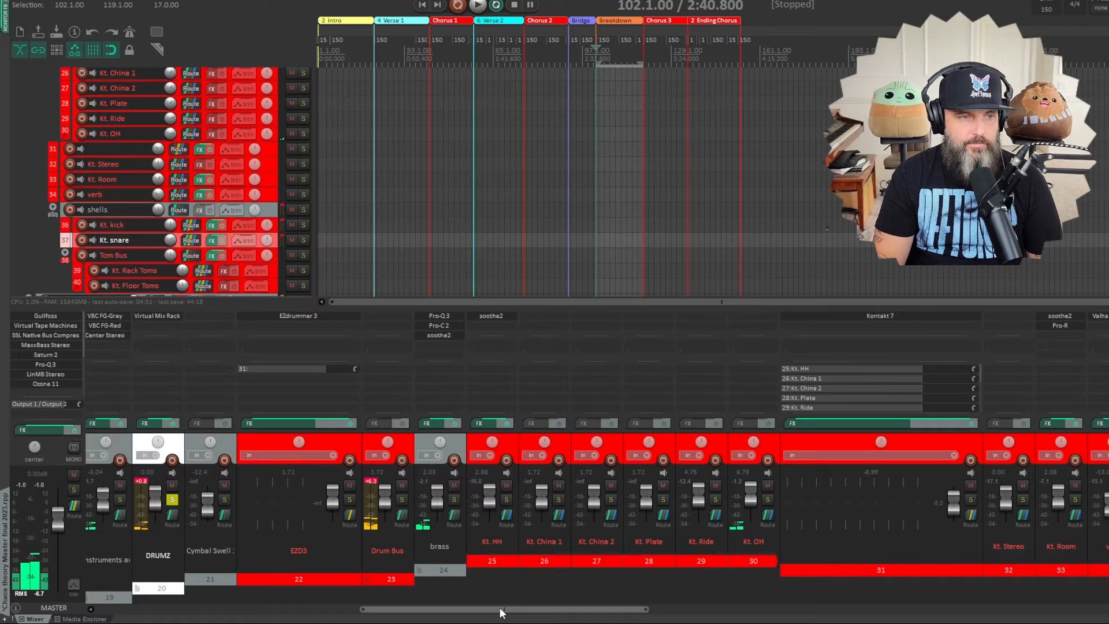
{"action": "mouse_move", "coordinate": [500, 612]}
{"action": "left_mouse_down"}
{"action": "mouse_move", "coordinate": [631, 620]}
{"action": "mouse_move", "coordinate": [513, 621]}
{"action": "left_mouse_up"}
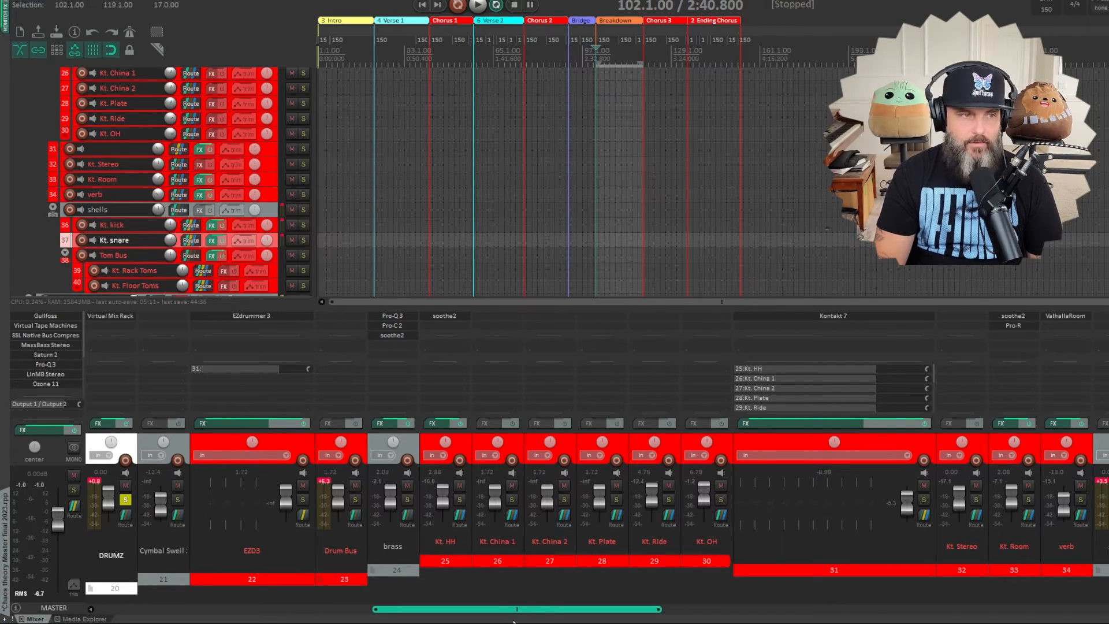
{"action": "left_click_drag", "start_coordinate": [494, 622], "coordinate": [495, 622]}
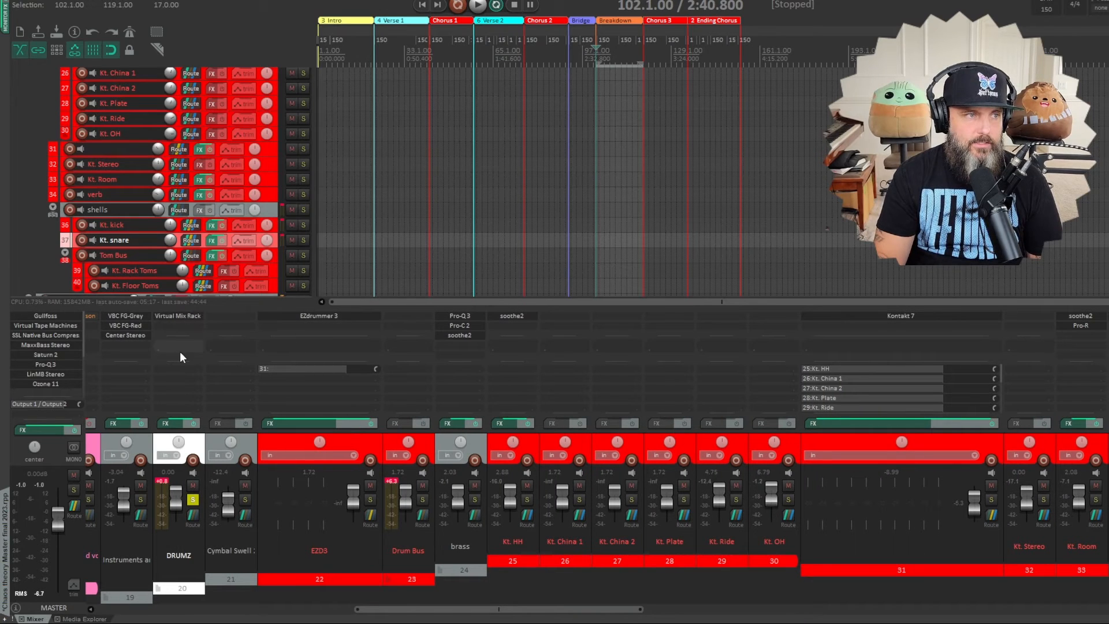
{"action": "key", "text": "space"}
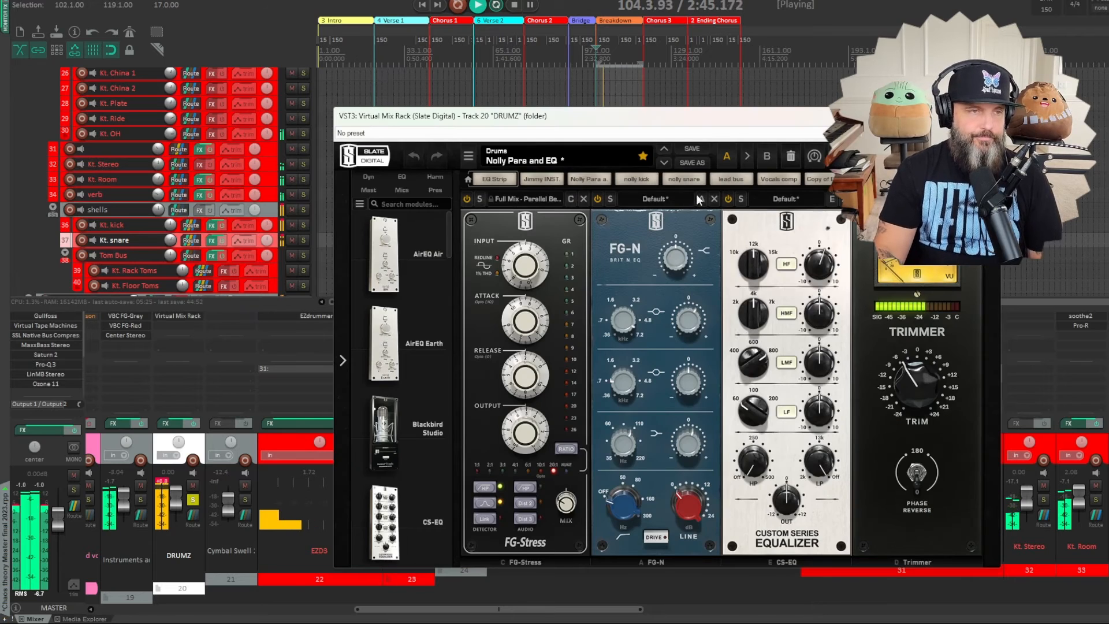
{"action": "left_click", "coordinate": [518, 6]}
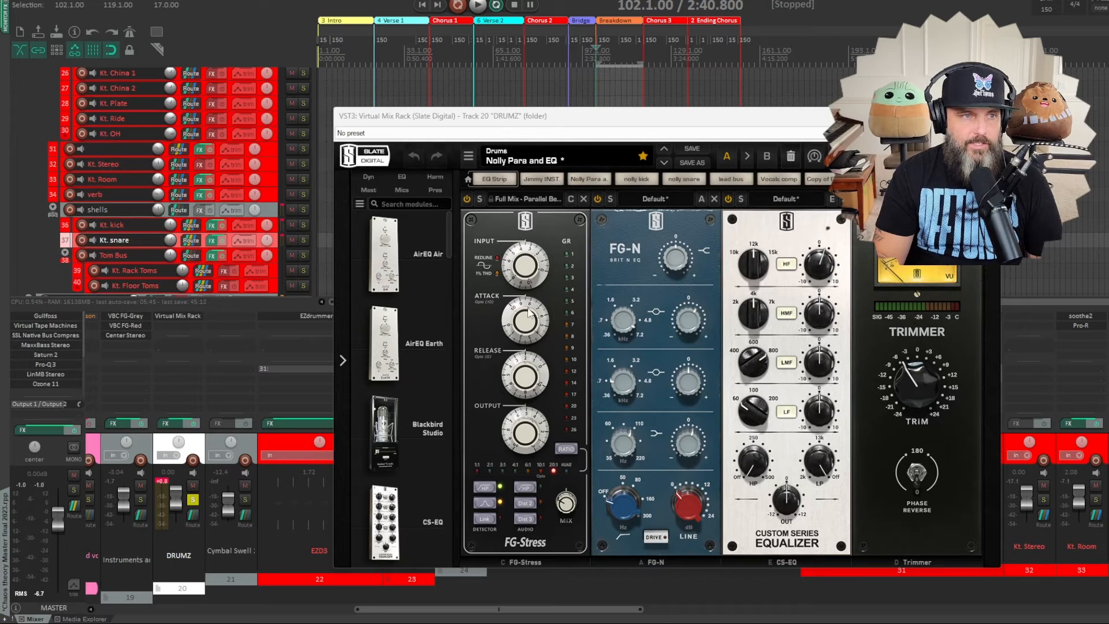
- Examine the FG-Stress, FG-N and Custom Series Equalizer settings in the DRUMZ folder's Virtual Mix Rack
{"action": "mouse_move", "coordinate": [522, 312]}
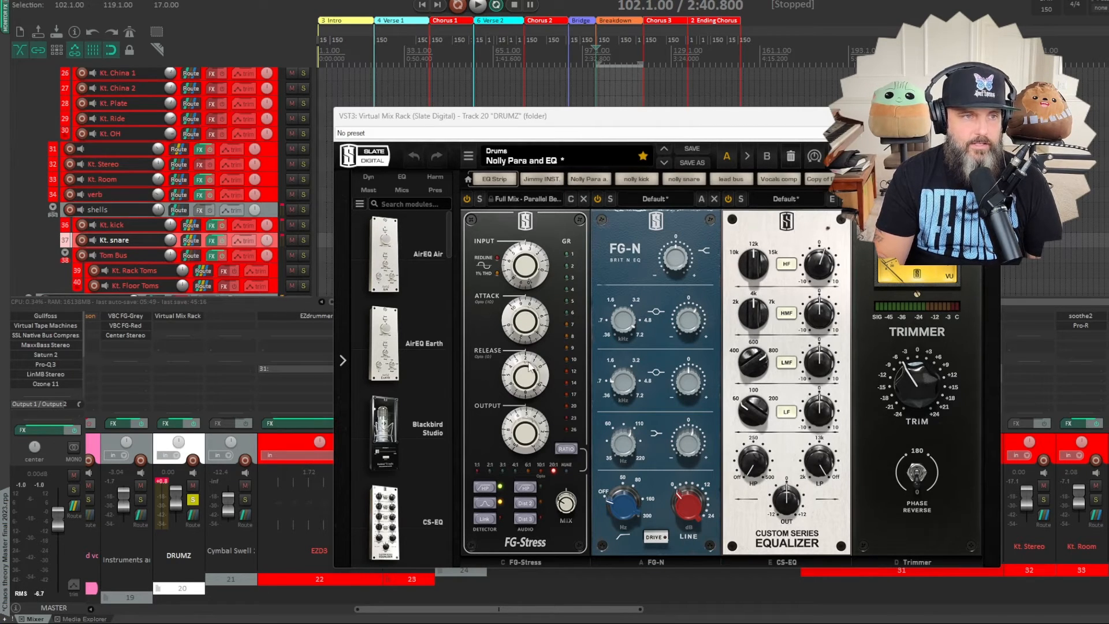
{"action": "mouse_move", "coordinate": [525, 354]}
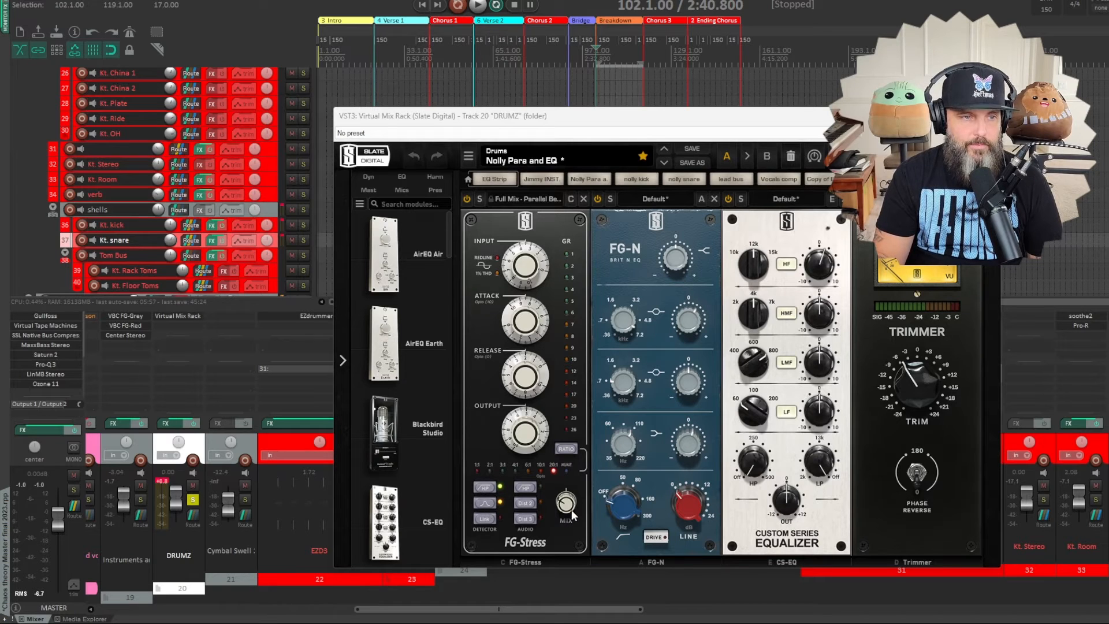
{"action": "mouse_move", "coordinate": [566, 509]}
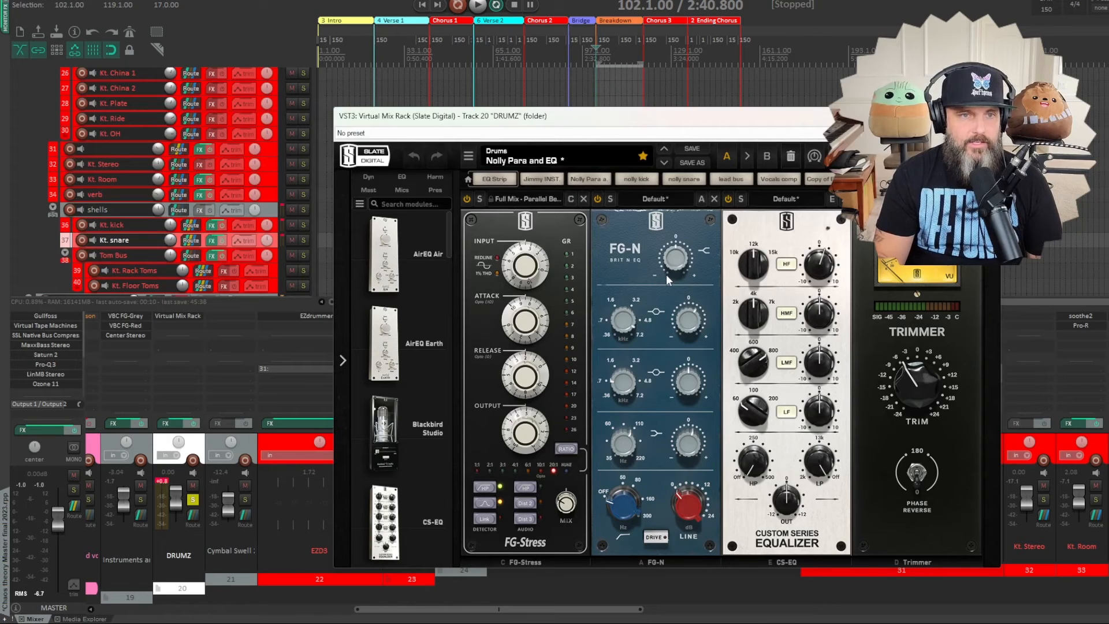
{"action": "mouse_move", "coordinate": [654, 272]}
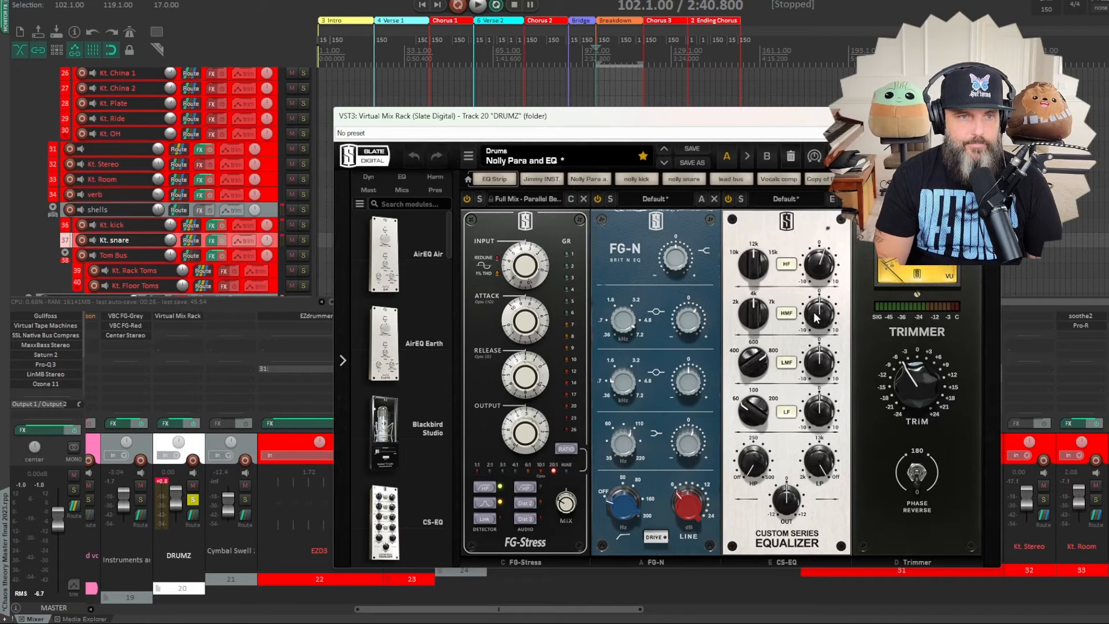
{"action": "mouse_move", "coordinate": [752, 256]}
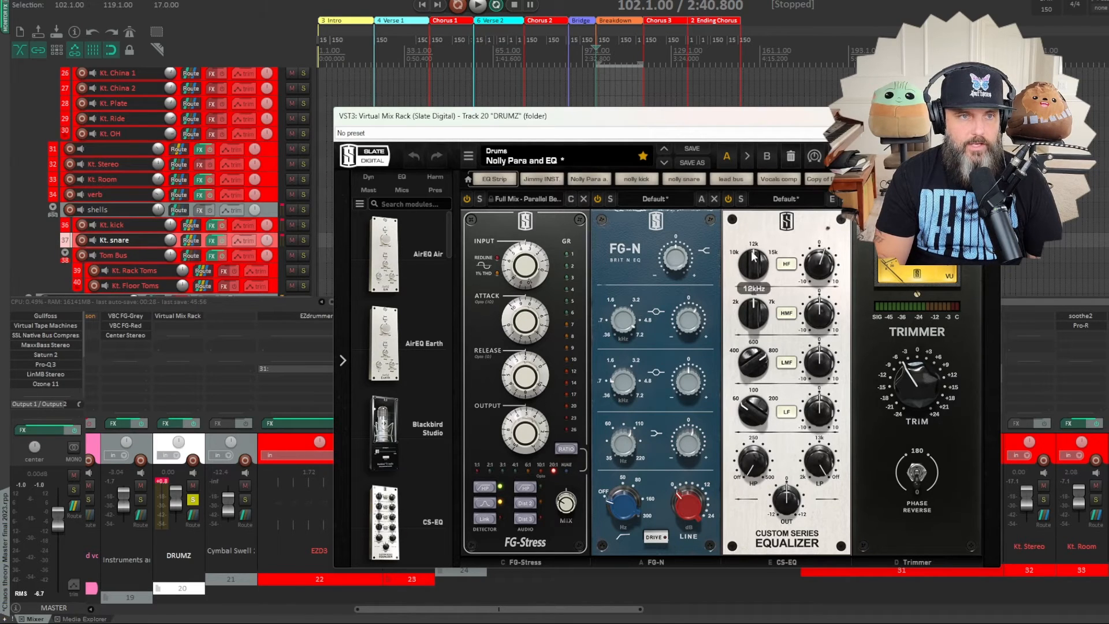
{"action": "mouse_move", "coordinate": [820, 271]}
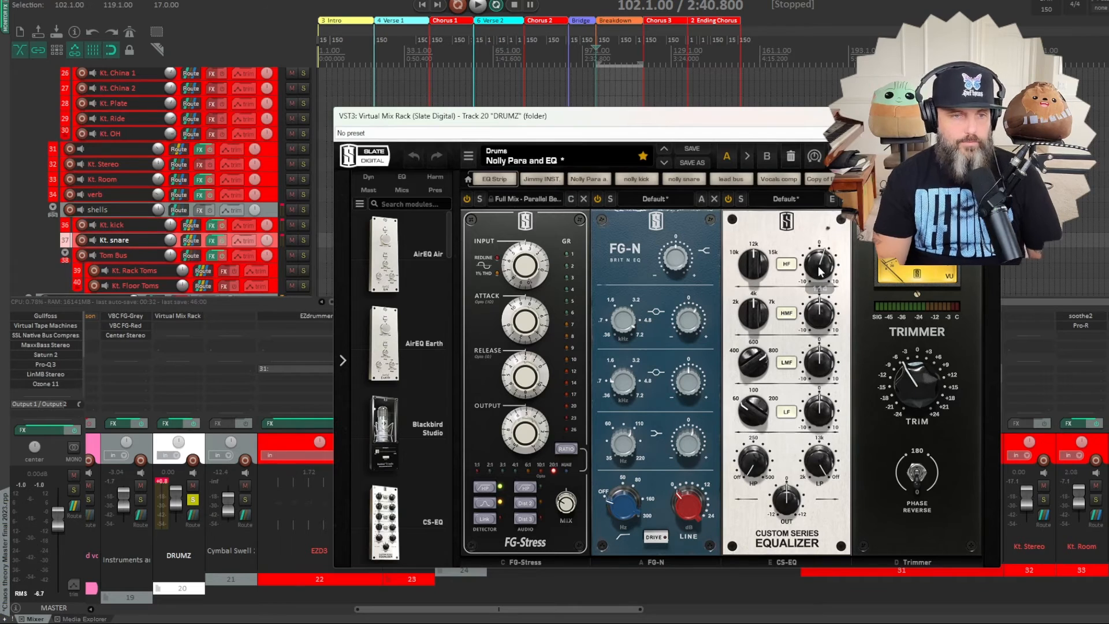
- Compare the DRUMZ folder with Virtual Mix Rack bypassed and enabled during playback, leave it enabled and stop
{"action": "key", "text": "space"}
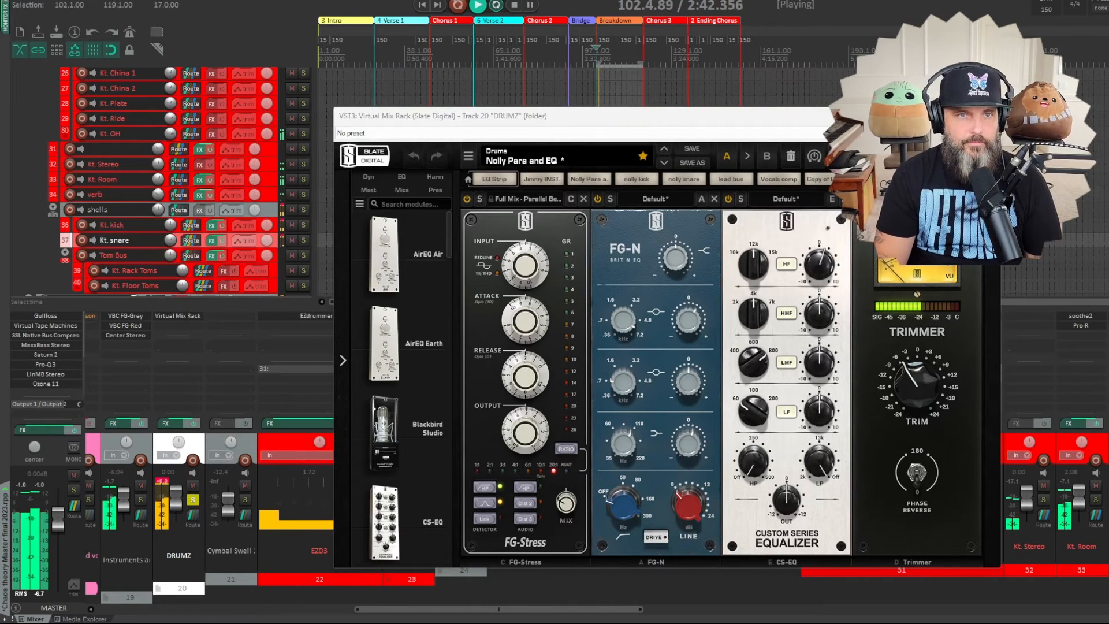
{"action": "left_click", "coordinate": [990, 133]}
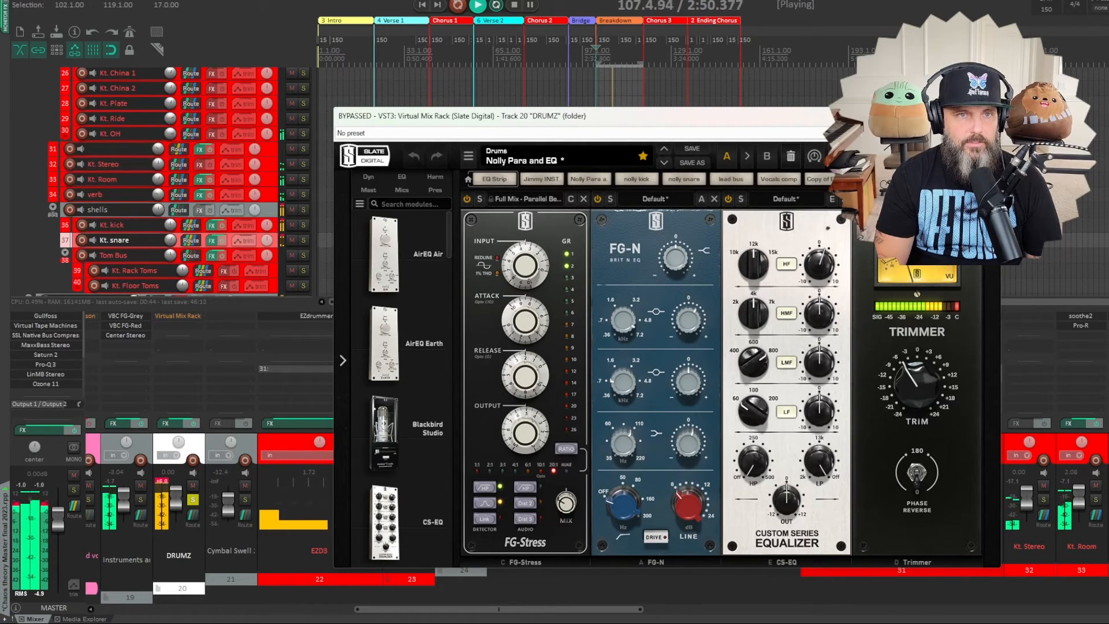
{"action": "left_click", "coordinate": [990, 133]}
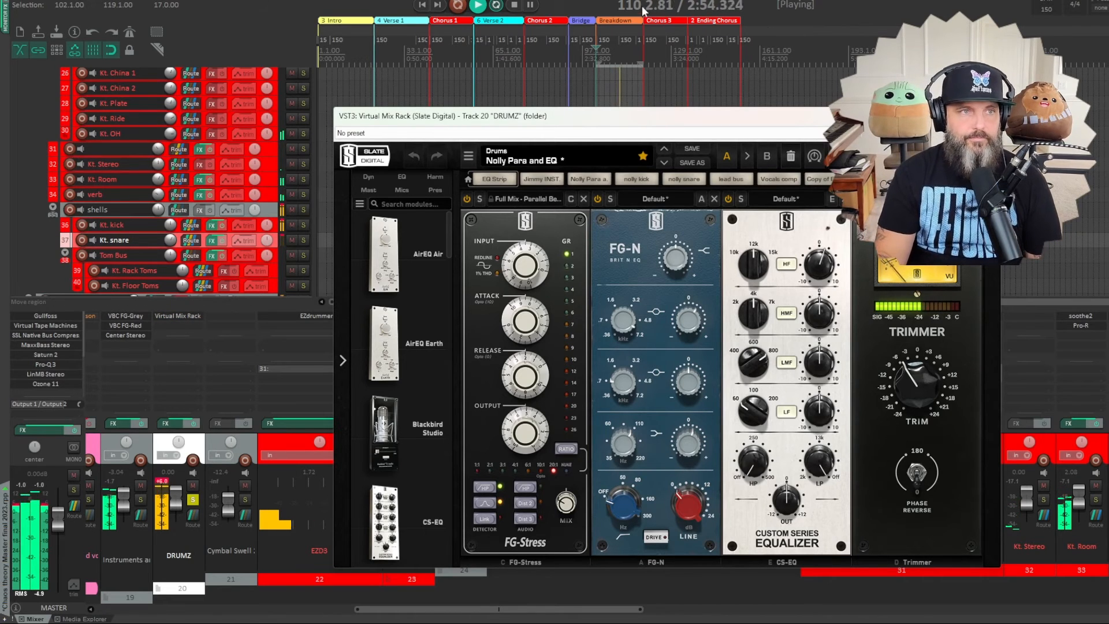
{"action": "left_click", "coordinate": [514, 5]}
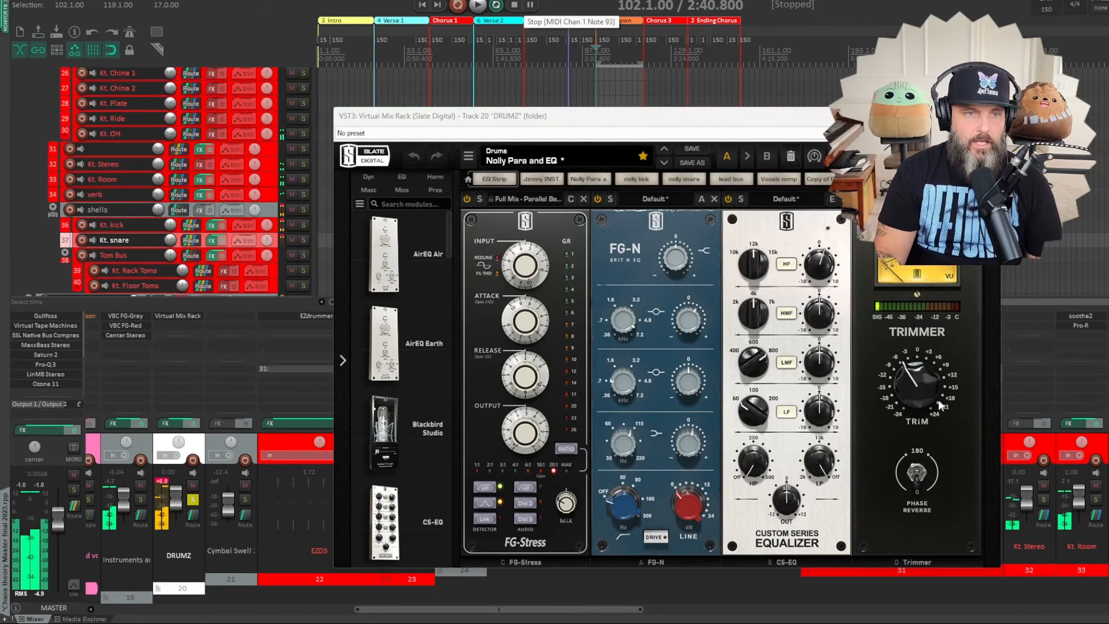
- Review the Trimmer module, play the breakdown to check the DRUMZ output level, and stop playback
{"action": "mouse_move", "coordinate": [924, 387]}
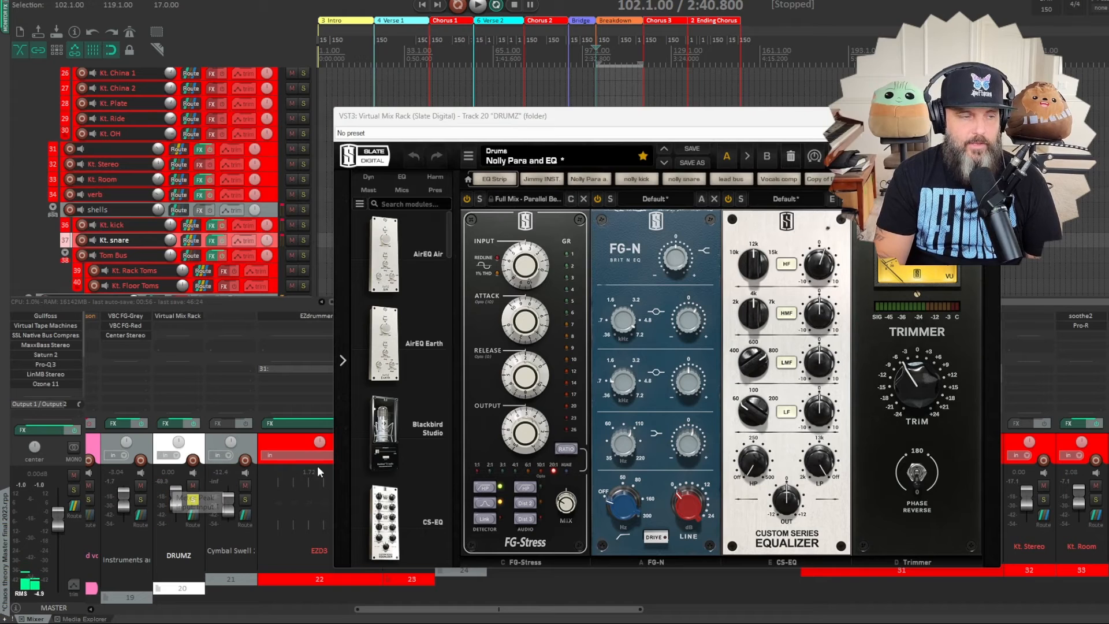
{"action": "left_click", "coordinate": [477, 6]}
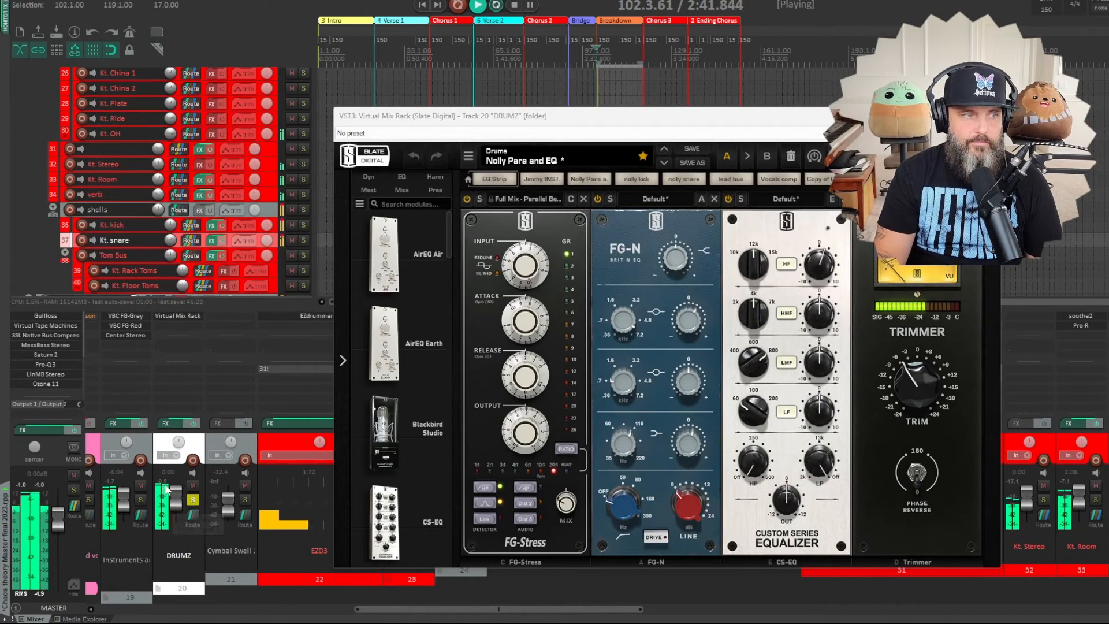
{"action": "left_click", "coordinate": [193, 499]}
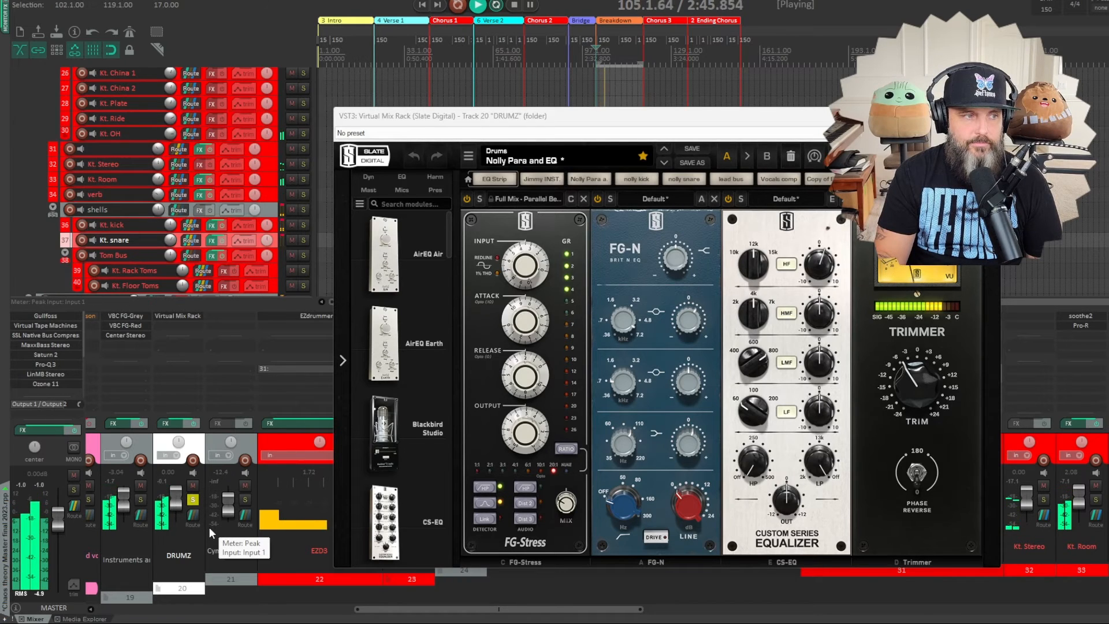
{"action": "left_click", "coordinate": [514, 5]}
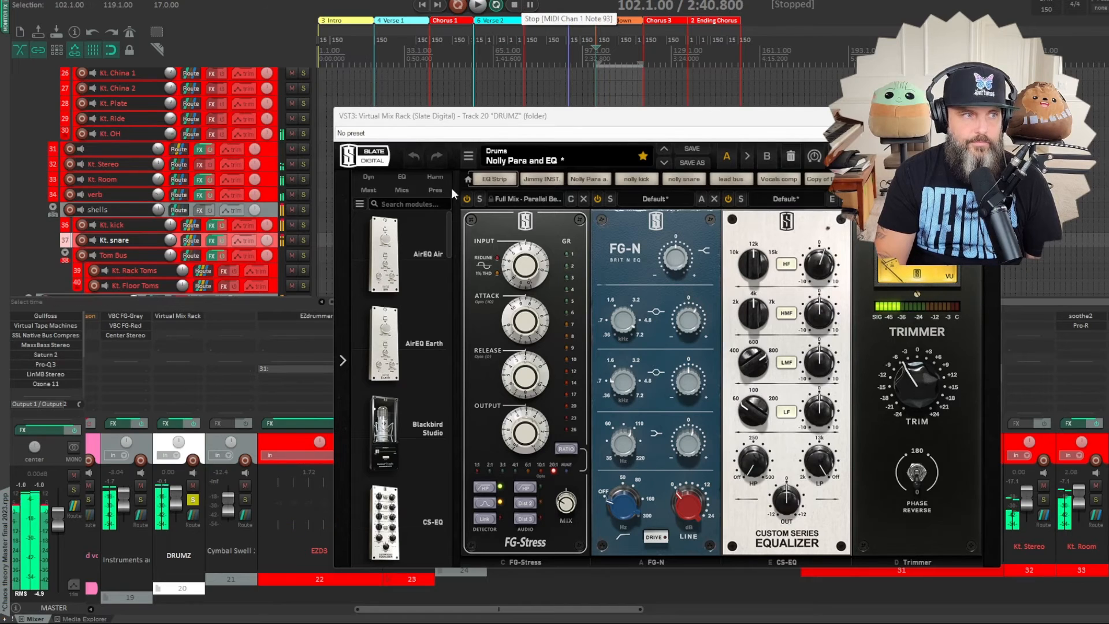
- Review VBC FG-Grey and VBC FG-Red on the Instruments and Drums folder while the breakdown plays, then stop playback
{"action": "left_click", "coordinate": [131, 317]}
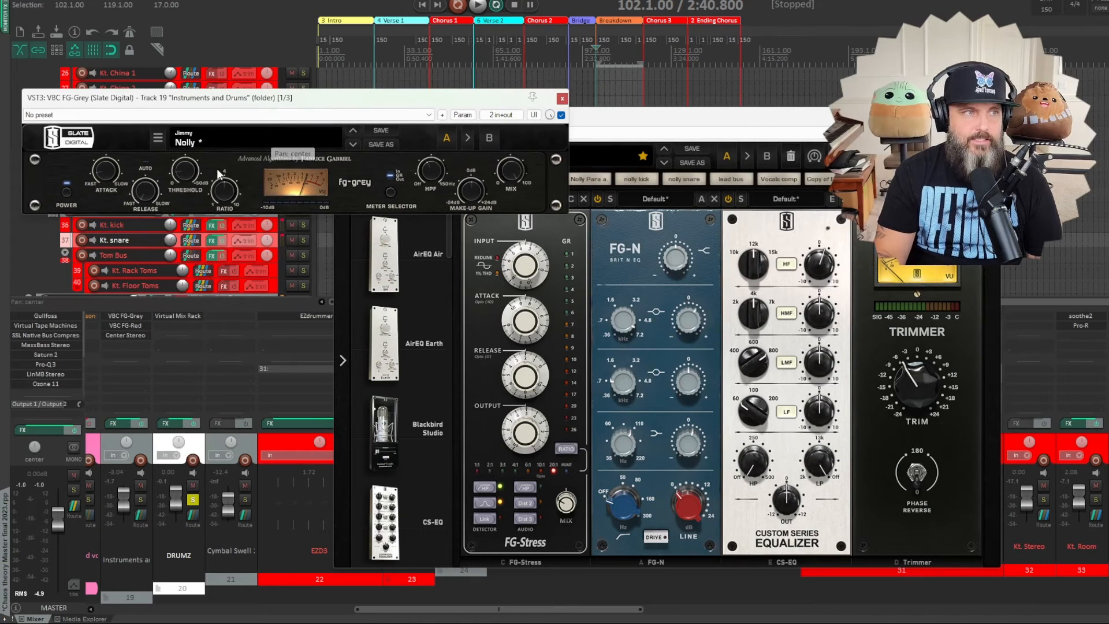
{"action": "key", "text": "space"}
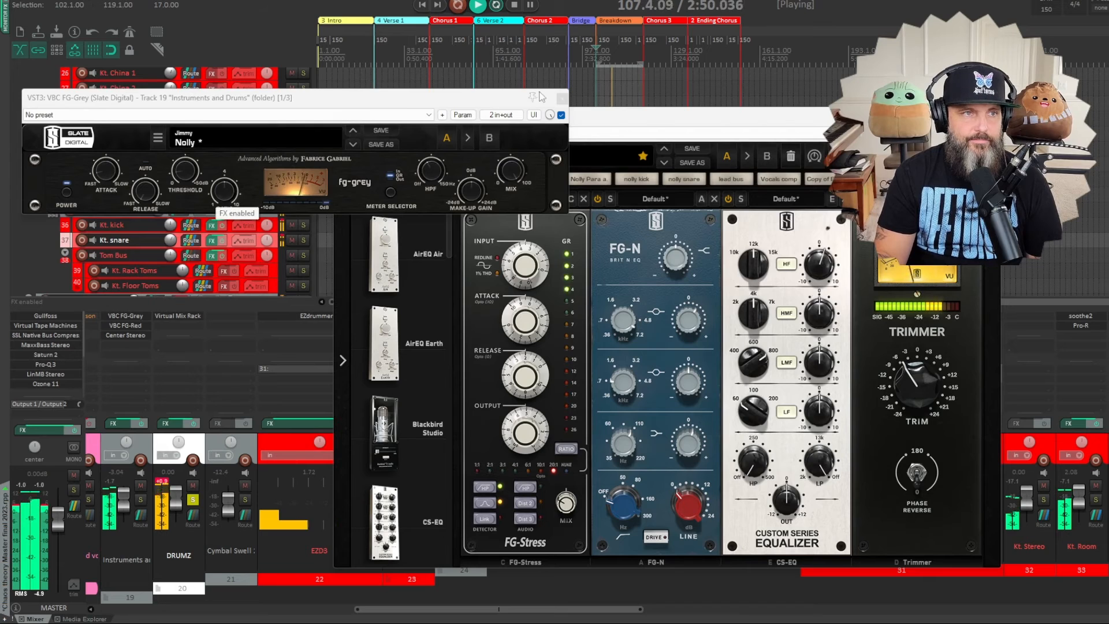
{"action": "left_click", "coordinate": [561, 99]}
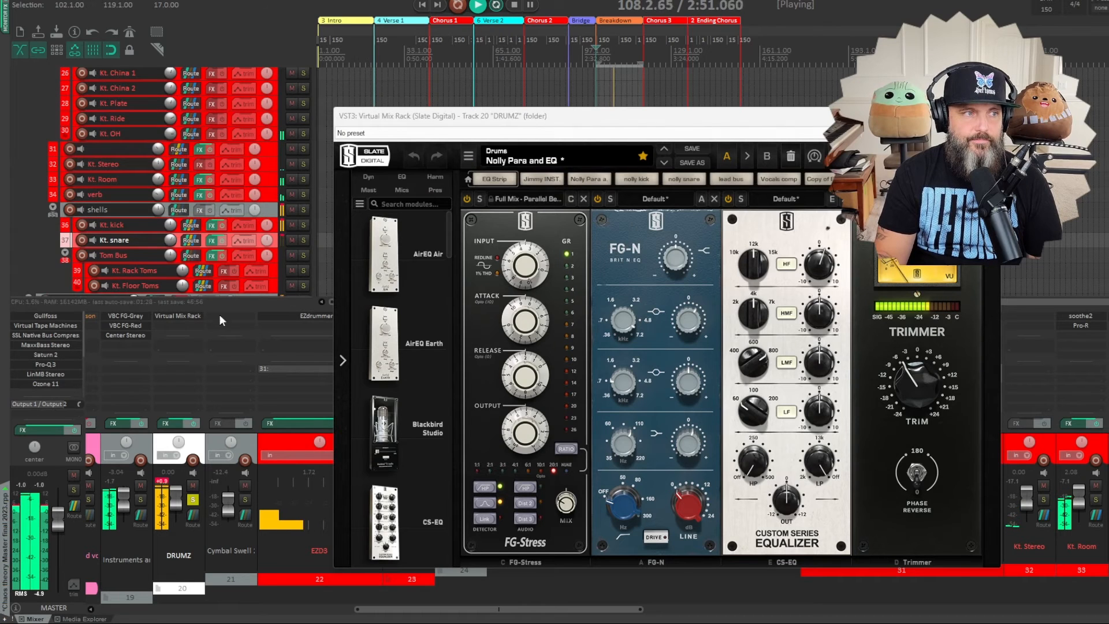
{"action": "left_click", "coordinate": [119, 327]}
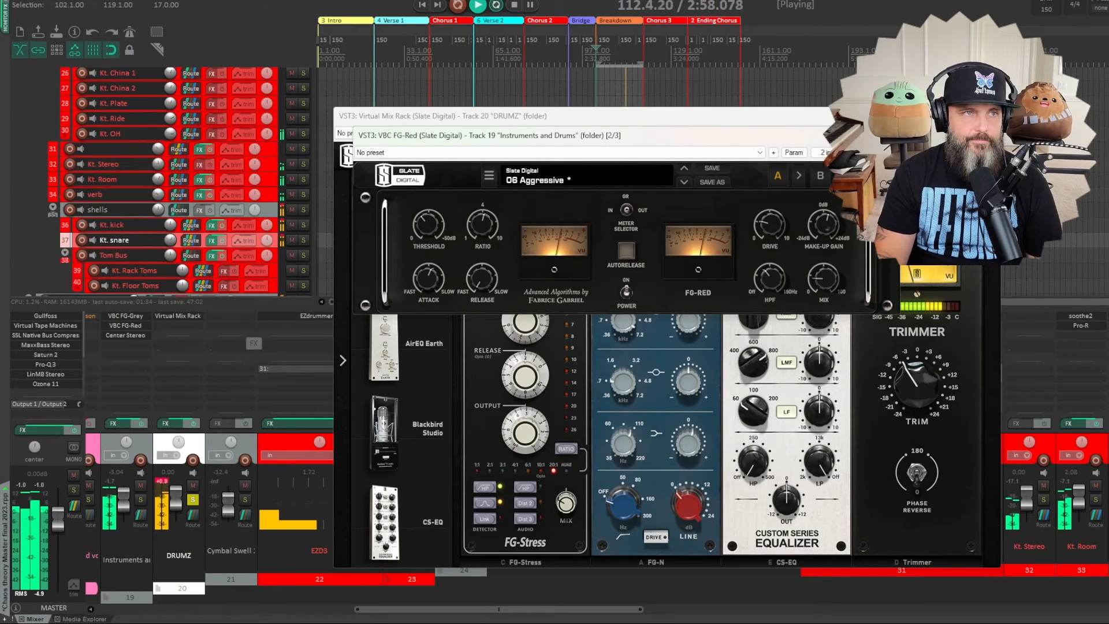
{"action": "left_click", "coordinate": [517, 5]}
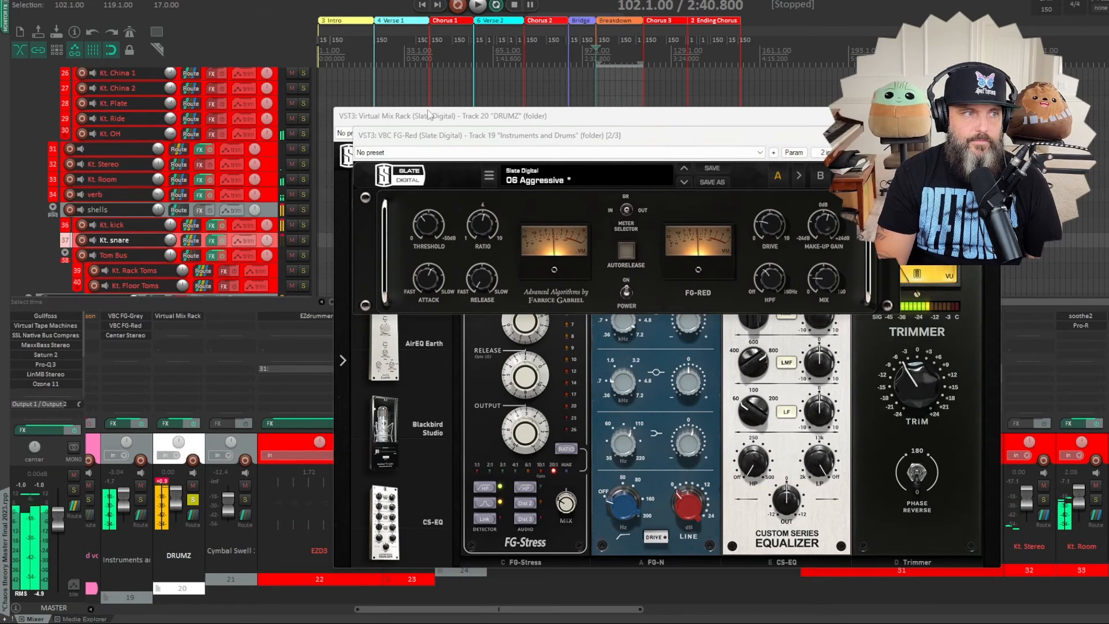
- Review the Center Stereo plugin's Center and Sides levels on the Instruments and Drums folder
{"action": "left_click", "coordinate": [130, 338]}
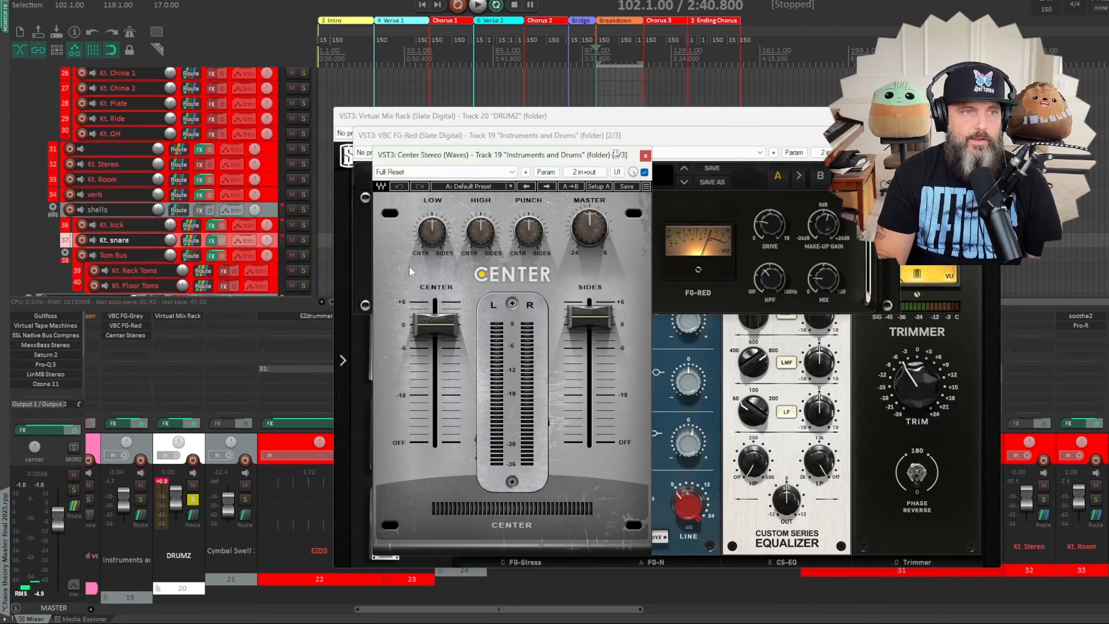
{"action": "left_click", "coordinate": [593, 321]}
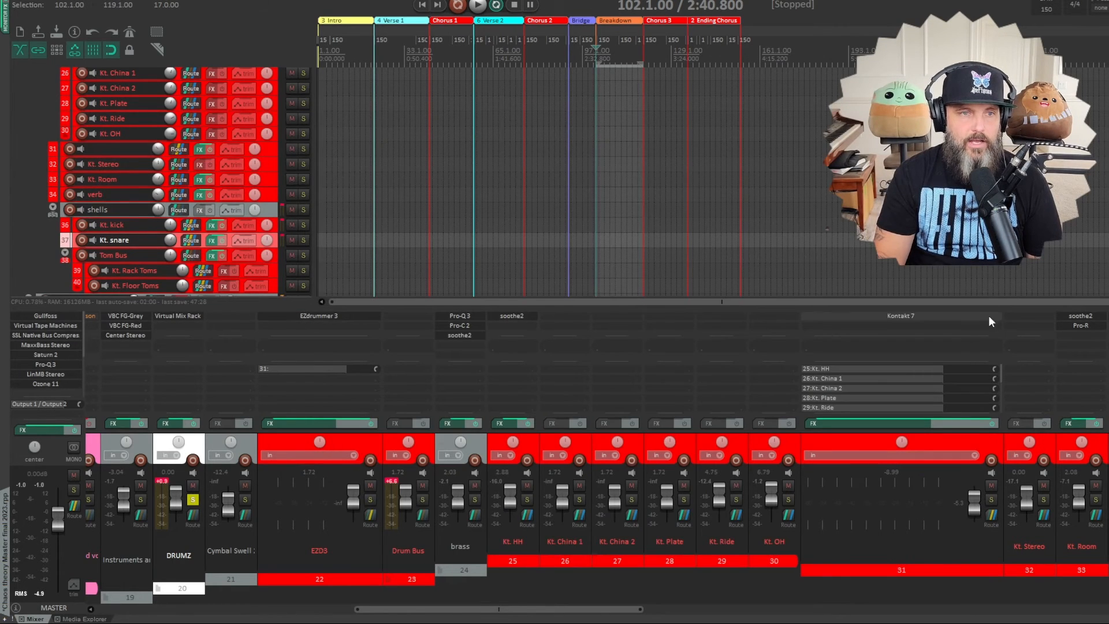
- Review the Krimh Drums, P5 Matt Halpern Signature Pack and Gojira - Mario Duplantier instruments in track 31's Kontakt 7 rack
{"action": "left_click", "coordinate": [916, 315]}
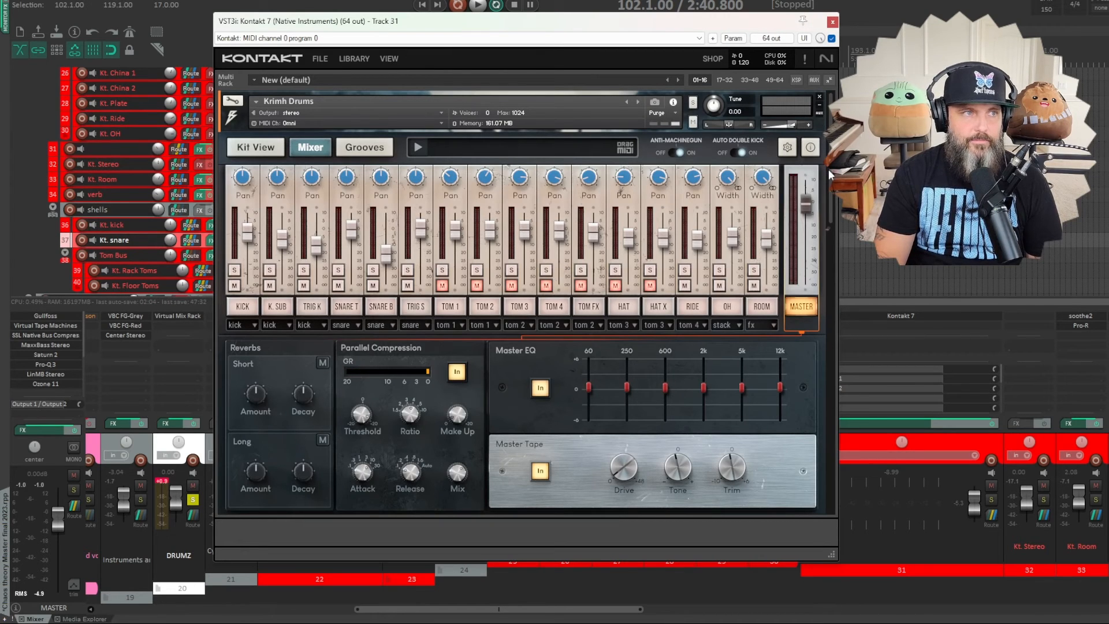
{"action": "mouse_move", "coordinate": [828, 169]}
{"action": "left_mouse_down"}
{"action": "mouse_move", "coordinate": [822, 464]}
{"action": "mouse_move", "coordinate": [831, 176]}
{"action": "left_mouse_up"}
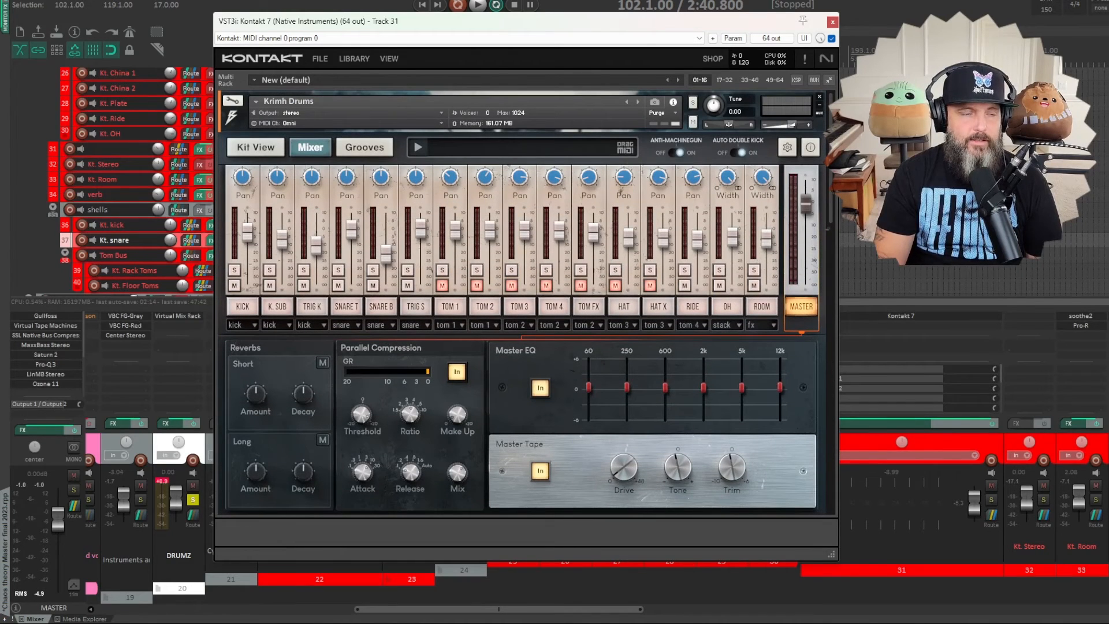
{"action": "left_click_drag", "start_coordinate": [830, 176], "coordinate": [829, 324]}
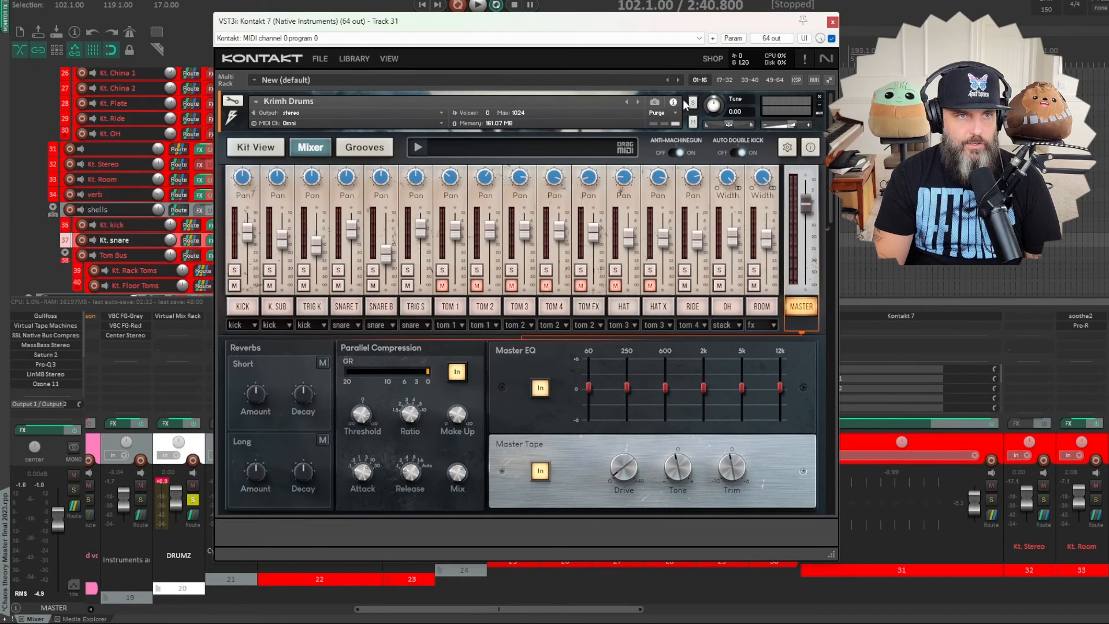
{"action": "left_click", "coordinate": [287, 122]}
{"action": "scroll", "coordinate": [265, 249], "scroll_direction": "down", "scroll_amount": 5}
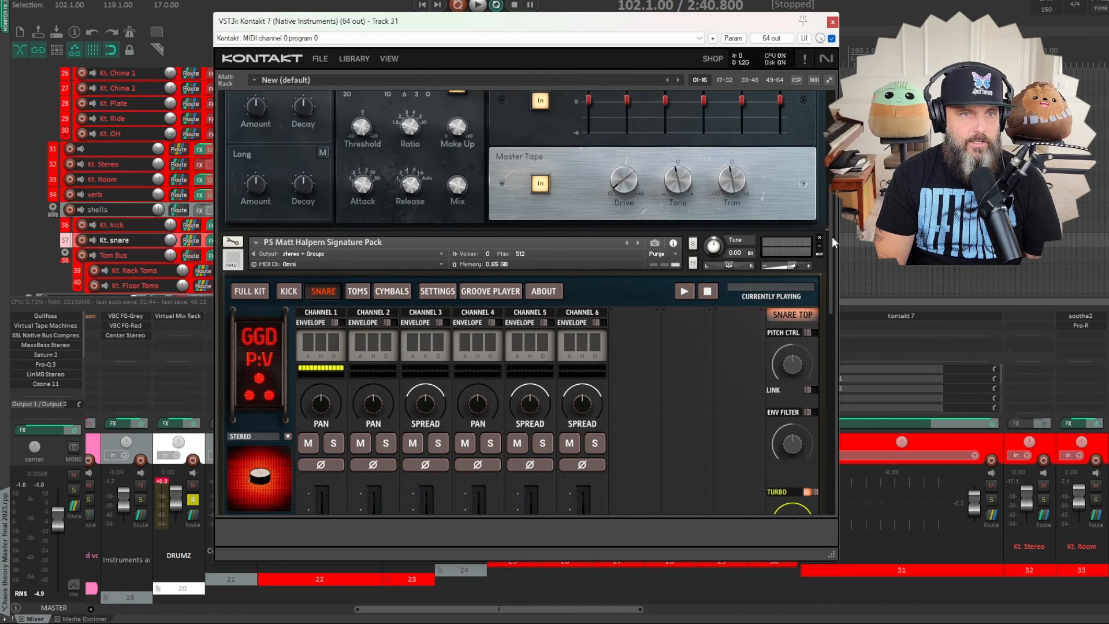
{"action": "left_click_drag", "start_coordinate": [832, 237], "coordinate": [819, 359]}
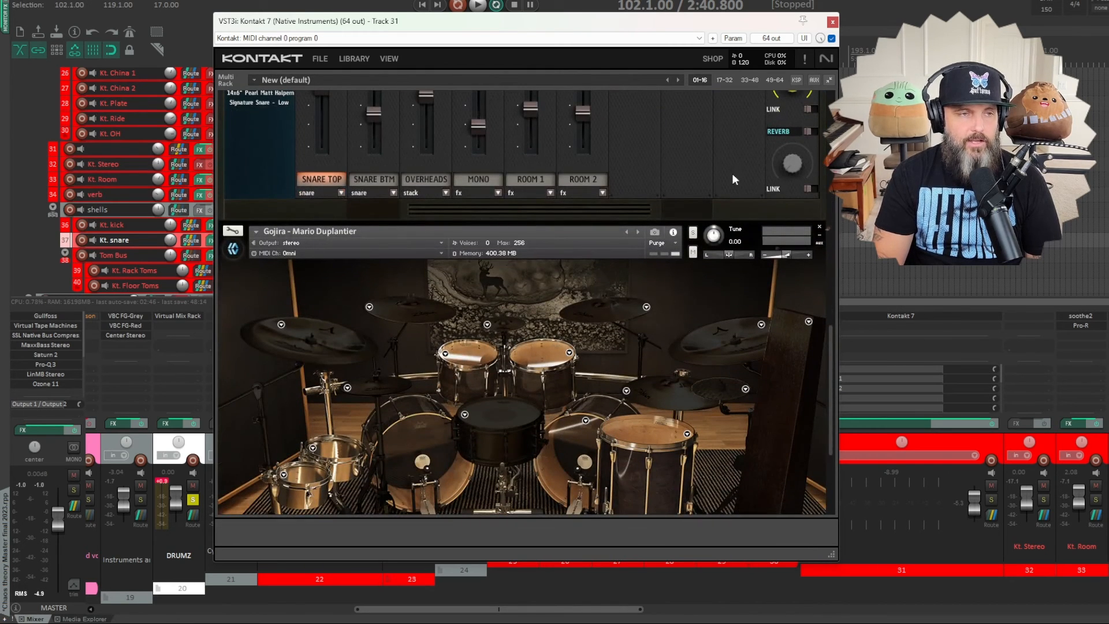
{"action": "left_click_drag", "start_coordinate": [830, 341], "coordinate": [358, 511]}
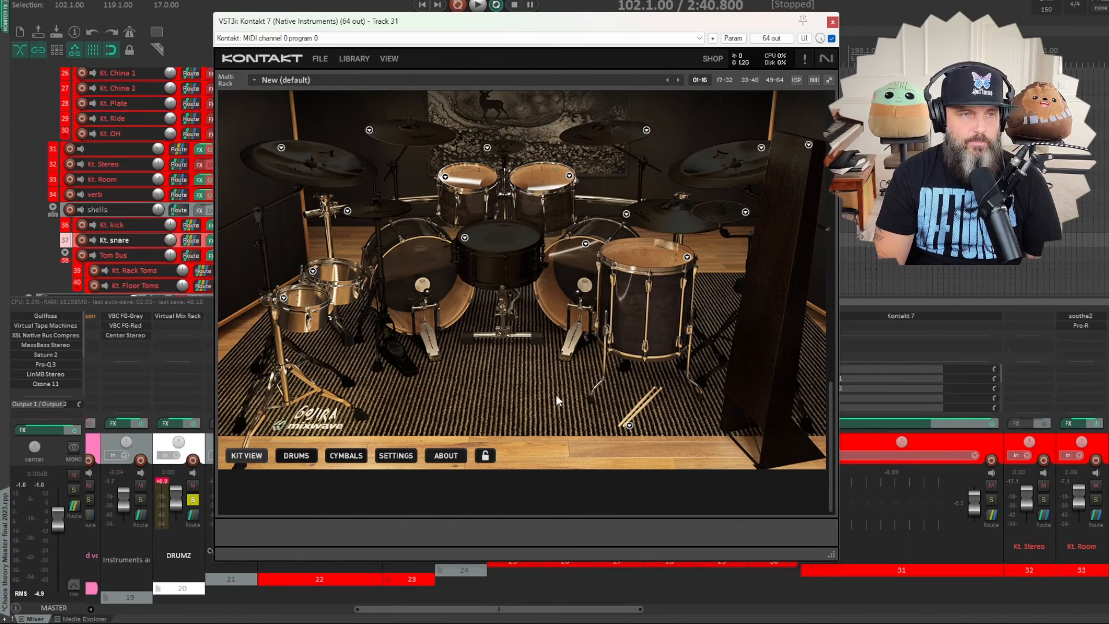
- Check the snare's load and variation options in the Gojira - Mario Duplantier kit and close Kontakt 7
{"action": "left_click", "coordinate": [465, 238]}
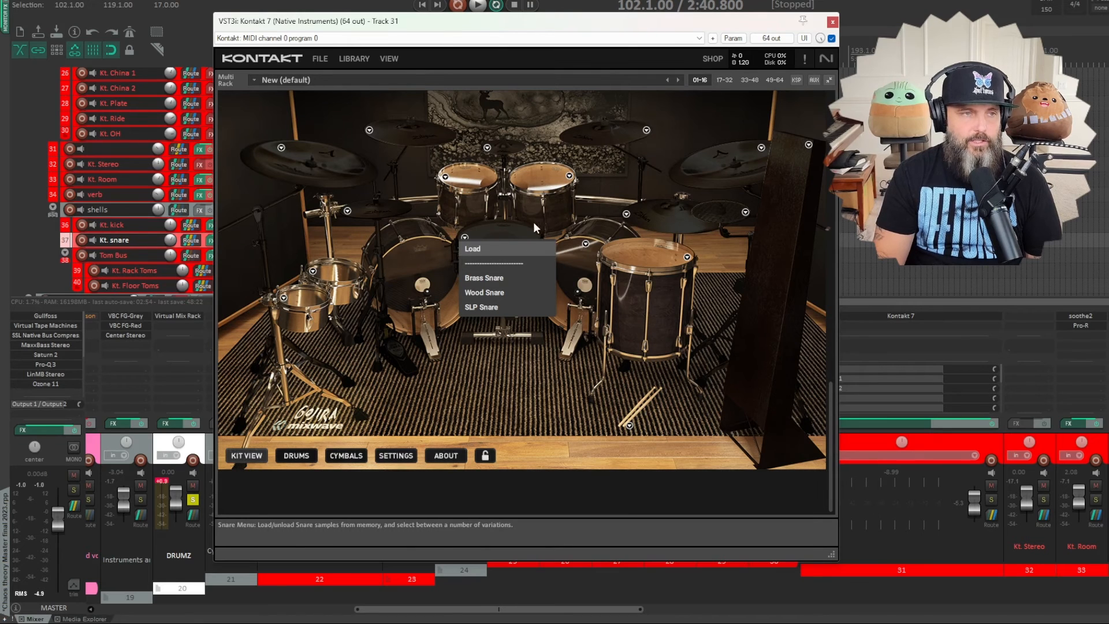
{"action": "left_click", "coordinate": [514, 248]}
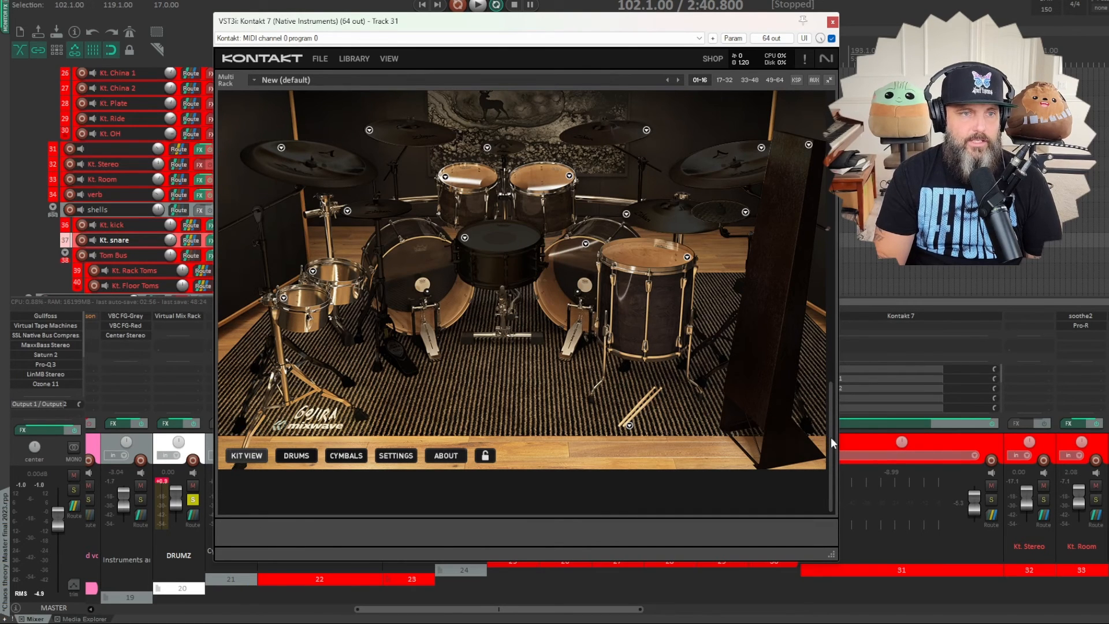
{"action": "left_click_drag", "start_coordinate": [831, 437], "coordinate": [829, 197]}
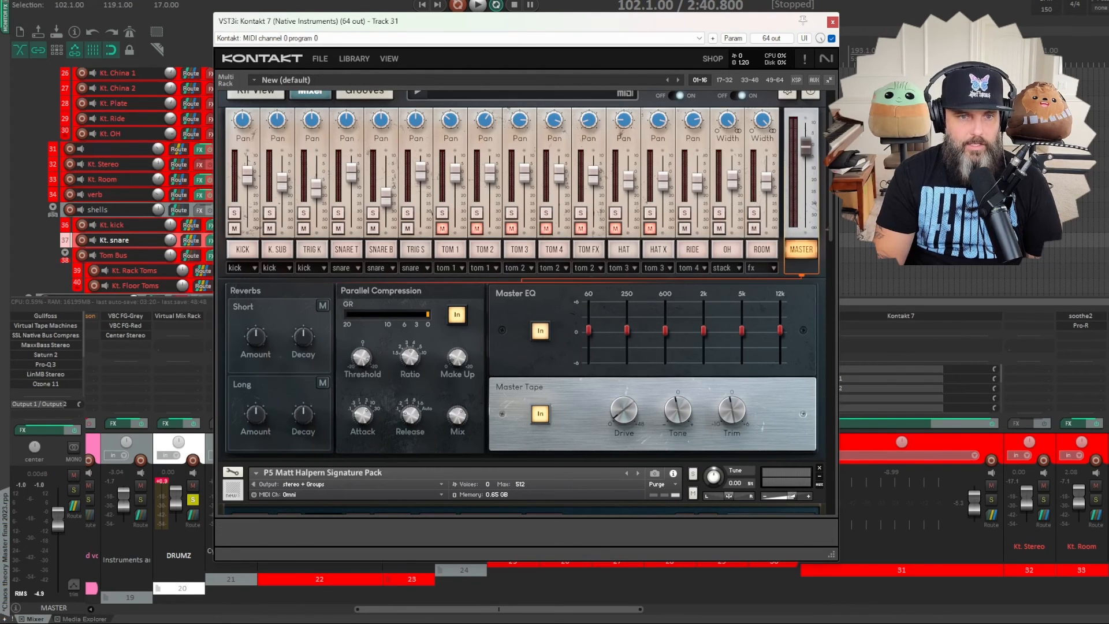
{"action": "left_click", "coordinate": [832, 22]}
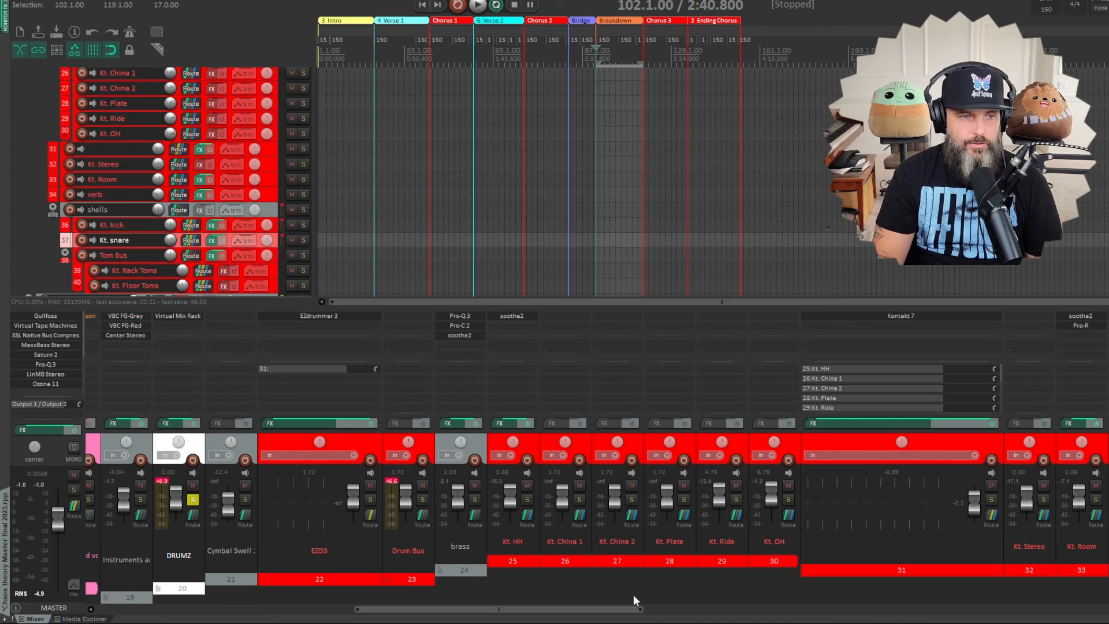
- Play the Breakdown and Verse 1 sections to audition the hybrid kit in the mixer, and stop playback
{"action": "scroll", "coordinate": [635, 543], "scroll_direction": "right", "scroll_amount": 5}
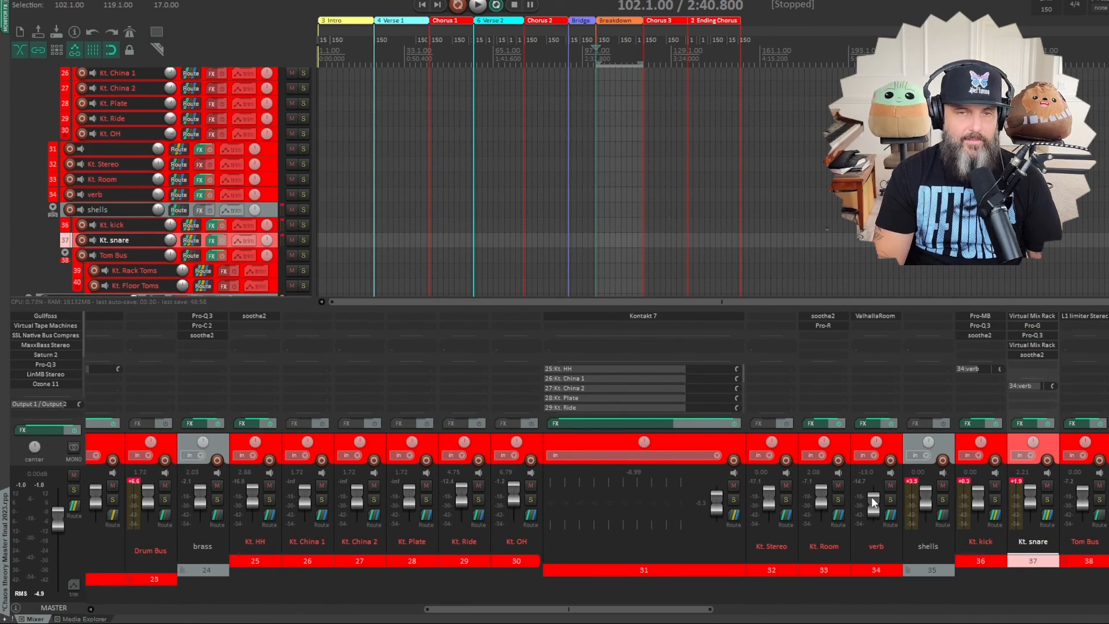
{"action": "mouse_move", "coordinate": [872, 496]}
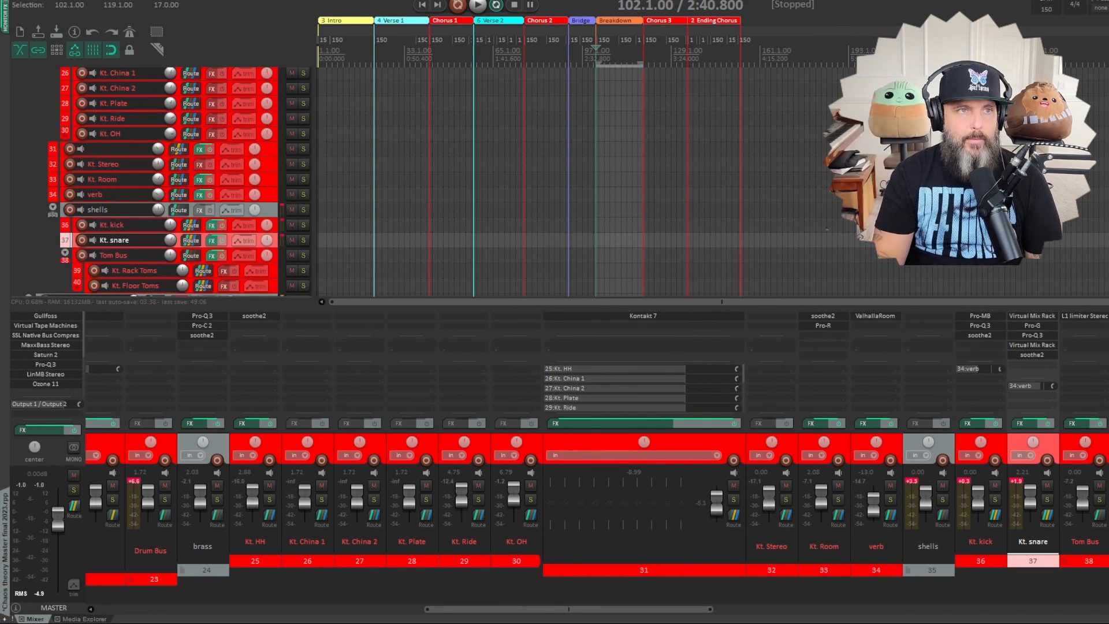
{"action": "left_click", "coordinate": [478, 6]}
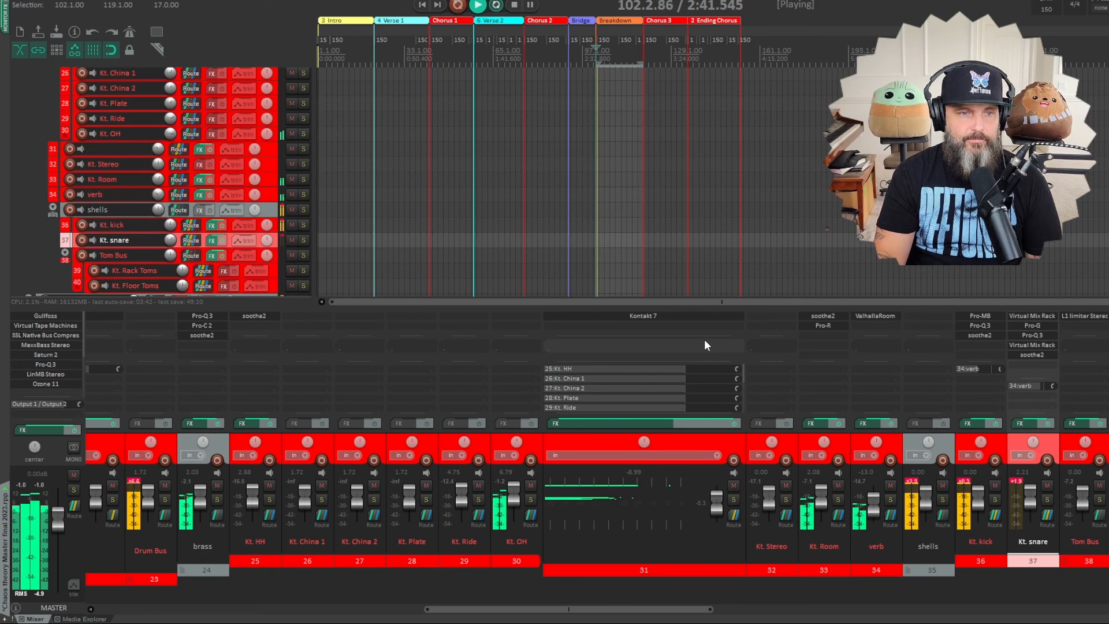
{"action": "left_click", "coordinate": [400, 19]}
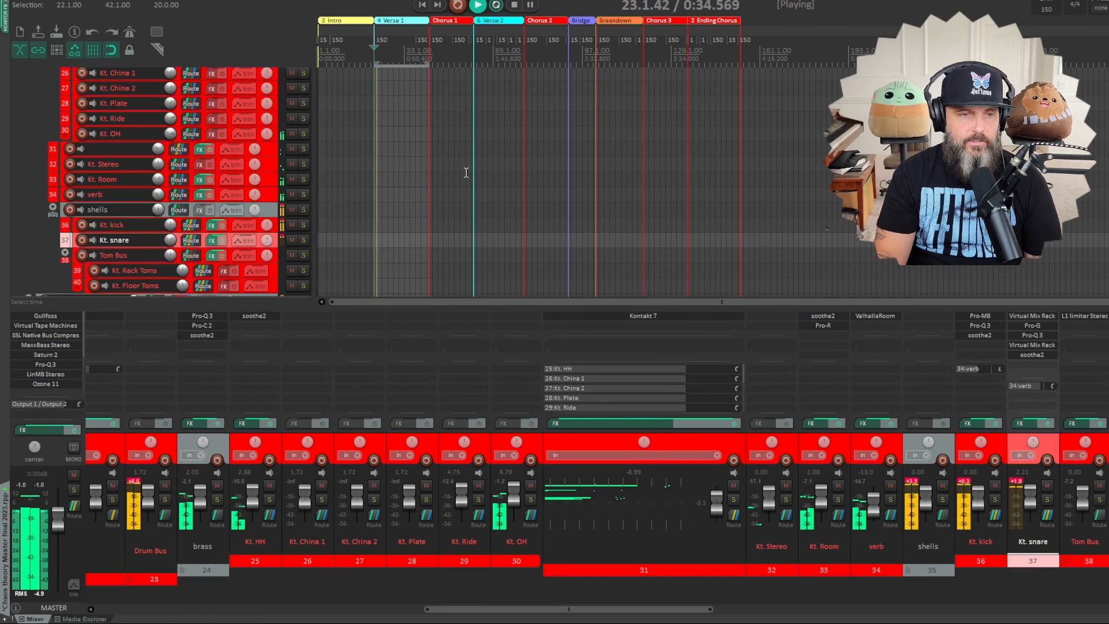
{"action": "left_click", "coordinate": [515, 5]}
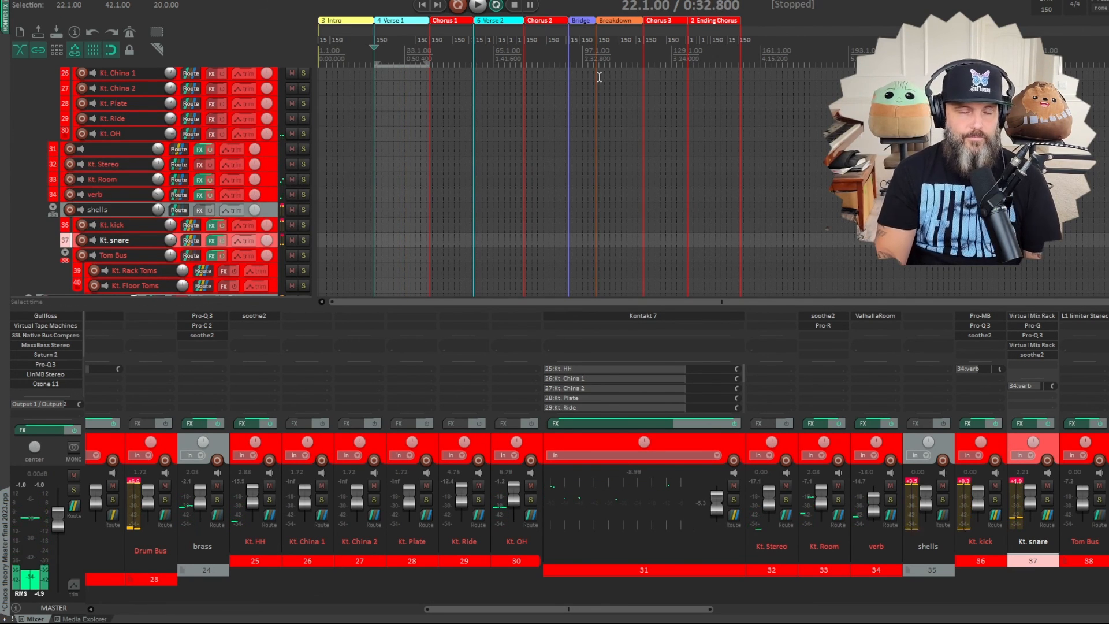